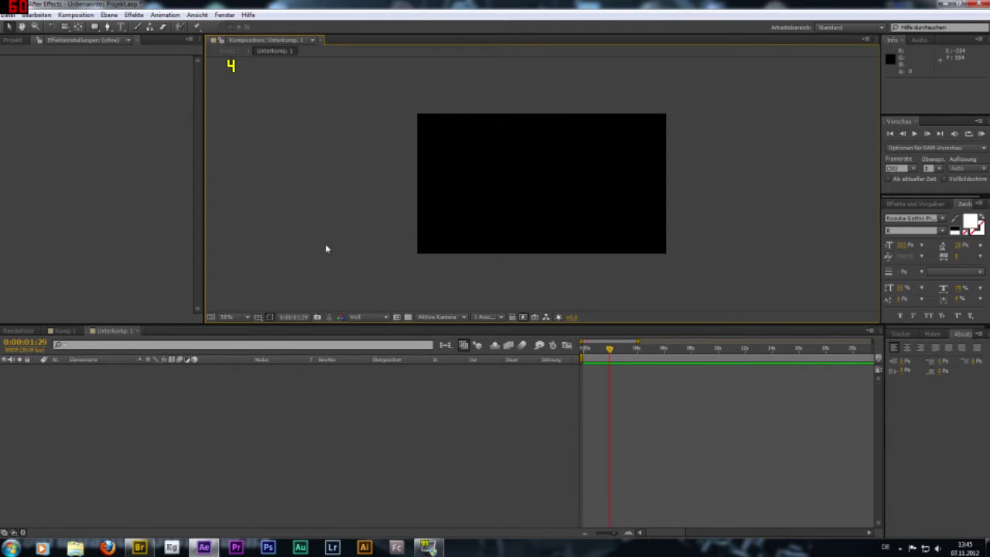
# Step: In Komp 1, delete the CC Toner effect and select the Unterkomp. 1 layer
pyautogui.click(139, 331)
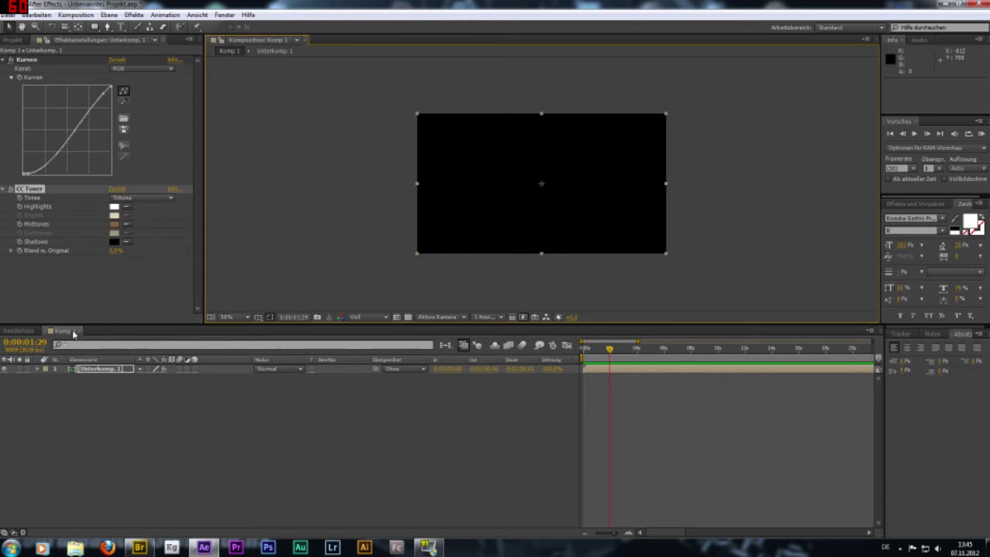
pyautogui.press('Delete')
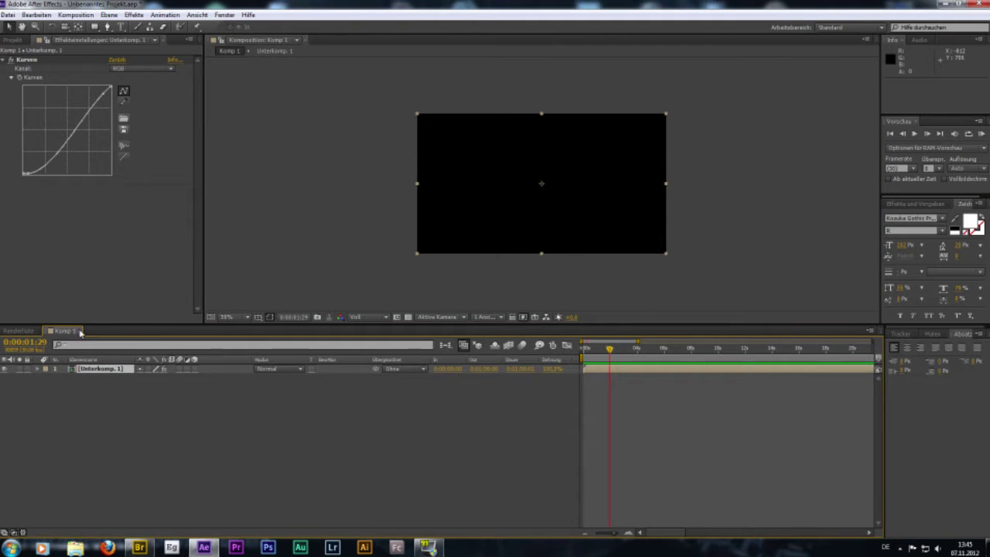
pyautogui.click(105, 369)
# Step: Delete Unterkomp. 1 and add a white 'Schizzofizz' text layer centred in the frame
pyautogui.press('Delete')
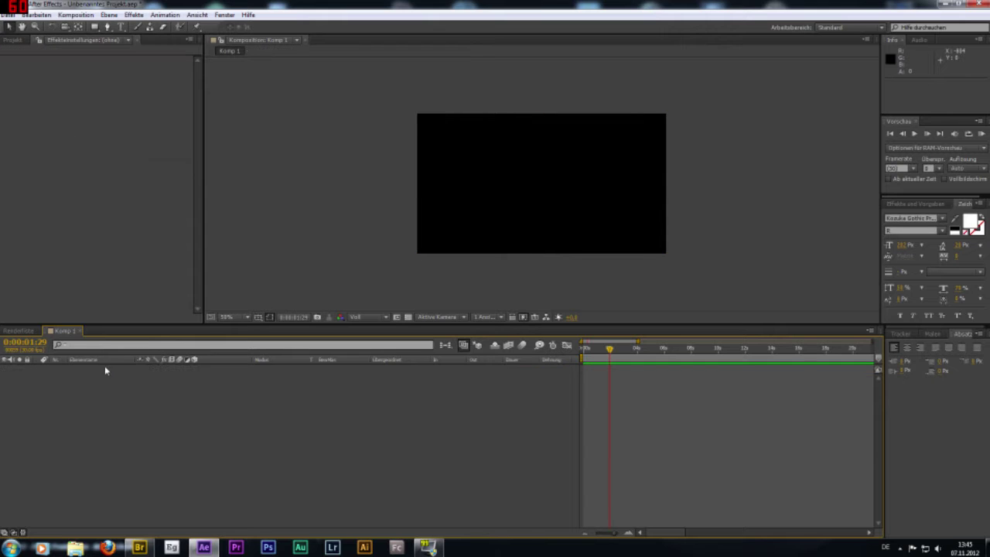
pyautogui.click(121, 26)
pyautogui.click(508, 179)
pyautogui.write('Schizzofi')
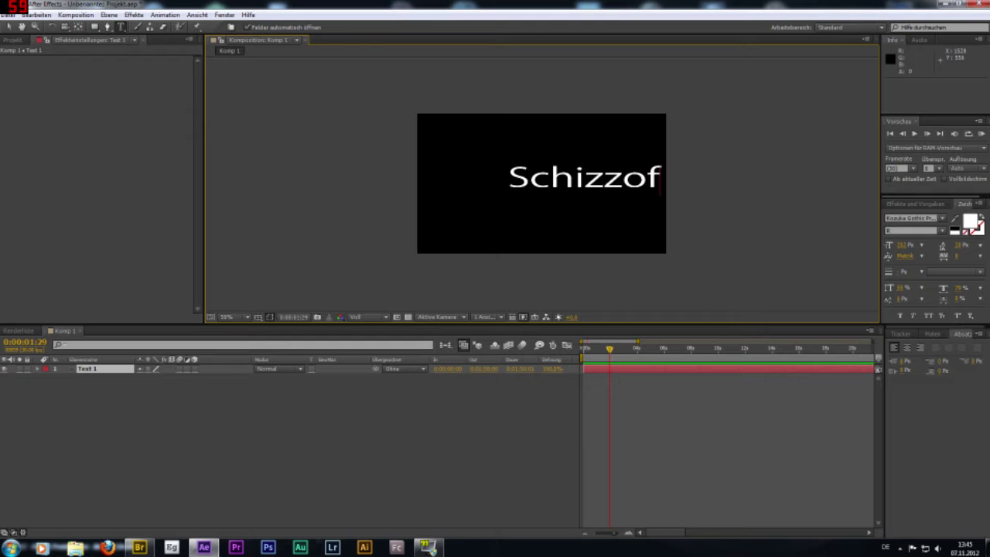
pyautogui.click(9, 27)
pyautogui.moveTo(646, 182); pyautogui.dragTo(583, 189)
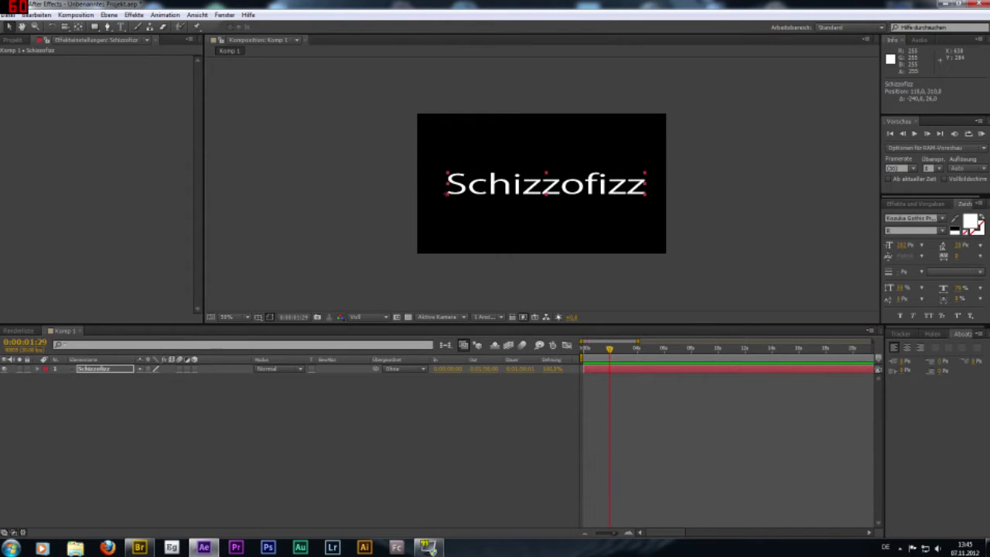
pyautogui.moveTo(583, 188); pyautogui.dragTo(585, 195)
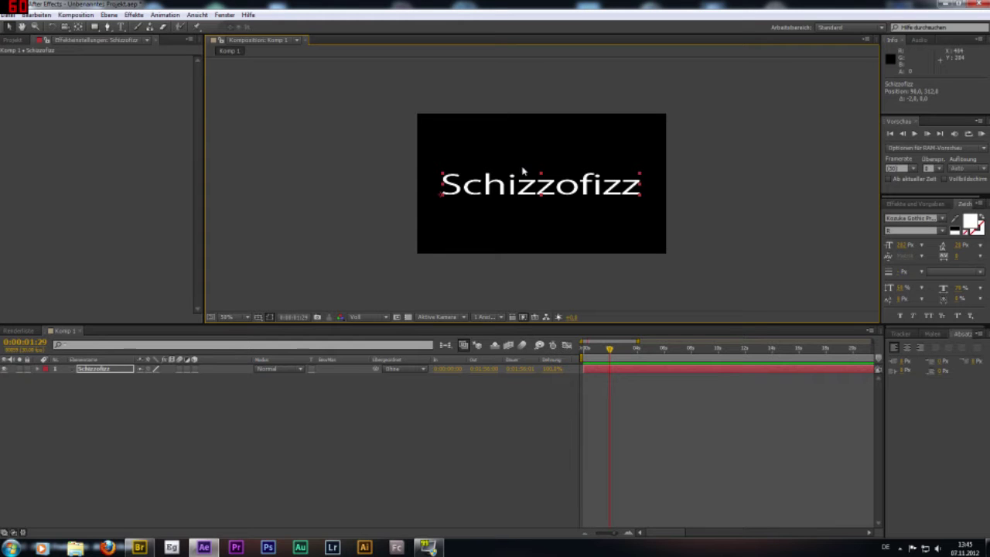
# Step: Apply Stilisieren > Kanten aufrauen to the text and raise Rahmen until the text disappears
pyautogui.click(134, 15)
pyautogui.moveTo(203, 214)
pyautogui.click(370, 328)
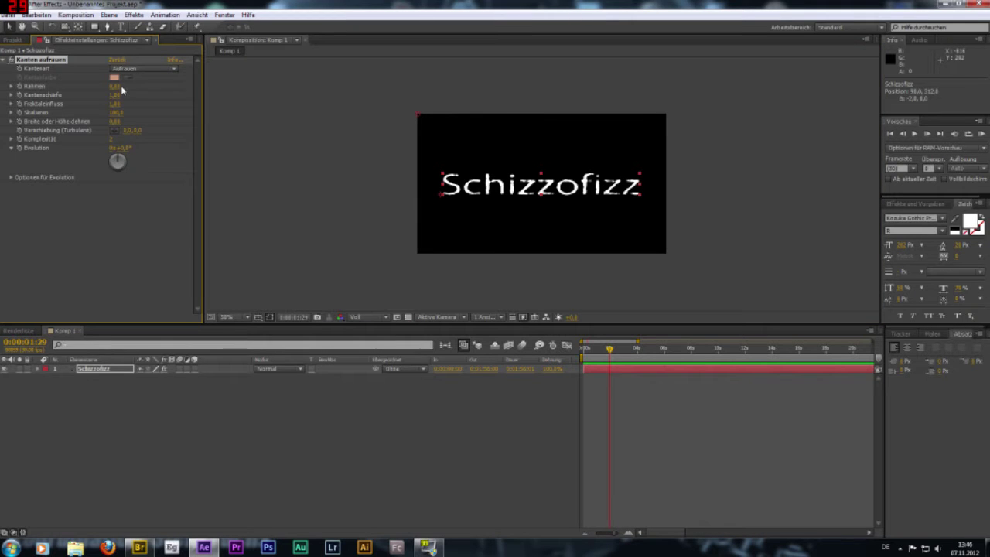
pyautogui.moveTo(114, 85)
pyautogui.mouseDown()
pyautogui.moveTo(147, 86)
pyautogui.moveTo(114, 86)
pyautogui.mouseUp()
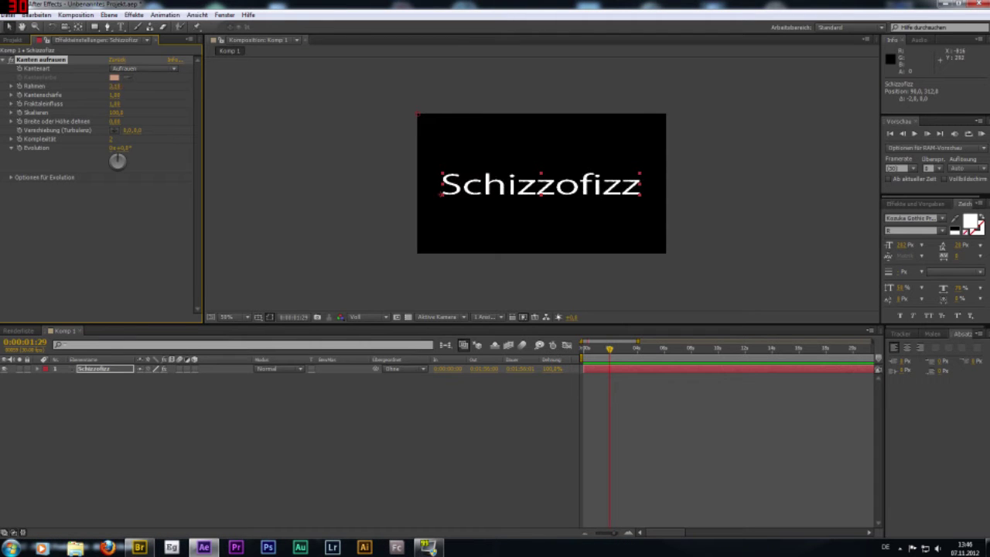
pyautogui.moveTo(115, 86); pyautogui.dragTo(147, 85)
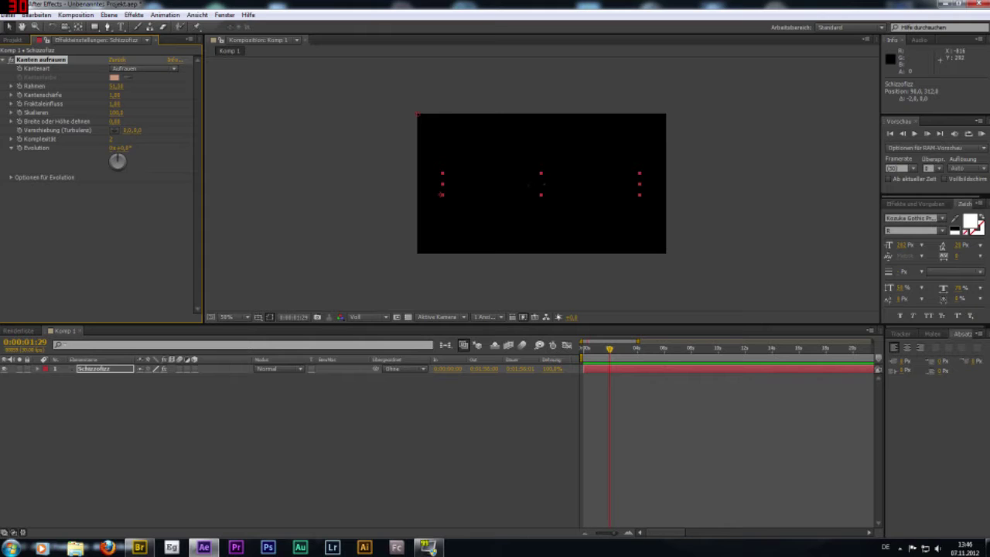
# Step: Keyframe Rahmen high at 0:00 and at 0 around the two-second mark
pyautogui.moveTo(609, 350); pyautogui.dragTo(582, 349)
pyautogui.click(19, 86)
pyautogui.moveTo(583, 350); pyautogui.dragTo(607, 350)
pyautogui.click(609, 350)
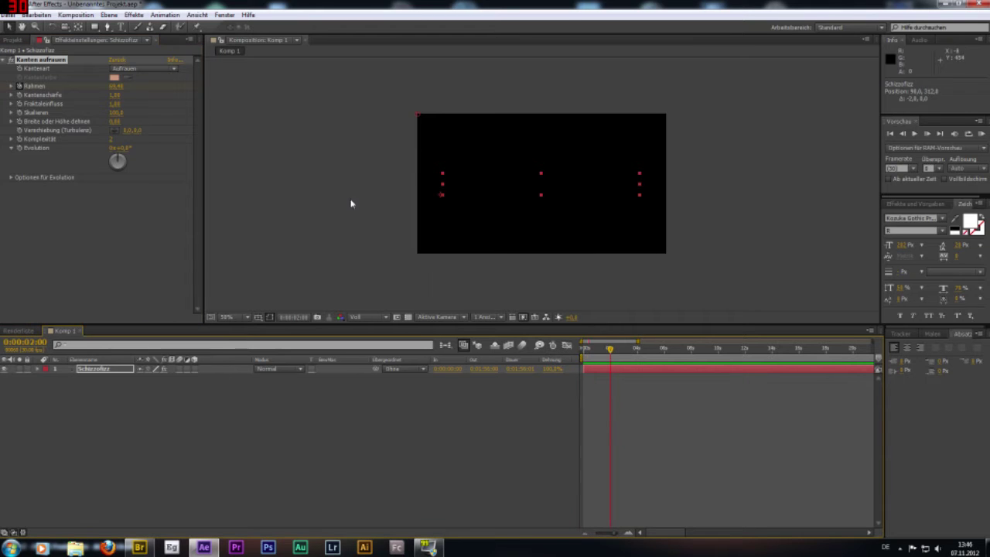
pyautogui.click(111, 97)
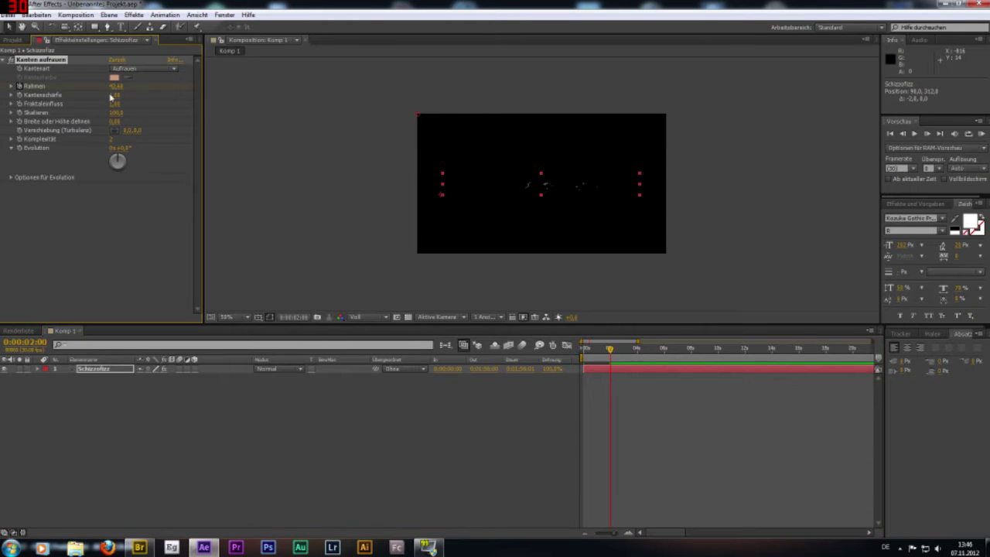
pyautogui.moveTo(116, 86)
pyautogui.mouseDown()
pyautogui.moveTo(93, 86)
pyautogui.moveTo(124, 86)
pyautogui.mouseUp()
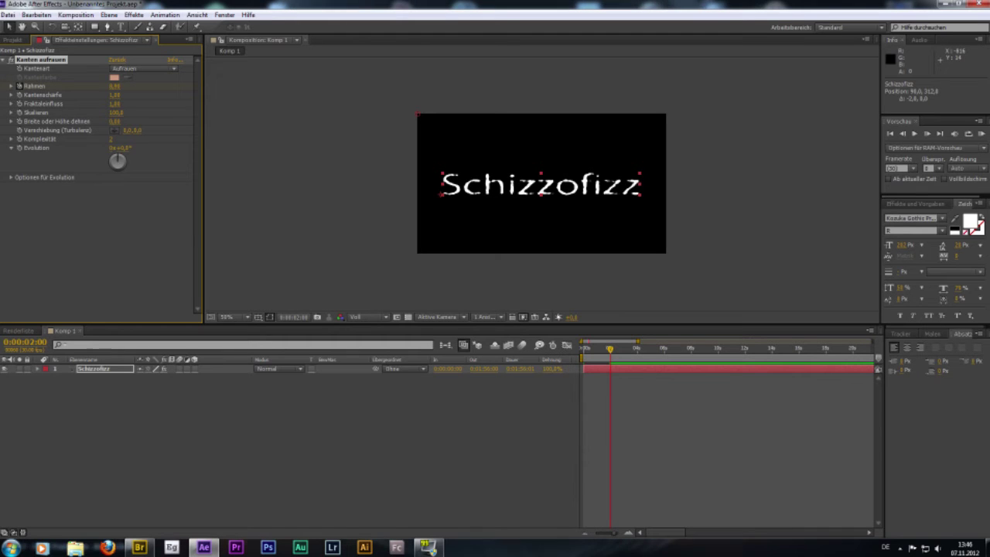
# Step: Preview and scrub the erosion from fragments at the start to clean text near 2 s
pyautogui.moveTo(621, 352); pyautogui.dragTo(584, 350)
pyautogui.click(914, 133)
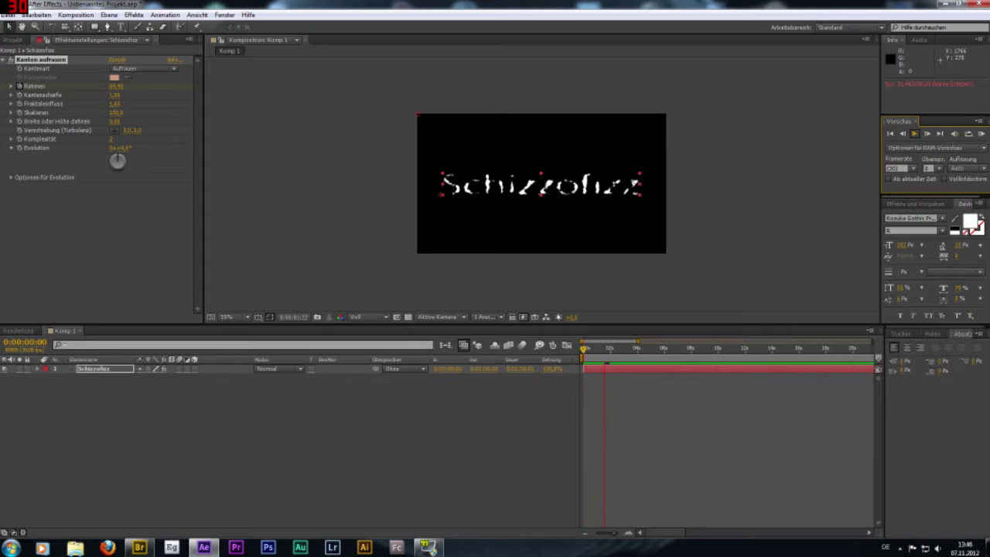
pyautogui.moveTo(617, 353); pyautogui.dragTo(595, 361)
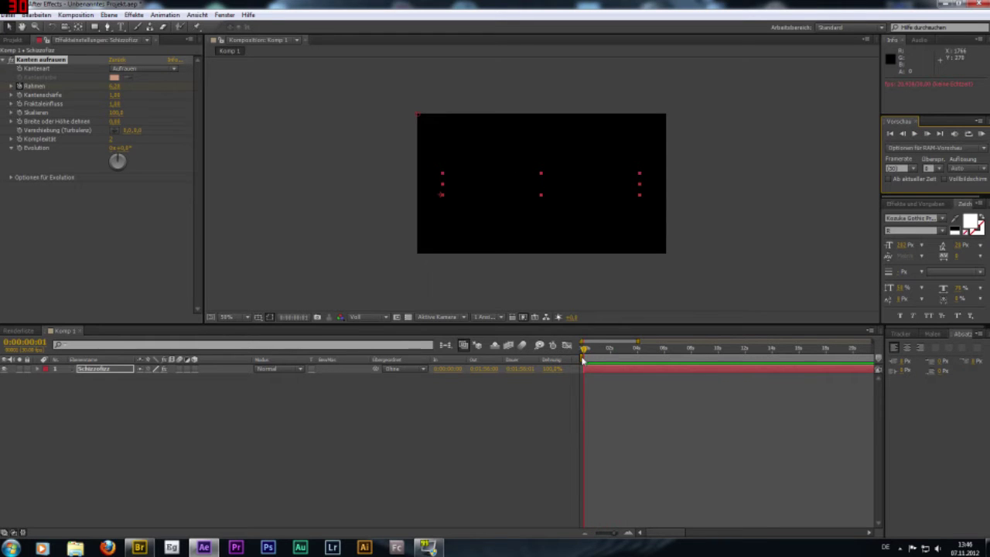
pyautogui.moveTo(595, 362); pyautogui.dragTo(604, 361)
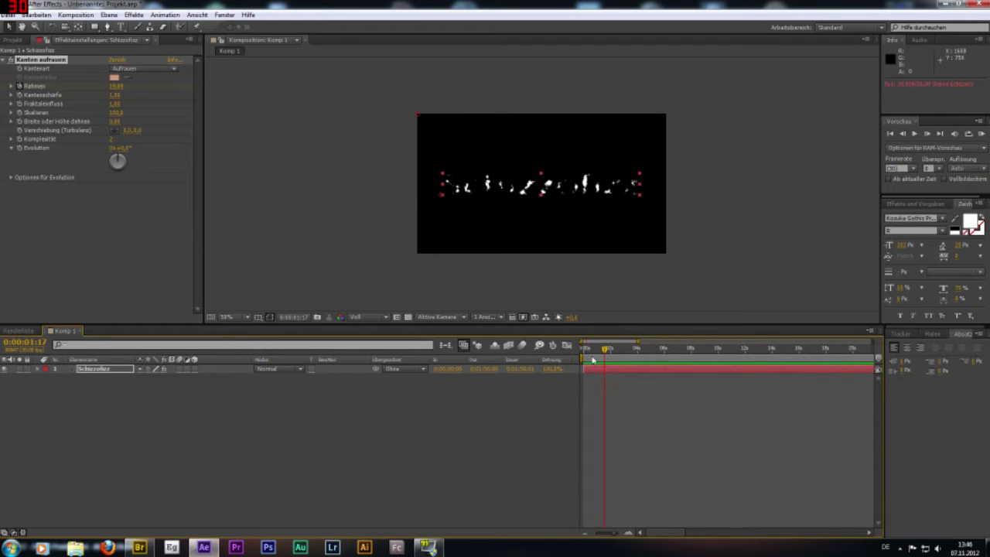
pyautogui.moveTo(604, 350); pyautogui.dragTo(612, 357)
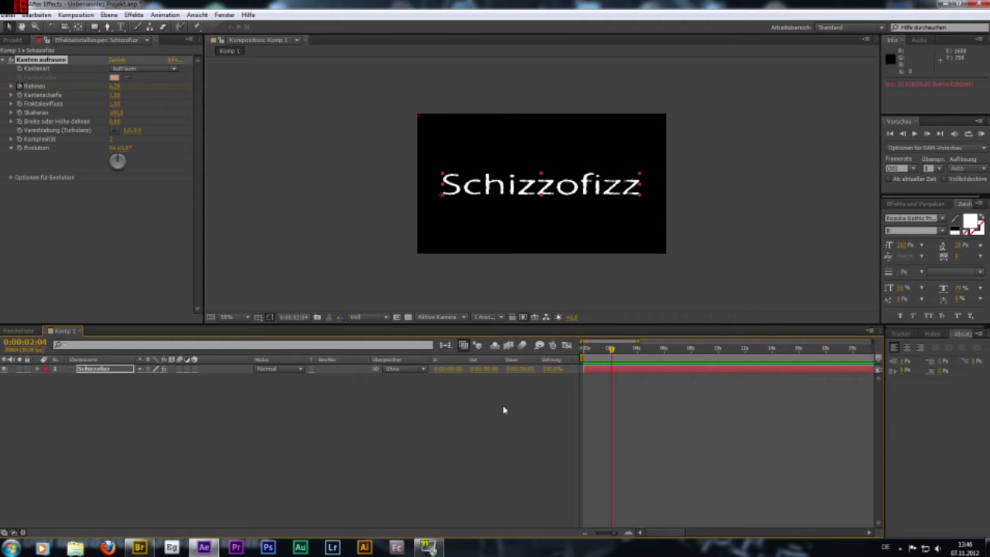
# Step: Draw a narrow rectangular mask left of Schizzofizz and keyframe its Maskenpfad at 0:00
pyautogui.click(114, 372)
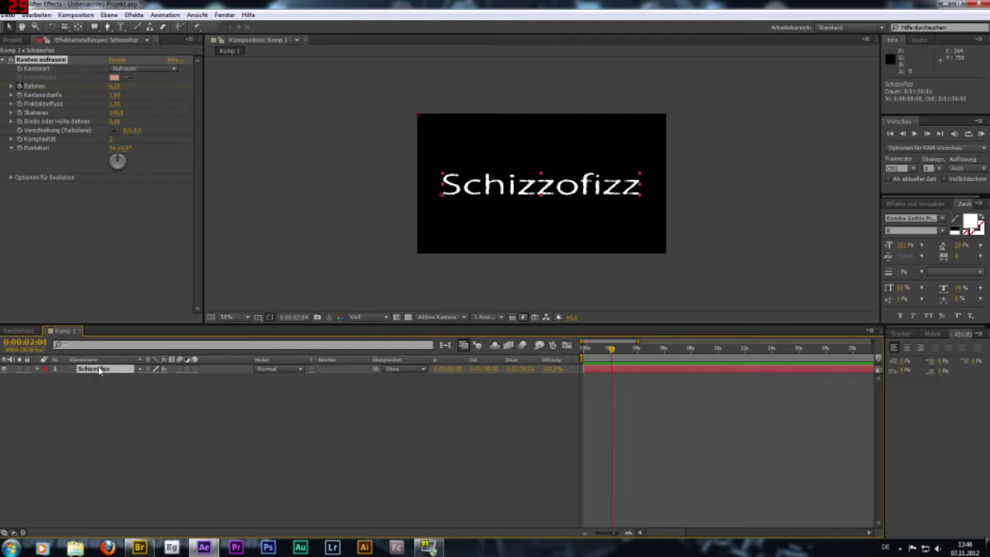
pyautogui.moveTo(362, 95); pyautogui.dragTo(416, 265)
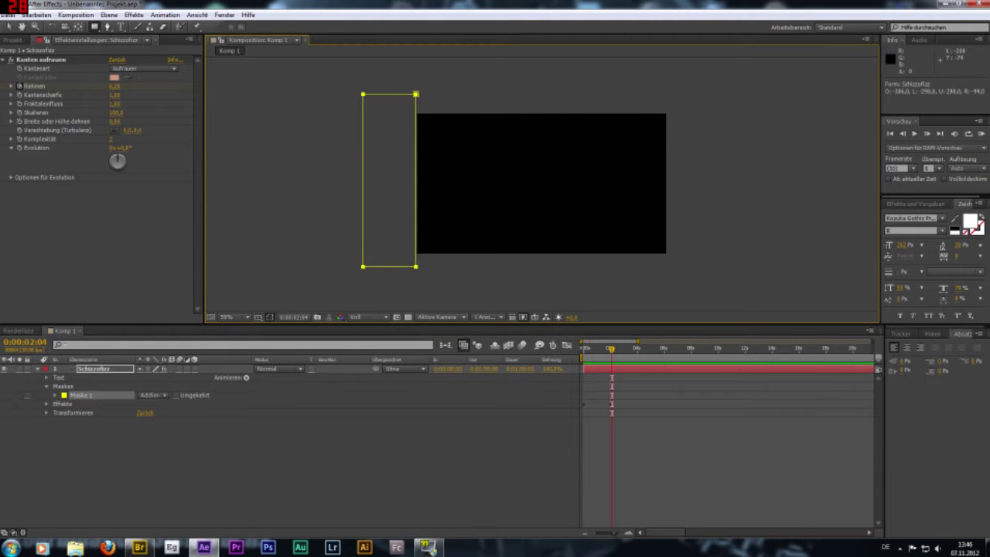
pyautogui.moveTo(417, 266); pyautogui.dragTo(413, 266)
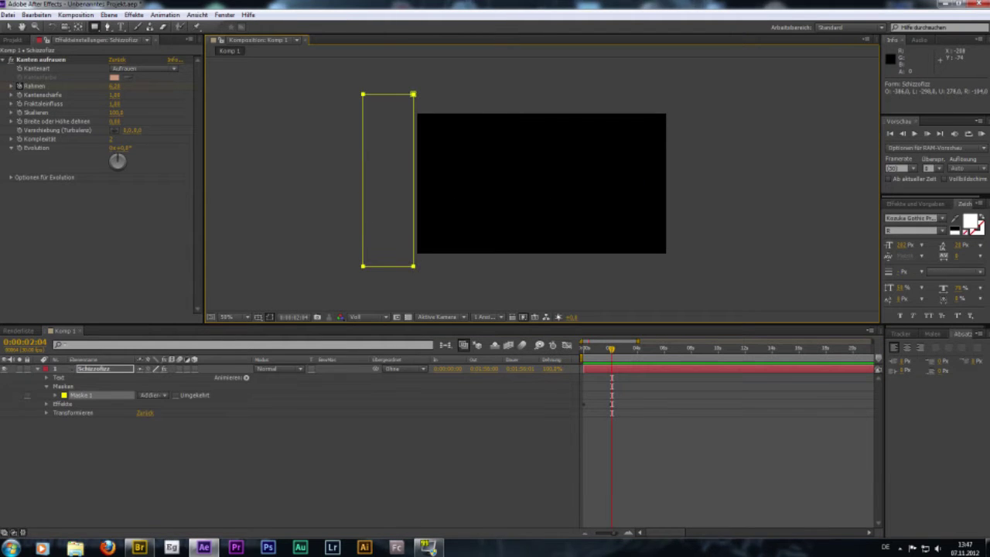
pyautogui.moveTo(612, 349); pyautogui.dragTo(583, 349)
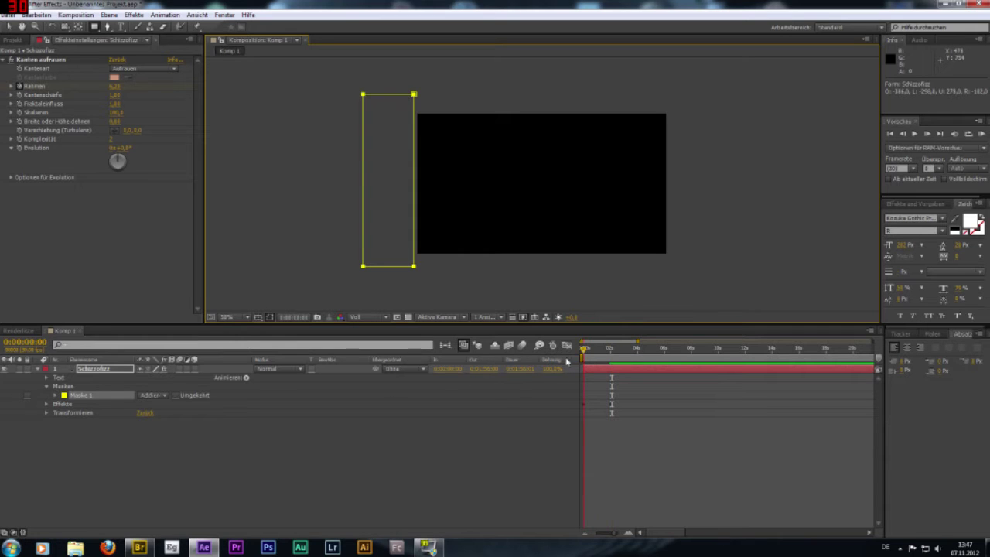
pyautogui.click(55, 395)
pyautogui.click(73, 404)
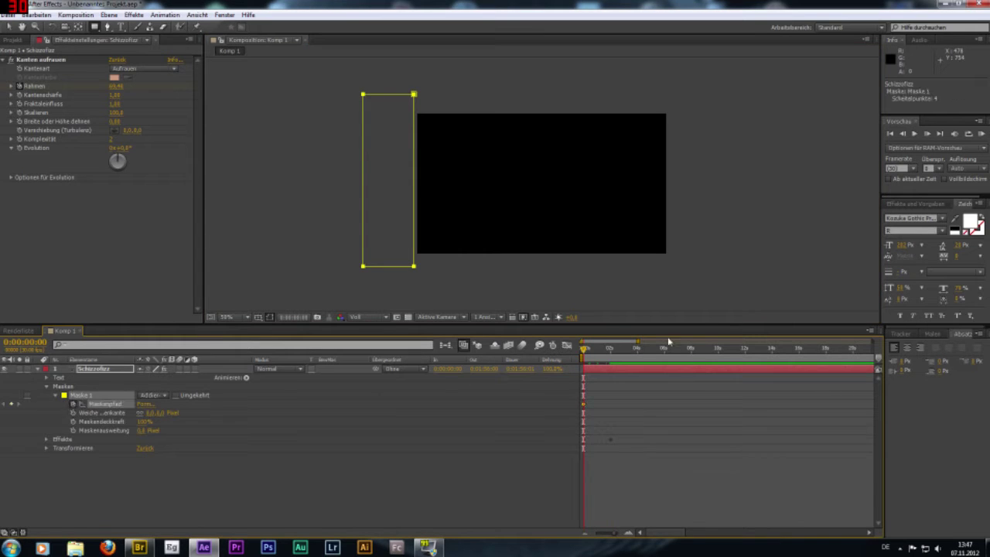
# Step: At about 2 s, drag the mask's right corners past the frame edge to reveal the text
pyautogui.moveTo(583, 349); pyautogui.dragTo(612, 350)
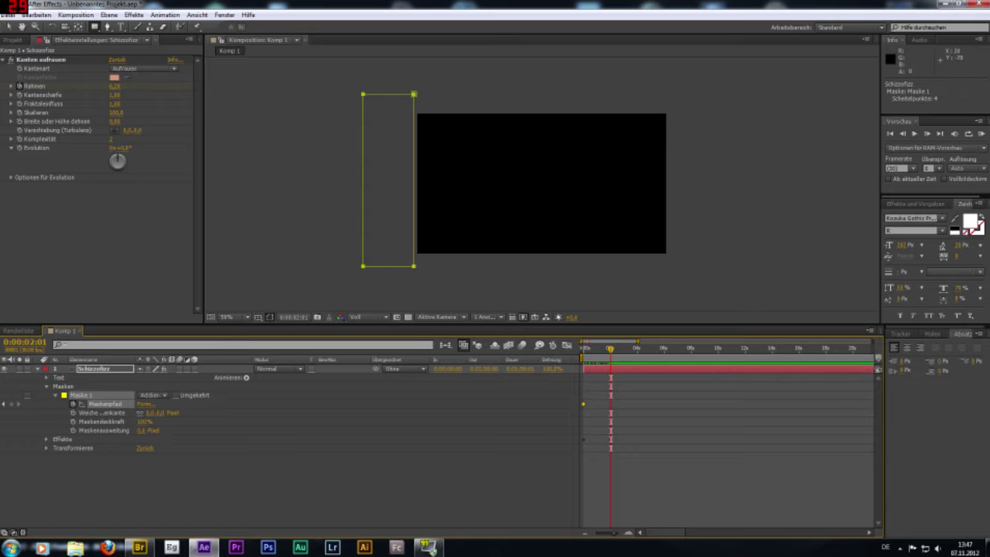
pyautogui.click(9, 29)
pyautogui.click(414, 93)
pyautogui.moveTo(414, 93); pyautogui.dragTo(676, 98)
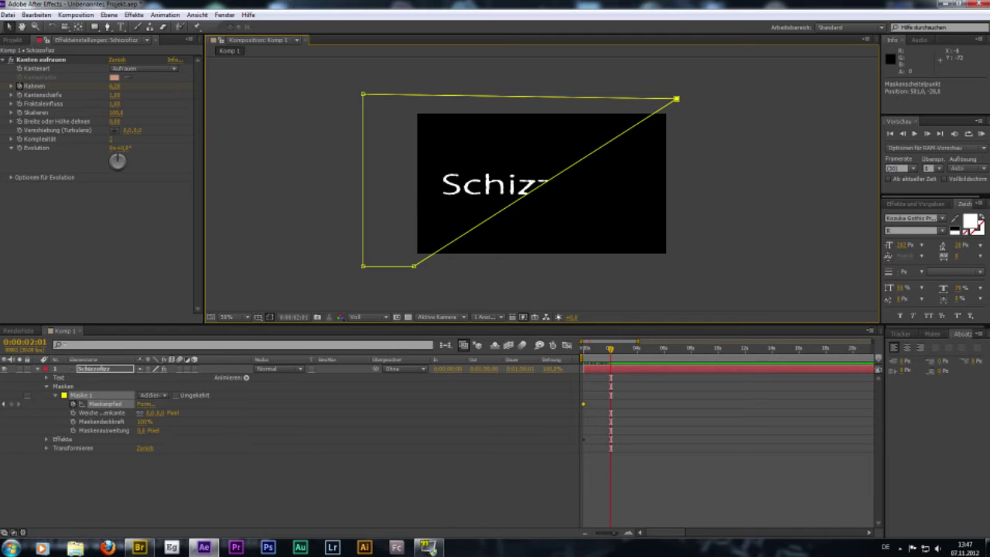
pyautogui.moveTo(676, 98); pyautogui.dragTo(673, 94)
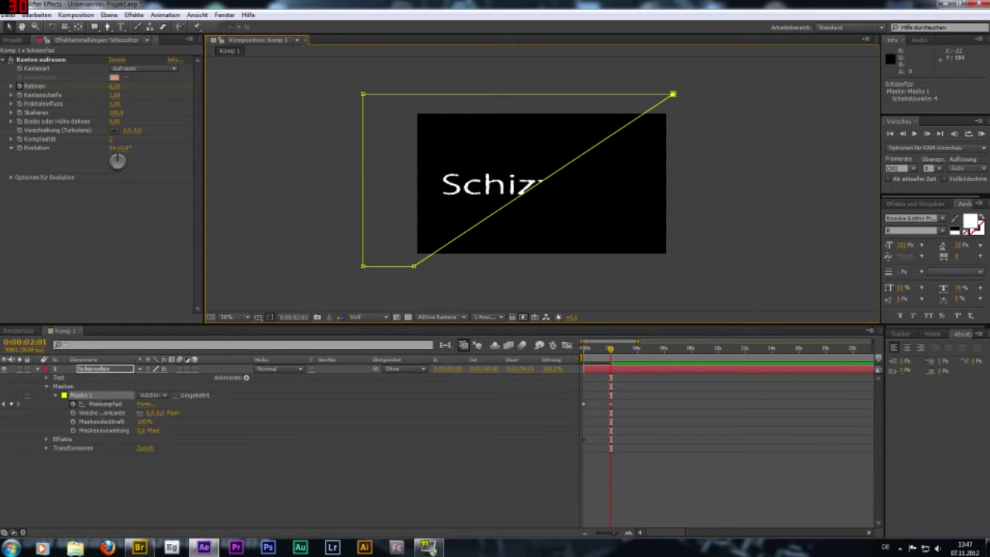
pyautogui.moveTo(414, 265); pyautogui.dragTo(674, 266)
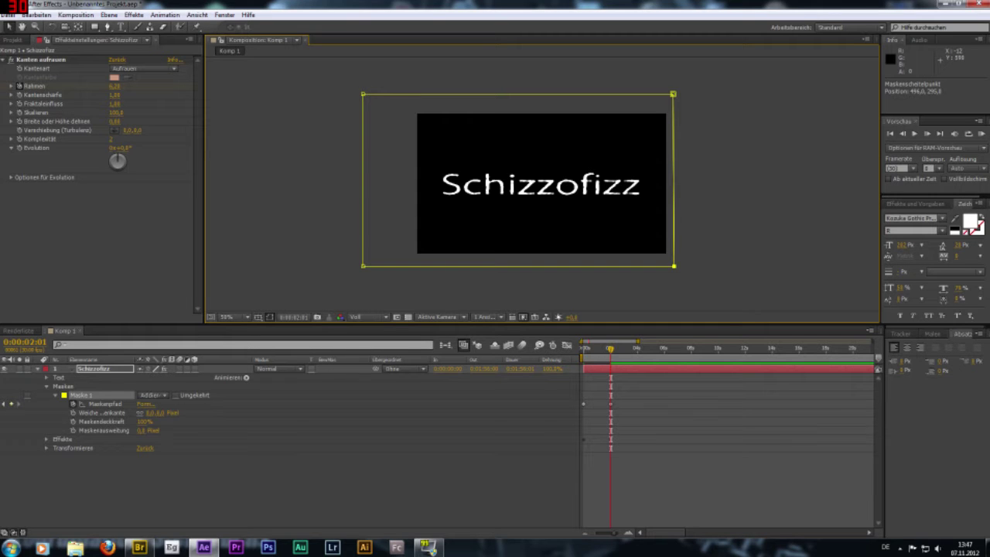
pyautogui.press('Home')
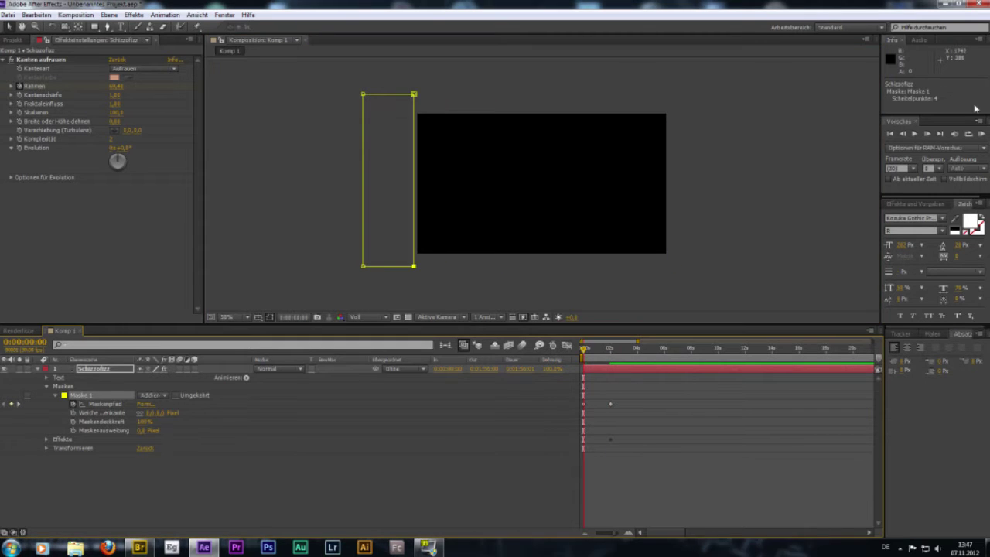
# Step: Preview the reveal, shift the first mask keyframe to 0:00:00:17, and expand Kanten aufrauen's properties
pyautogui.click(914, 133)
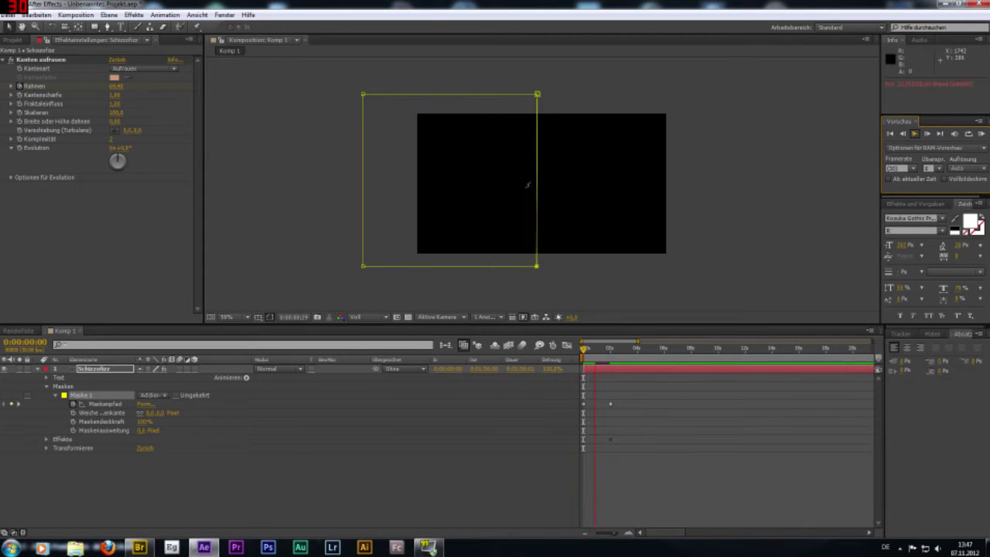
pyautogui.click(612, 361)
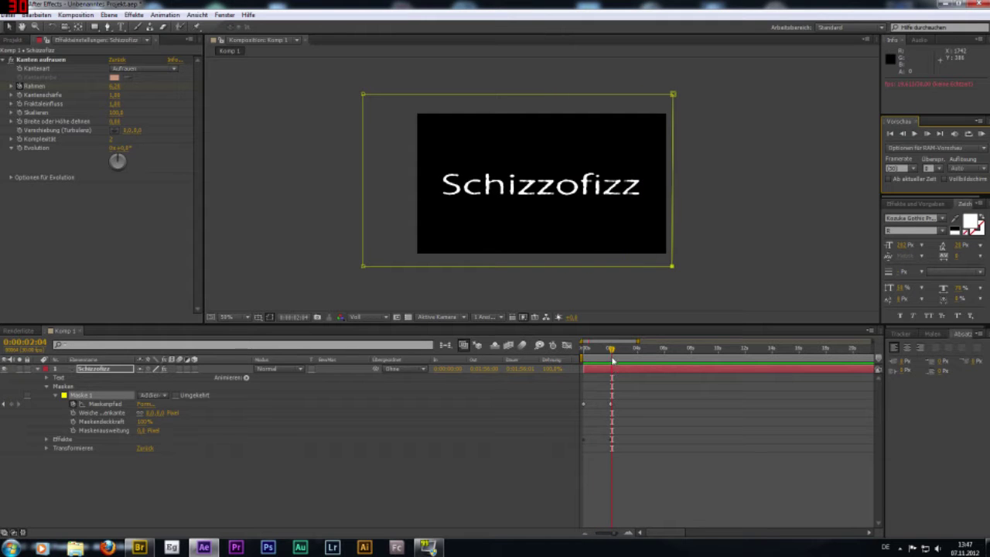
pyautogui.moveTo(613, 361); pyautogui.dragTo(603, 361)
pyautogui.moveTo(586, 402); pyautogui.dragTo(584, 410)
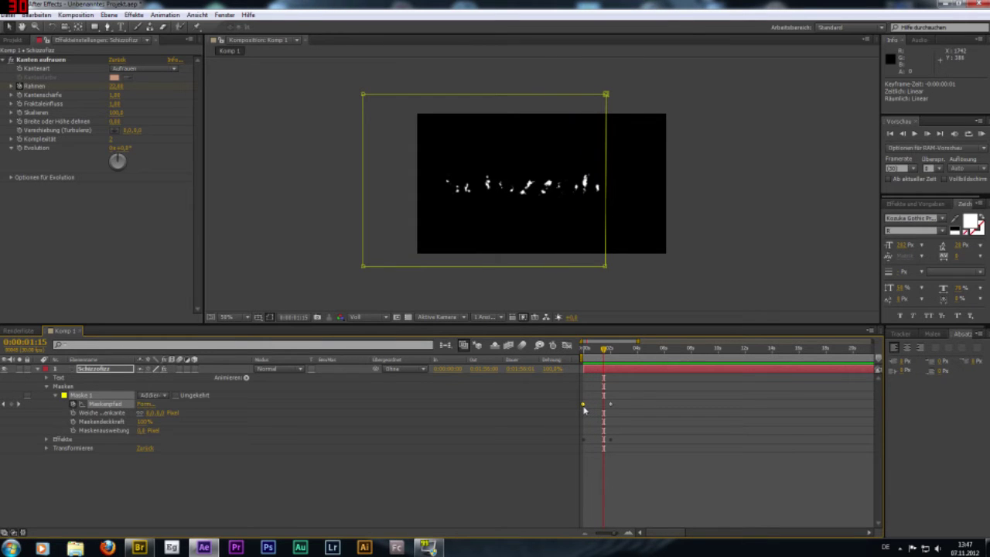
pyautogui.click(46, 439)
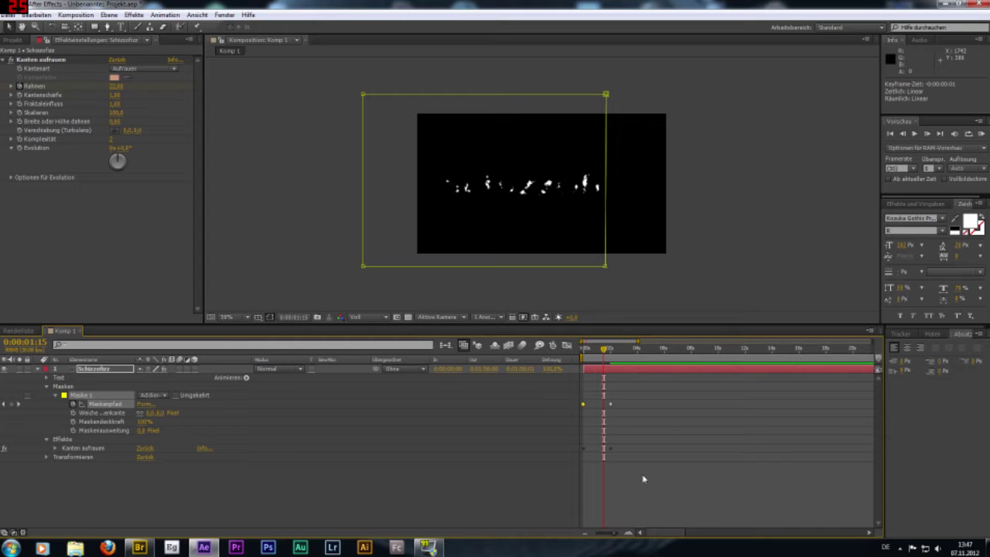
pyautogui.click(57, 449)
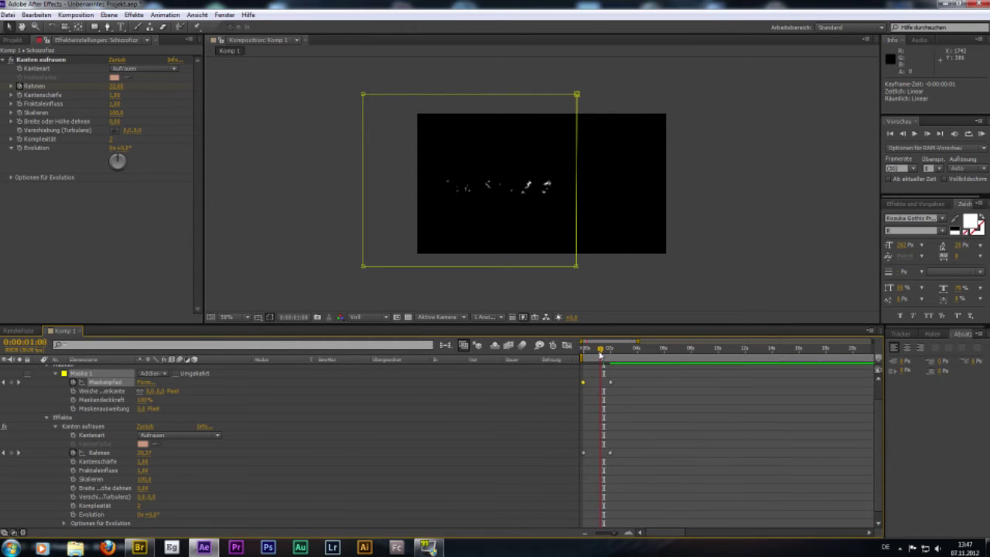
# Step: Move the second Rahmen keyframe earlier and preview the text animation
pyautogui.moveTo(610, 452); pyautogui.dragTo(603, 457)
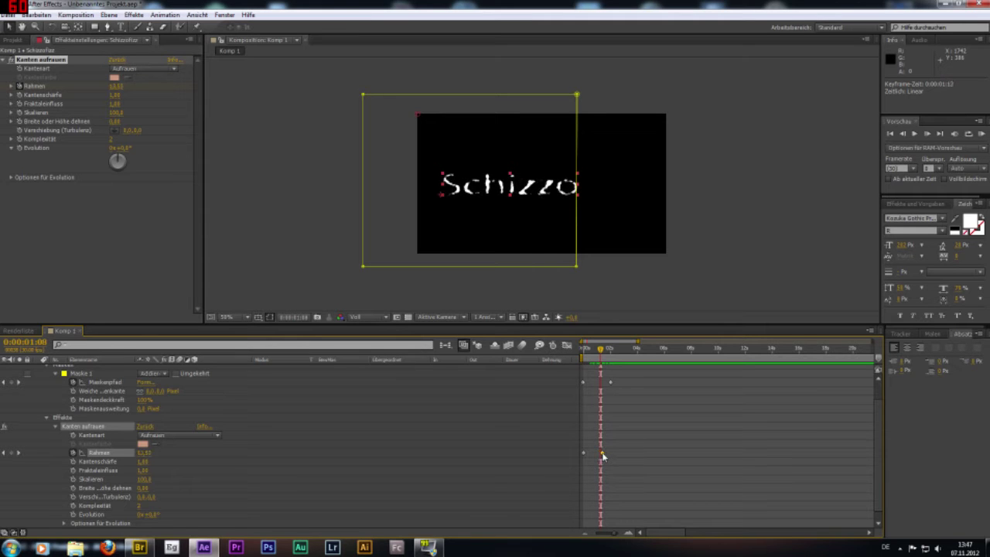
pyautogui.moveTo(596, 355); pyautogui.dragTo(583, 350)
pyautogui.click(914, 133)
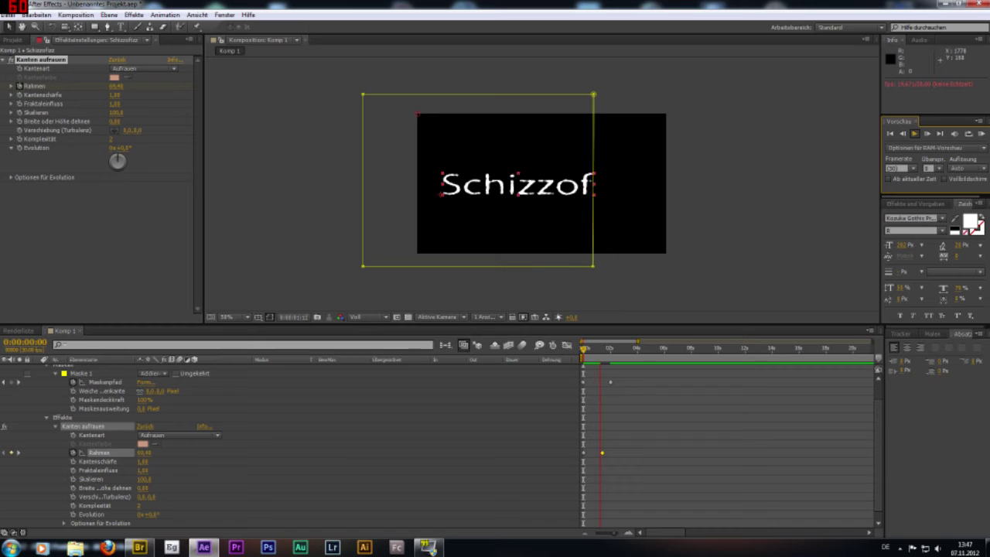
pyautogui.click(596, 364)
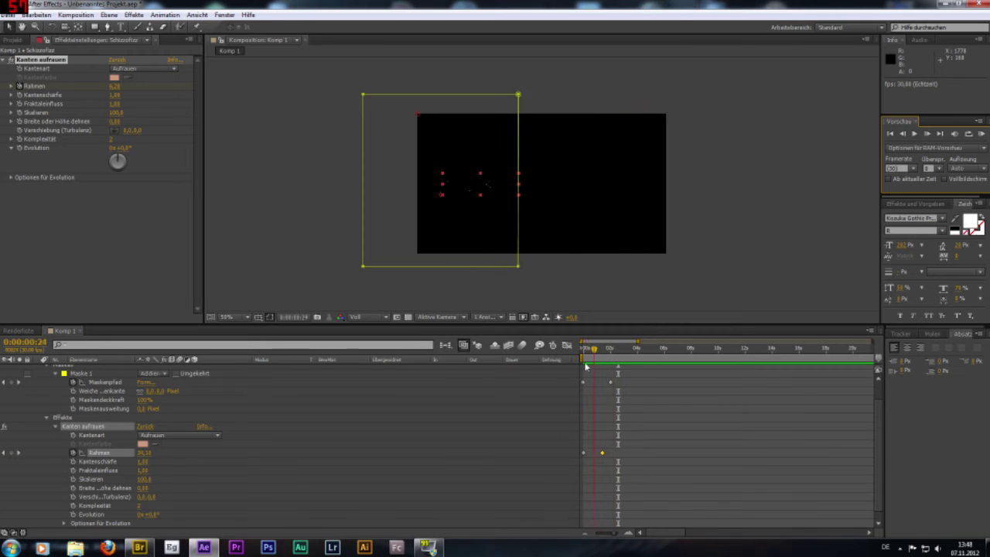
# Step: Adjust the Rahmen keyframe value and shift it to 0:00:01:13, scrubbing to check the reveal
pyautogui.doubleClick(583, 453)
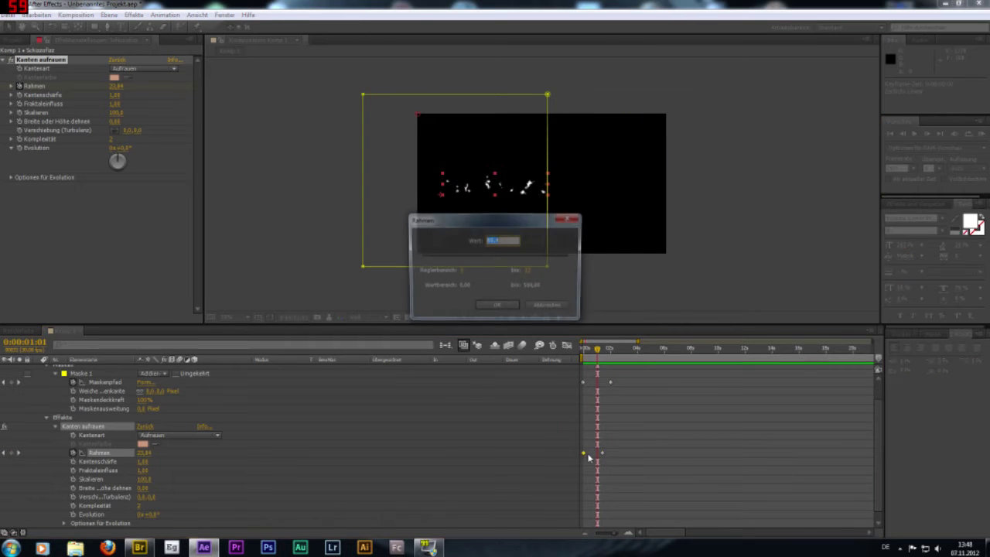
pyautogui.press('Return')
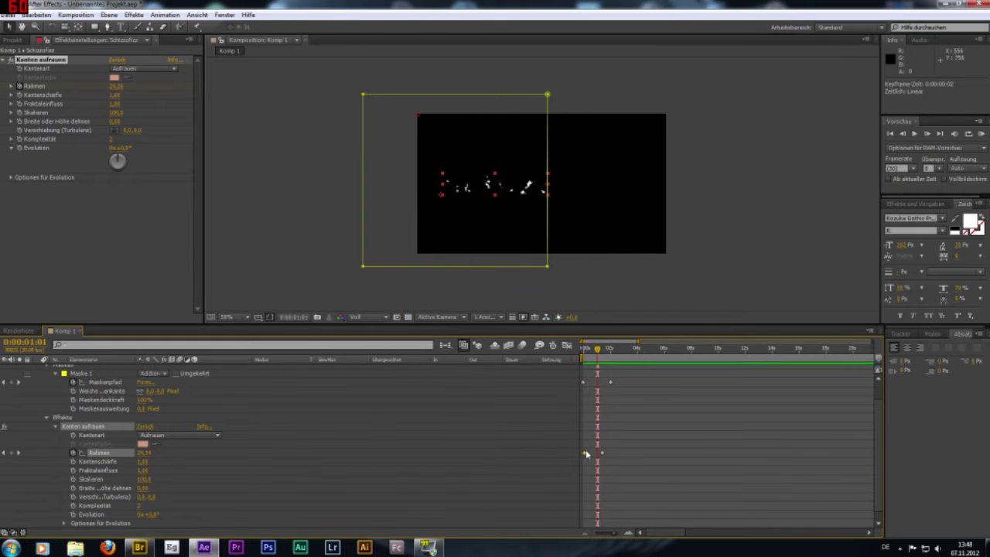
pyautogui.moveTo(590, 456); pyautogui.dragTo(597, 457)
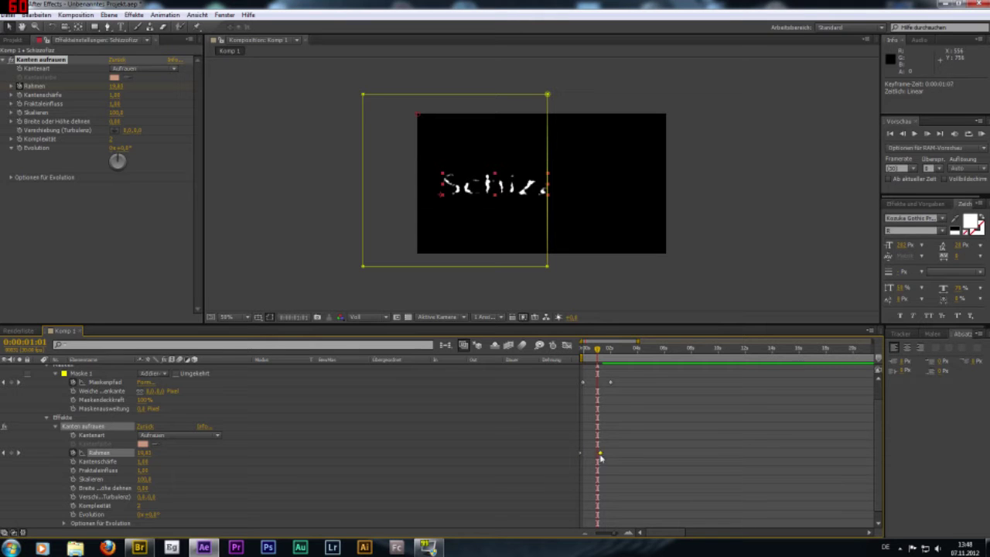
pyautogui.doubleClick(582, 452)
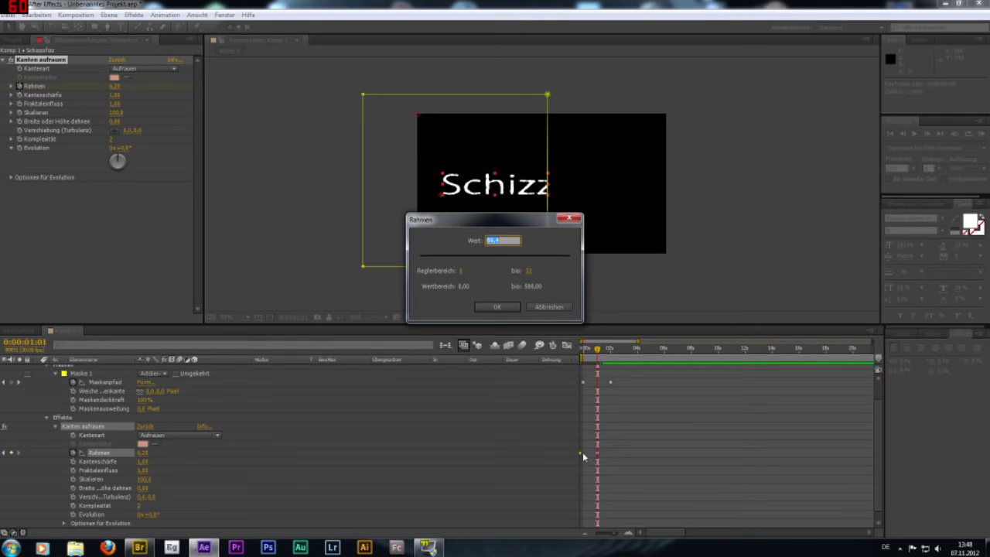
pyautogui.click(566, 309)
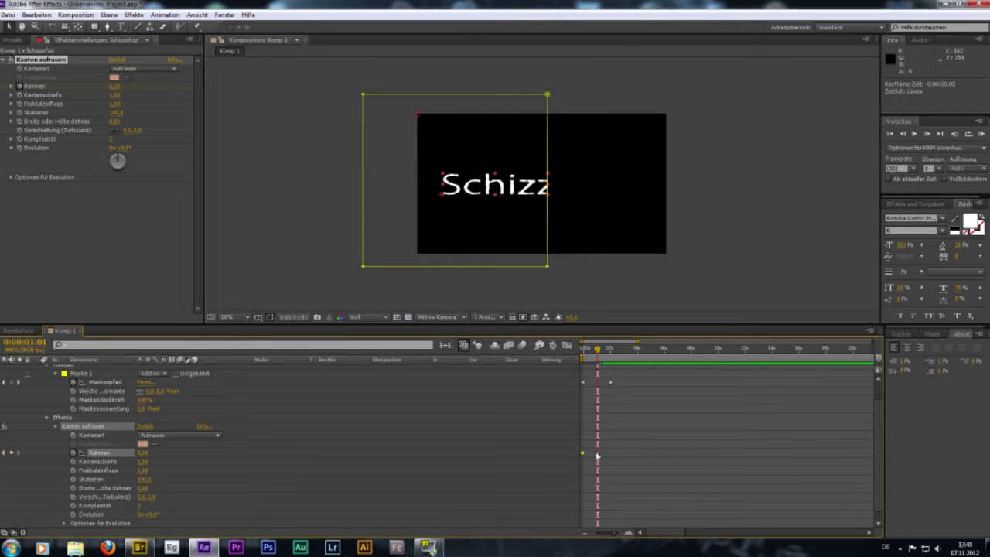
pyautogui.moveTo(597, 457); pyautogui.dragTo(602, 458)
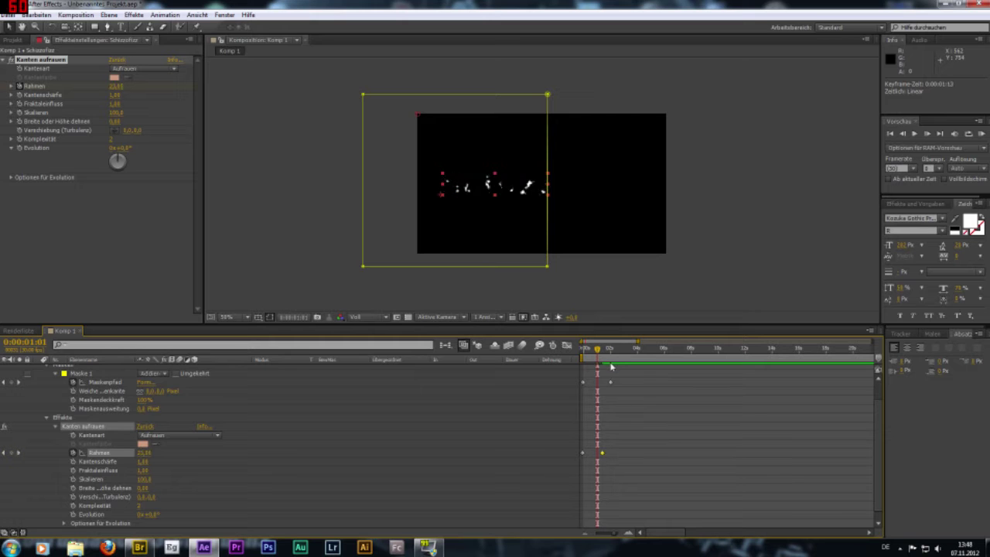
pyautogui.moveTo(600, 352)
pyautogui.mouseDown()
pyautogui.moveTo(611, 357)
pyautogui.moveTo(596, 365)
pyautogui.moveTo(615, 363)
pyautogui.mouseUp()
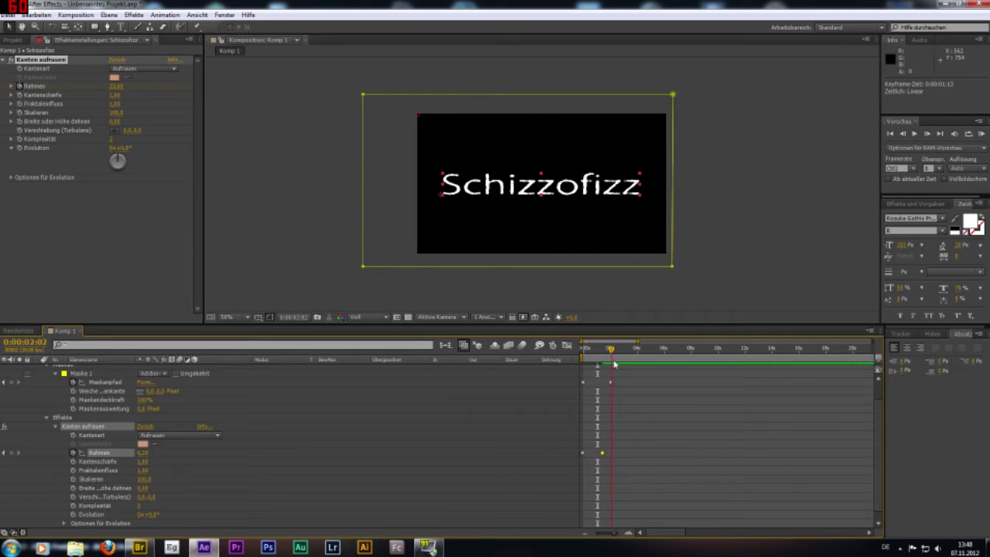
# Step: Preview the combined mask and roughen animation, then collapse the text layer's properties
pyautogui.press('KP_0')
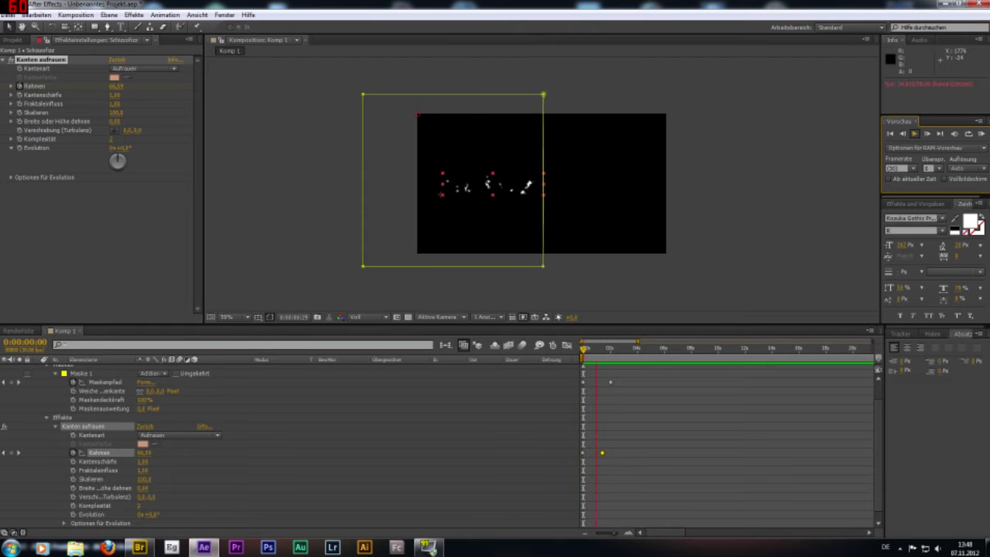
pyautogui.click(615, 352)
pyautogui.moveTo(614, 352); pyautogui.dragTo(604, 352)
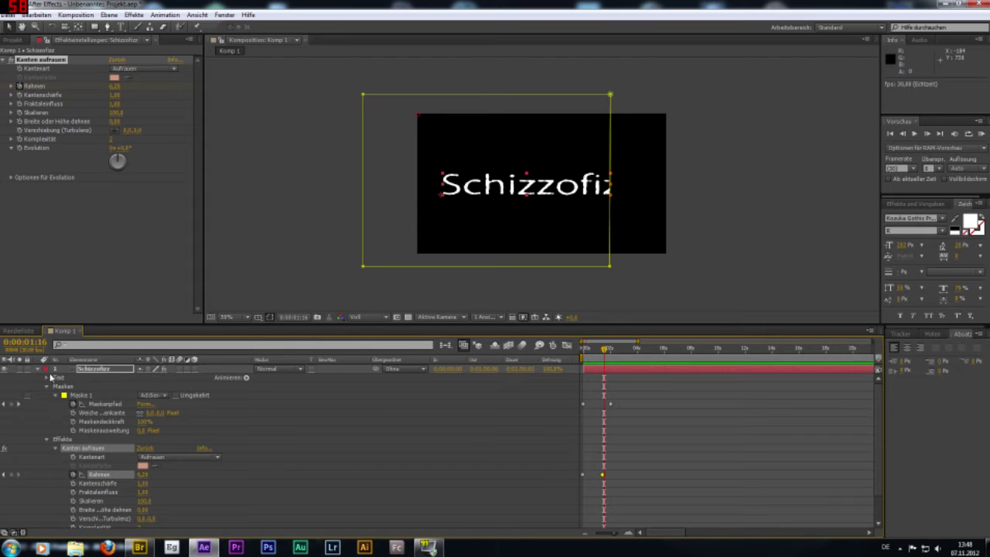
pyautogui.click(38, 370)
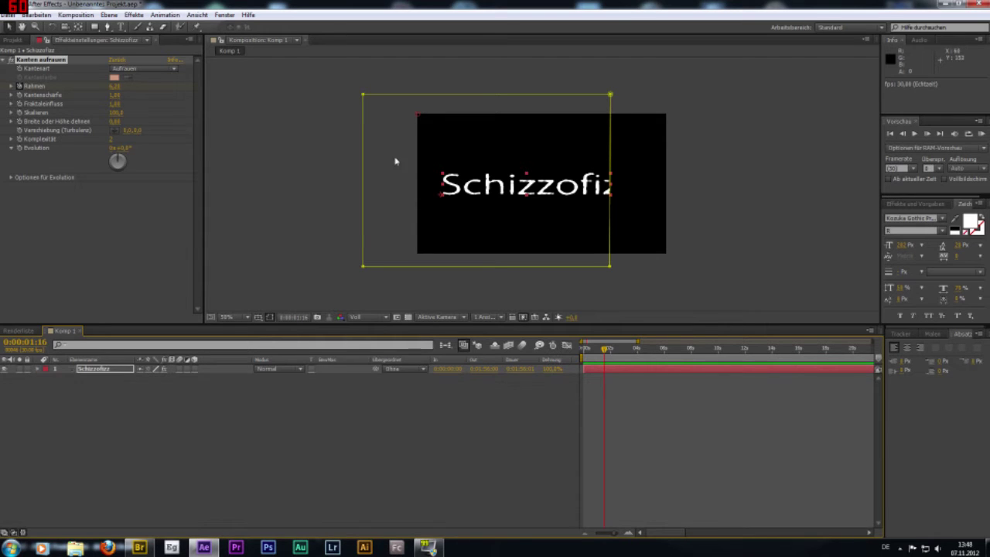
pyautogui.moveTo(602, 349); pyautogui.dragTo(604, 348)
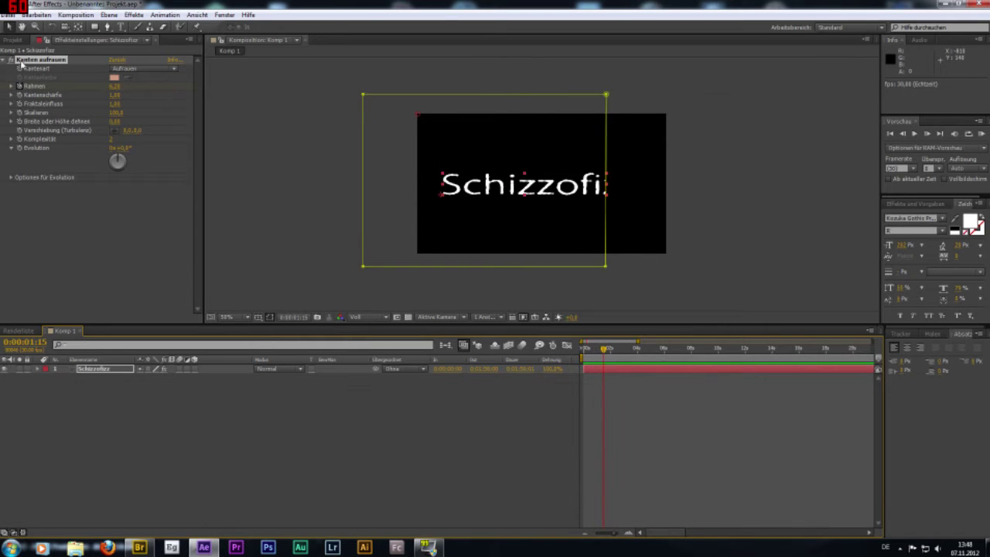
# Step: Add DSC_0007.JPG beneath Schizzofizz and shift it down-left so green grass fills the background
pyautogui.click(11, 40)
pyautogui.click(36, 133)
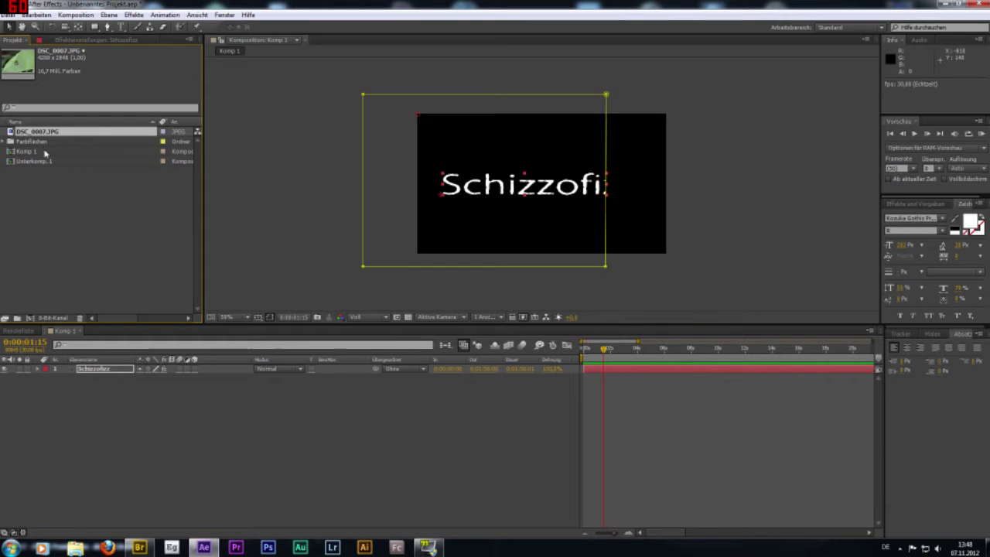
pyautogui.moveTo(54, 136); pyautogui.dragTo(77, 376)
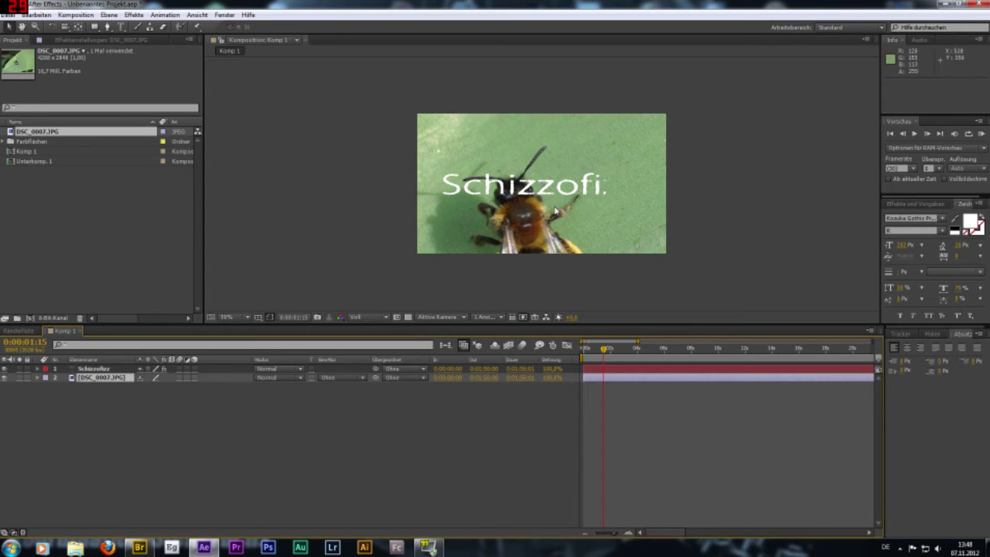
pyautogui.scroll(-3, 580, 239)
pyautogui.scroll(-1, 580, 238)
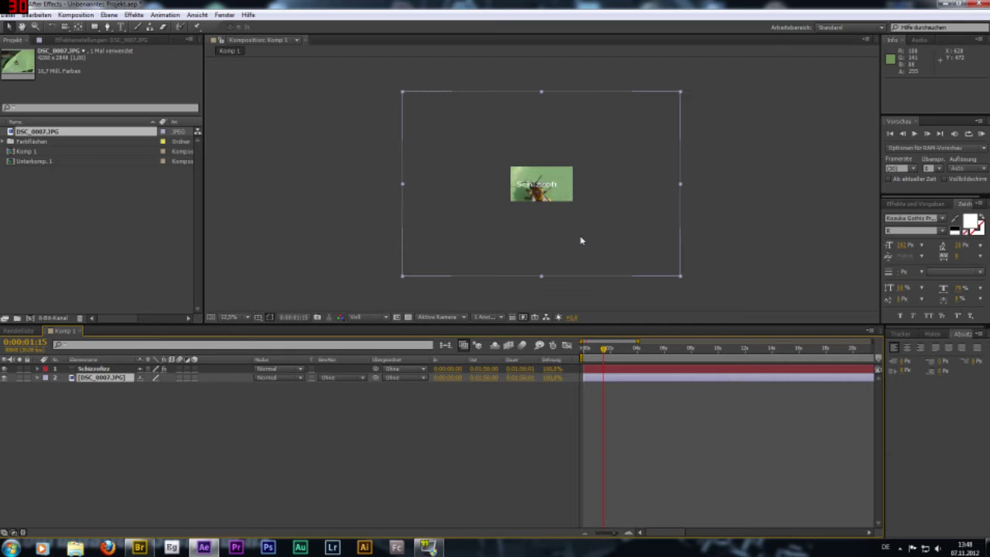
pyautogui.scroll(2, 622, 254)
pyautogui.scroll(2, 622, 253)
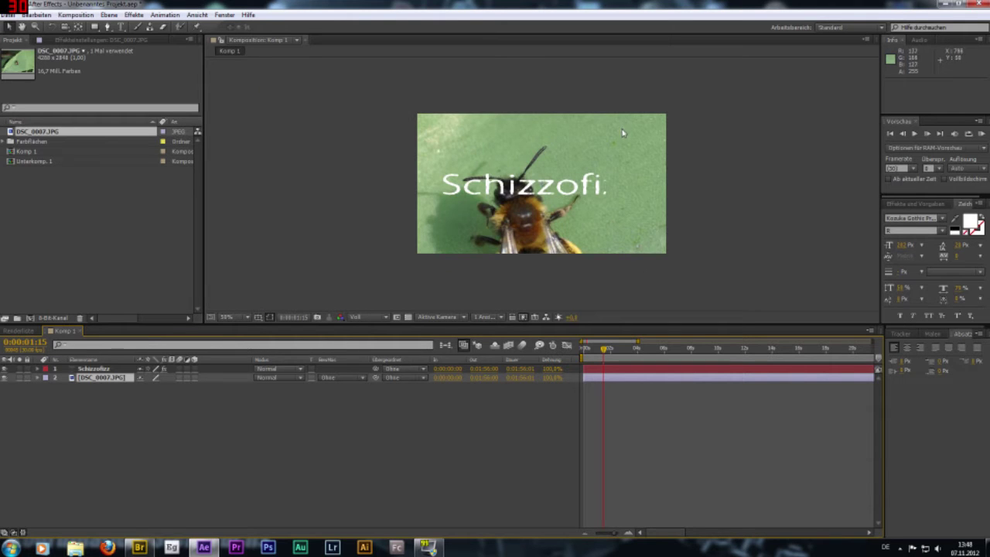
pyautogui.moveTo(506, 199); pyautogui.dragTo(383, 259)
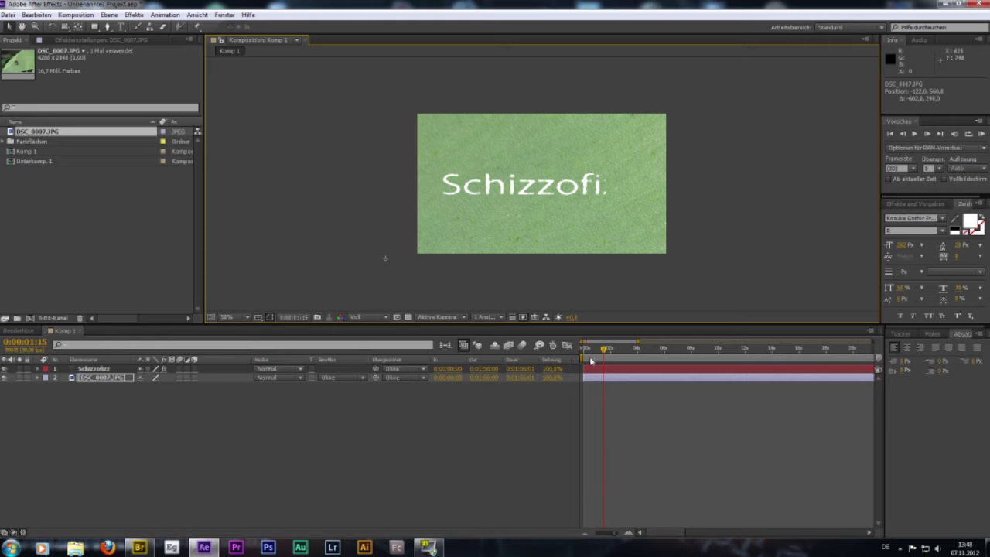
pyautogui.moveTo(604, 349)
pyautogui.mouseDown()
pyautogui.moveTo(584, 360)
pyautogui.moveTo(608, 362)
pyautogui.mouseUp()
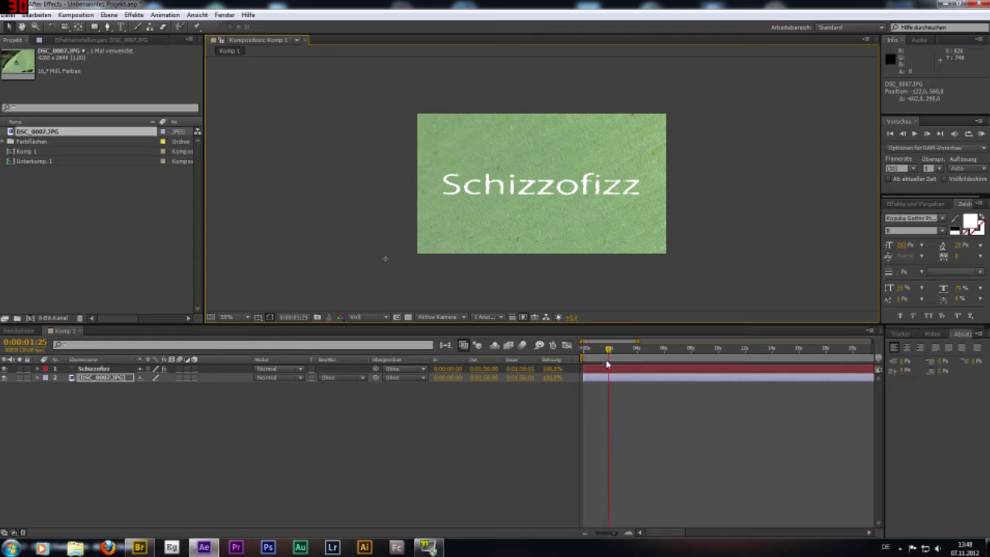
# Step: Create a new black solid layer named trapcode via Neu > Farbfläche
pyautogui.rightClick(104, 421)
pyautogui.moveTo(199, 427)
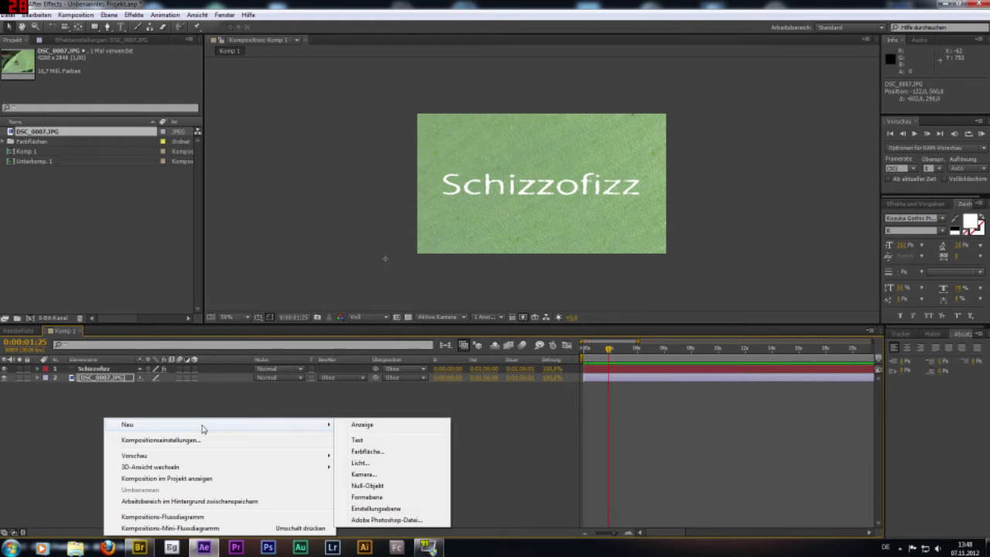
pyautogui.click(376, 454)
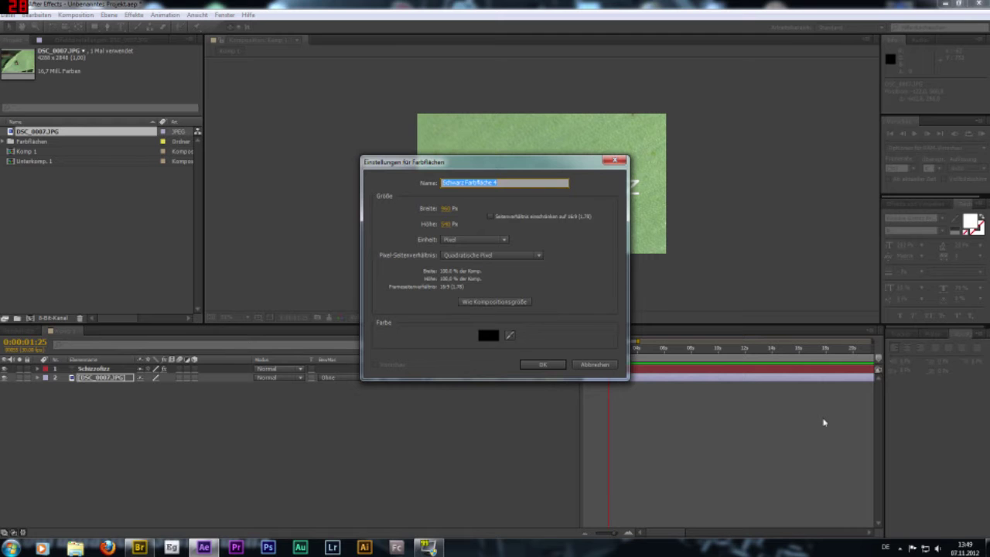
pyautogui.write('e')
pyautogui.click(552, 367)
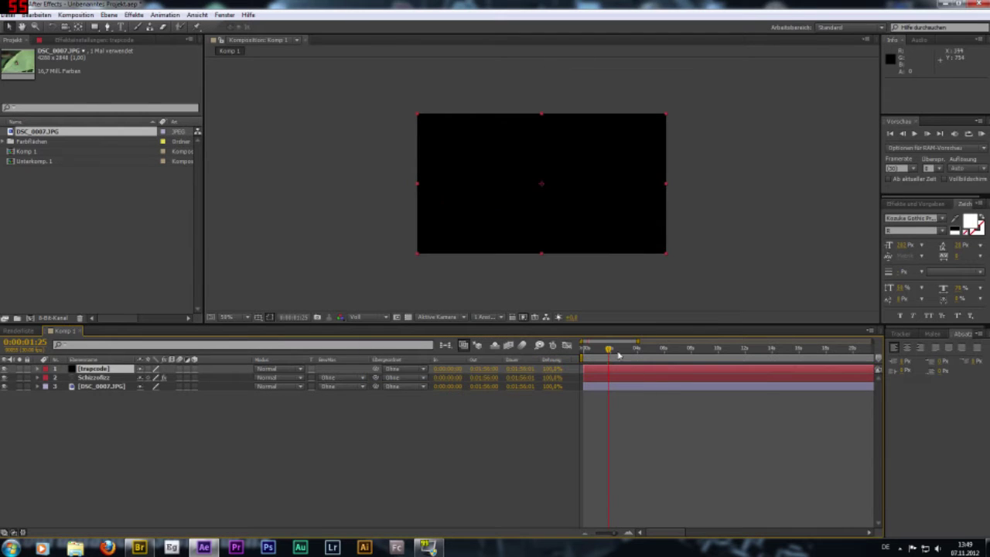
pyautogui.click(134, 14)
# Step: Apply Trapcode Particular to the trapcode solid and move its emitter to the left edge
pyautogui.moveTo(185, 249)
pyautogui.click(351, 305)
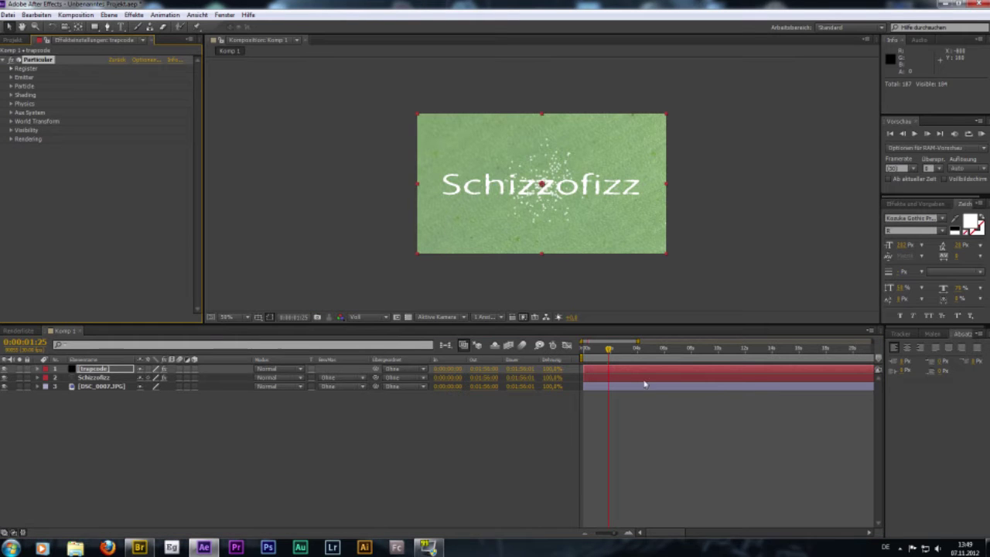
pyautogui.moveTo(610, 350); pyautogui.dragTo(604, 350)
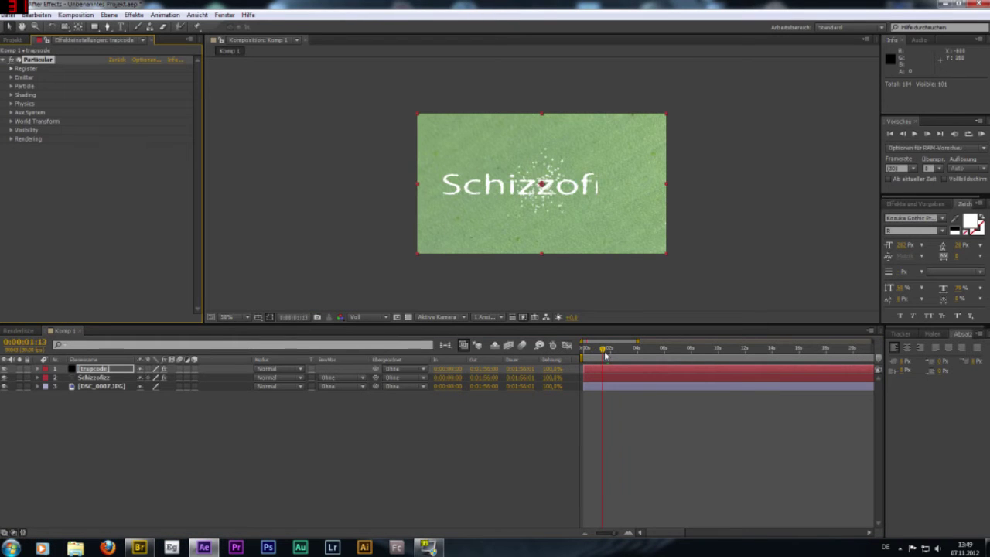
pyautogui.moveTo(542, 185); pyautogui.dragTo(415, 186)
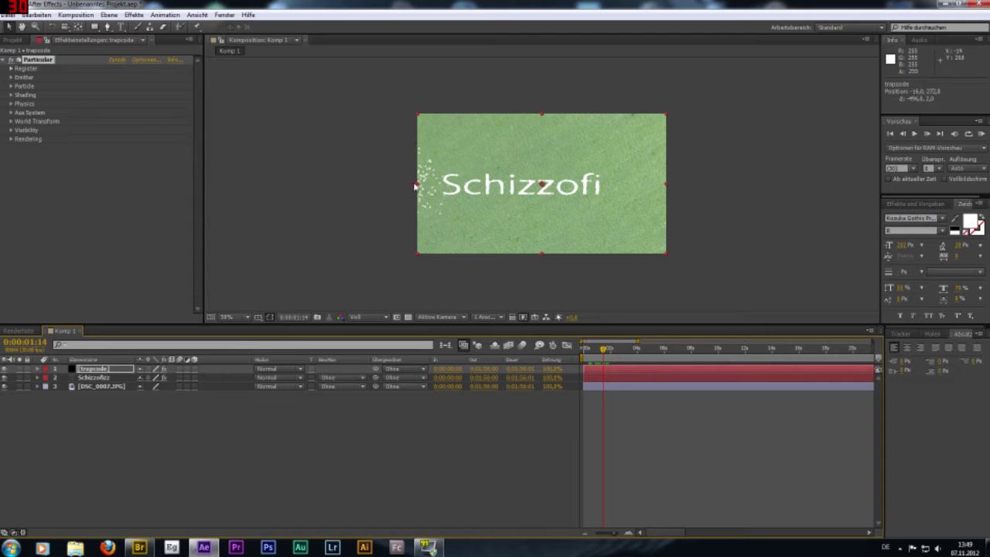
pyautogui.click(415, 186)
# Step: Set Particular's Emitter Direction to Directional and rewind to the start
pyautogui.click(11, 78)
pyautogui.click(133, 130)
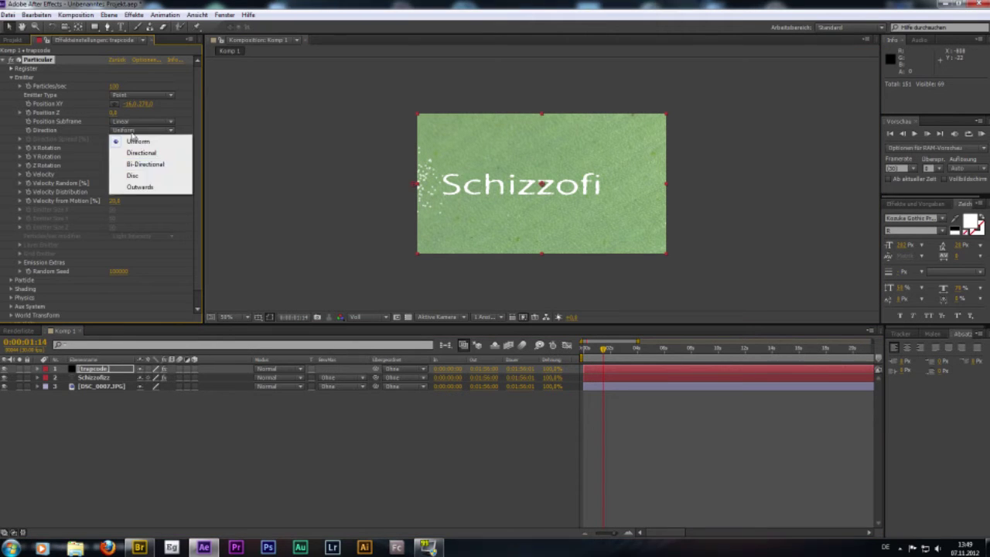
pyautogui.click(141, 152)
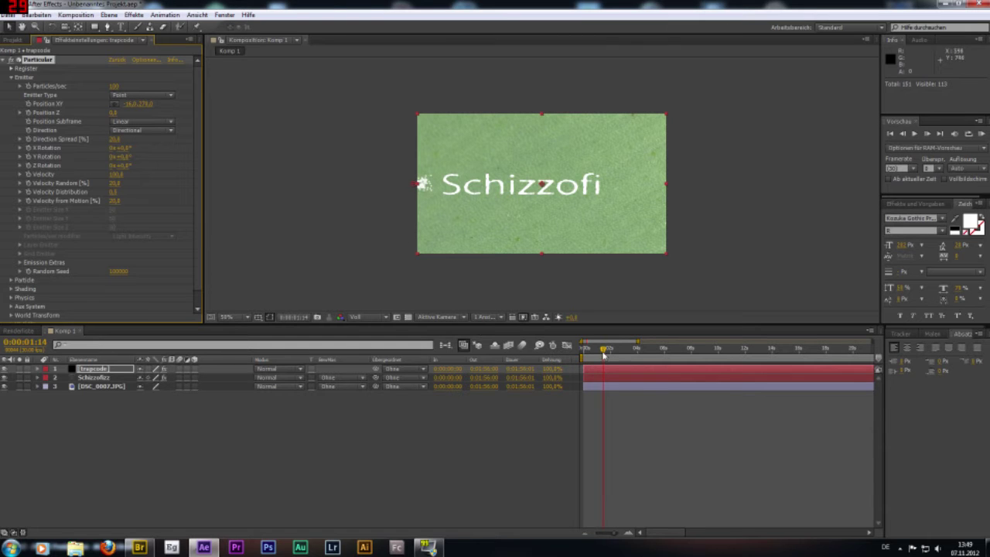
pyautogui.moveTo(603, 354); pyautogui.dragTo(584, 352)
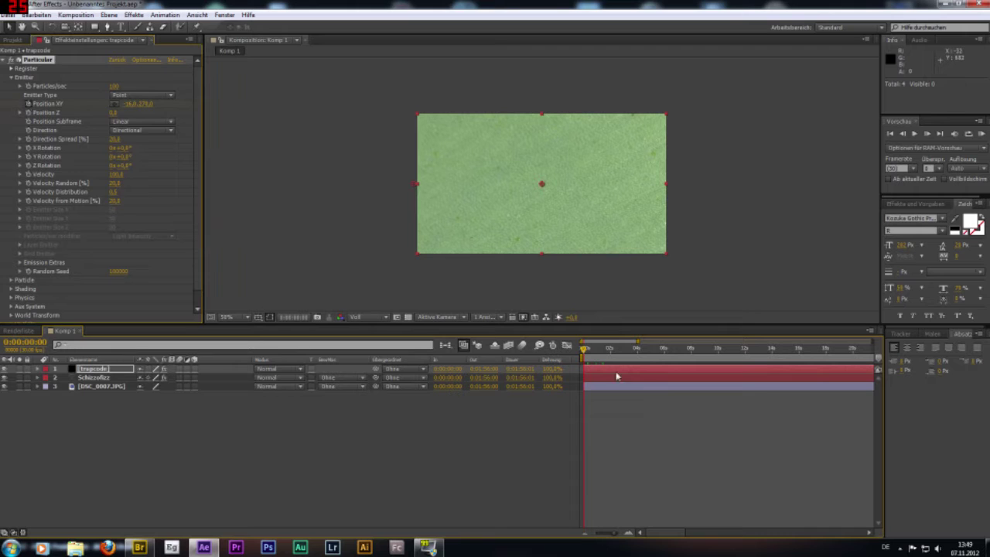
# Step: At about 2 s, move the emitter to the text's right end; set spread 41.6, 670 particles/sec
pyautogui.moveTo(588, 348); pyautogui.dragTo(610, 350)
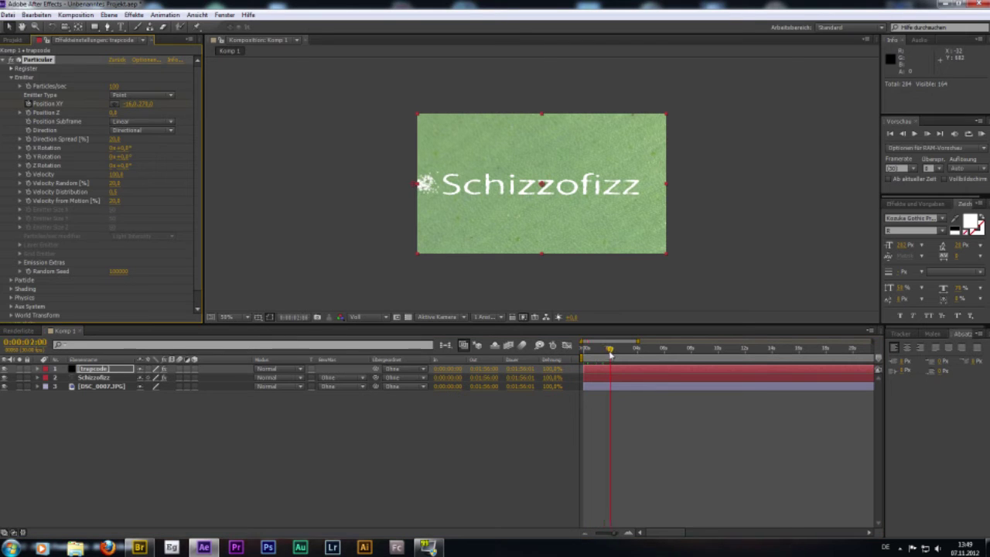
pyautogui.moveTo(421, 185); pyautogui.dragTo(645, 187)
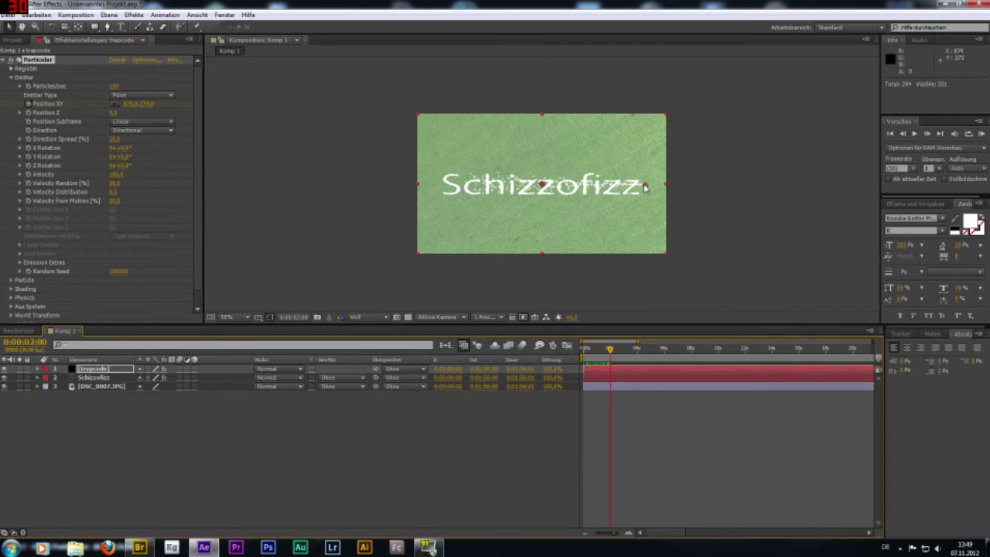
pyautogui.moveTo(114, 139); pyautogui.dragTo(125, 138)
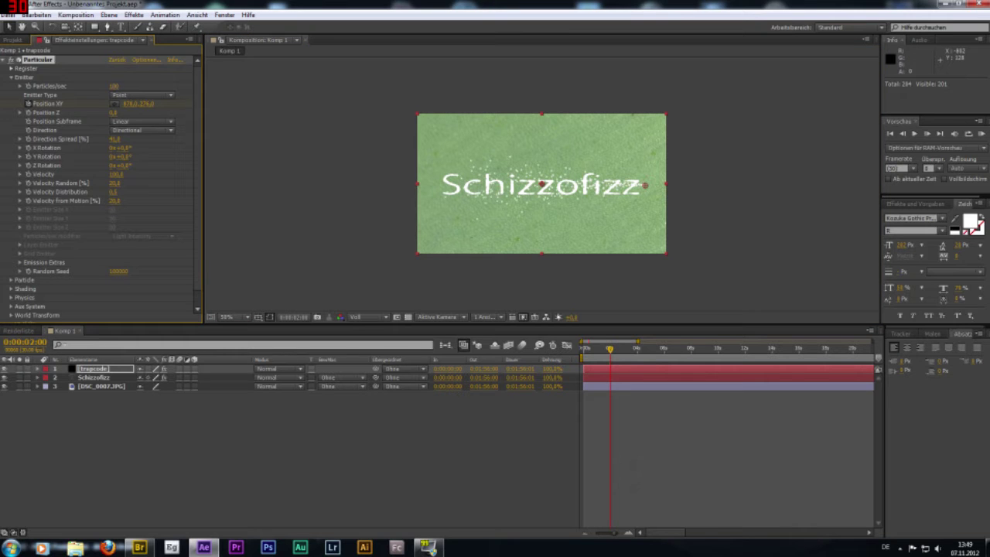
pyautogui.moveTo(114, 86); pyautogui.dragTo(123, 85)
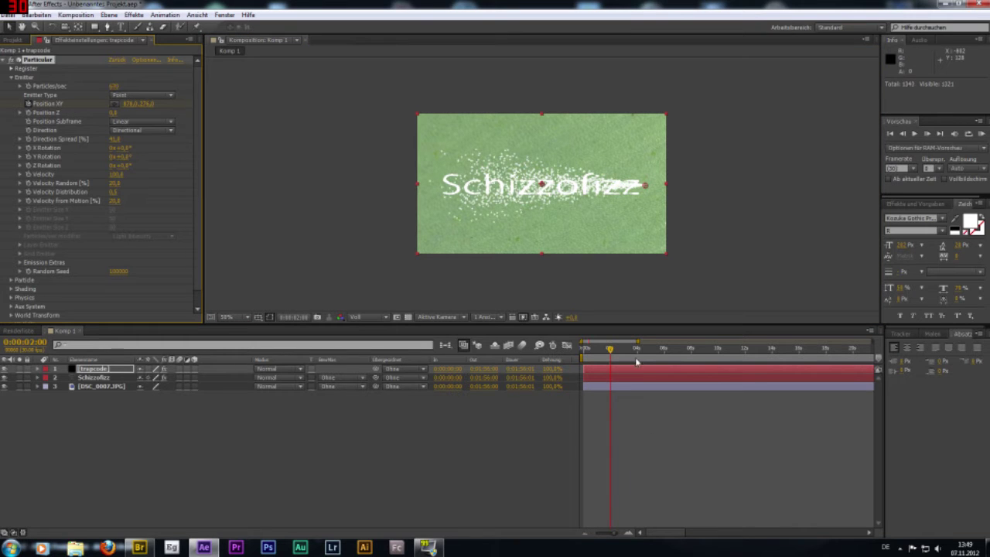
# Step: Preview the particle sweep from the start, then expand the trapcode layer's effects
pyautogui.press('Home')
pyautogui.press('space')
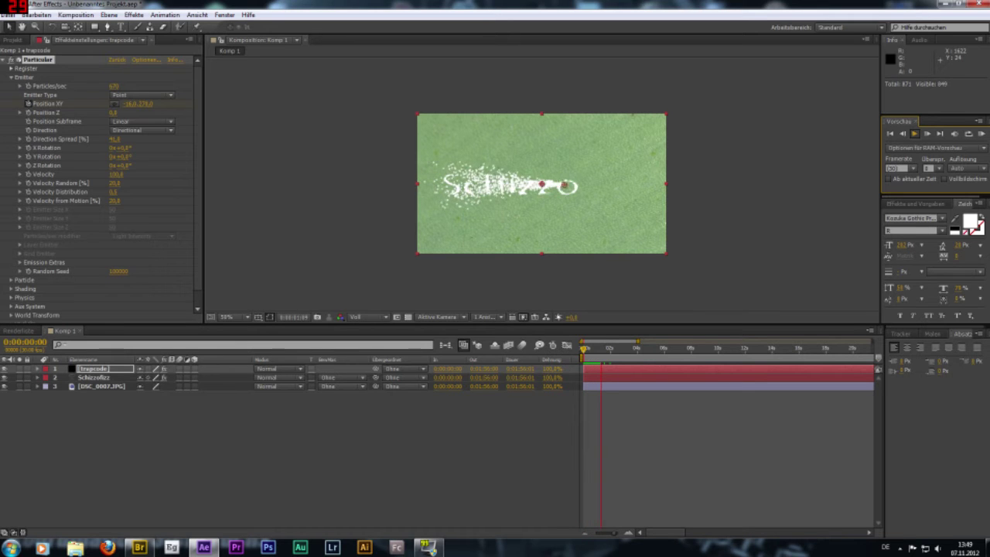
pyautogui.press('space')
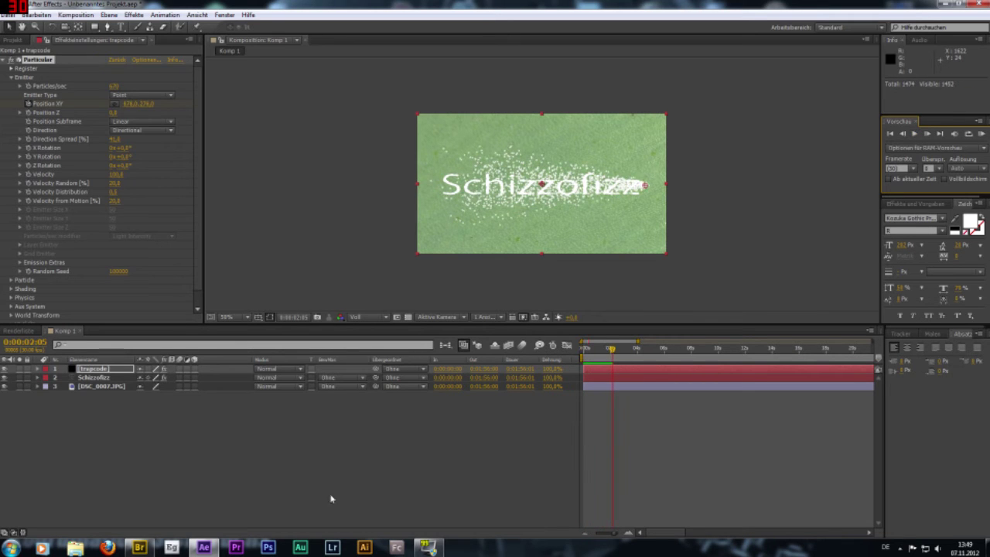
pyautogui.click(38, 369)
pyautogui.click(49, 378)
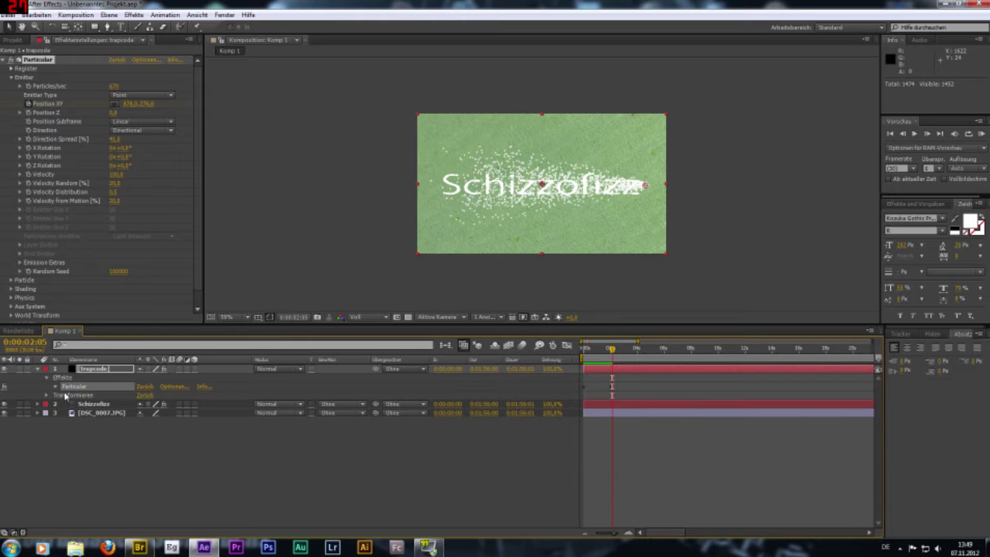
# Step: Shift Particular's Position XY keyframe slightly earlier and preview the emitter motion from the start
pyautogui.click(56, 386)
pyautogui.click(65, 396)
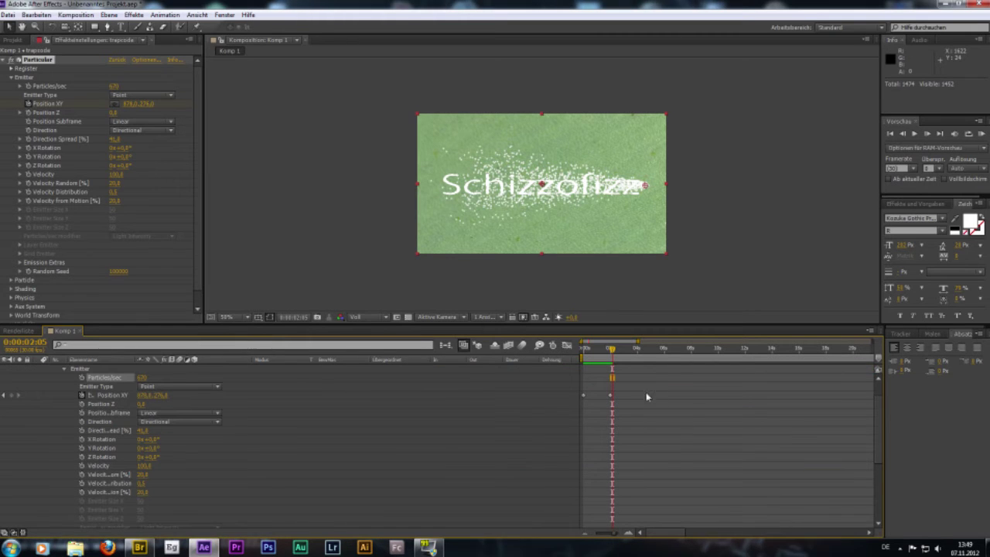
pyautogui.moveTo(614, 352); pyautogui.dragTo(613, 360)
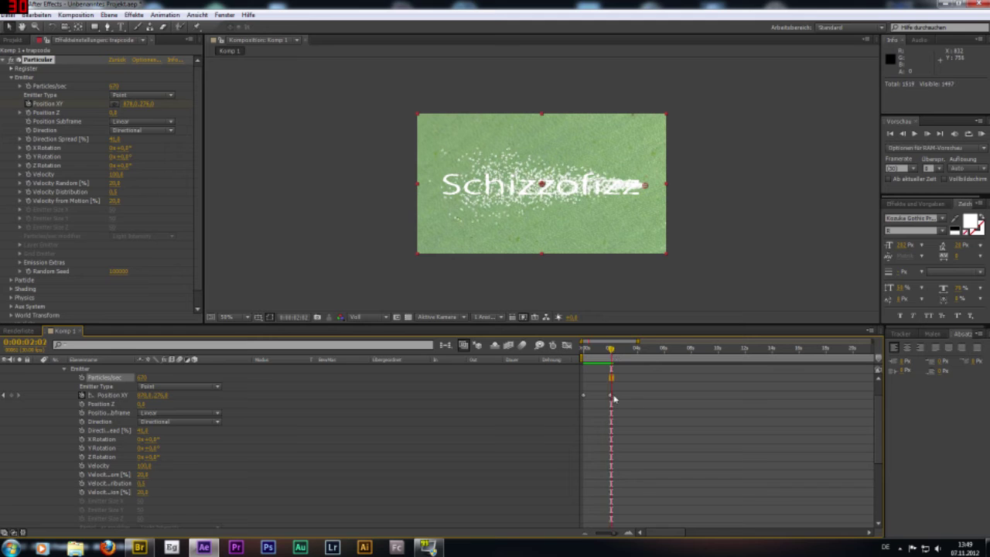
pyautogui.moveTo(612, 395); pyautogui.dragTo(606, 395)
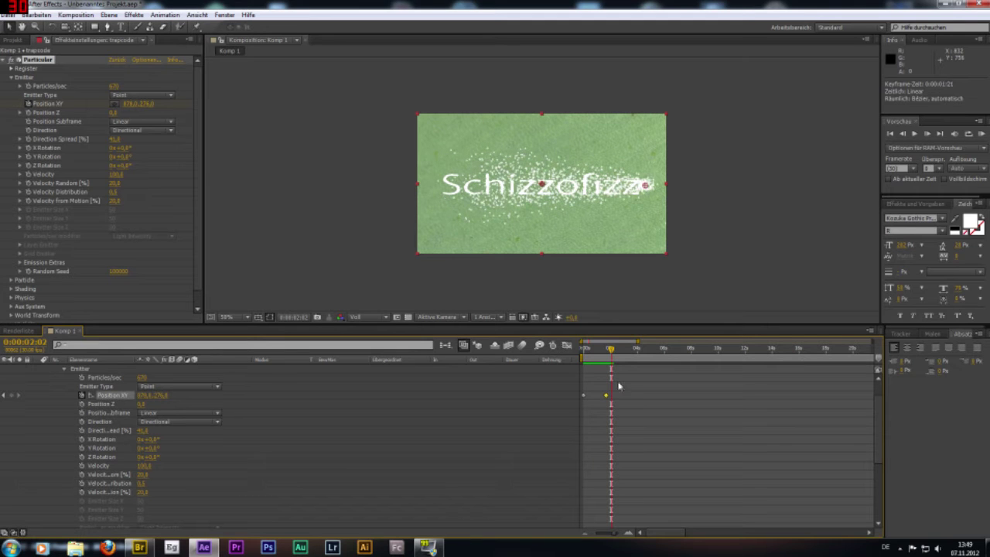
pyautogui.press('Home')
pyautogui.click(914, 134)
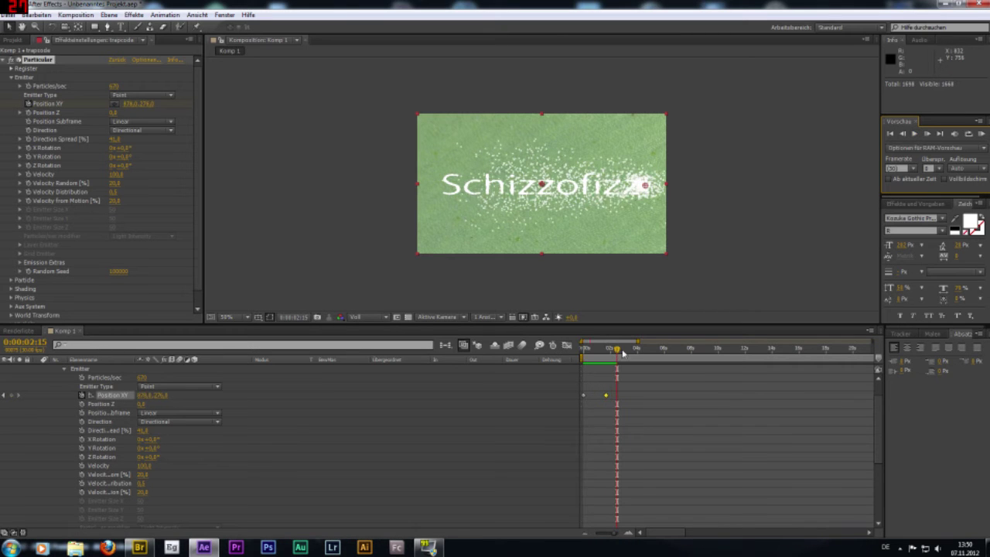
# Step: Drag the emitter past the comp's right edge near 3 s and preview the result
pyautogui.moveTo(644, 186); pyautogui.dragTo(716, 188)
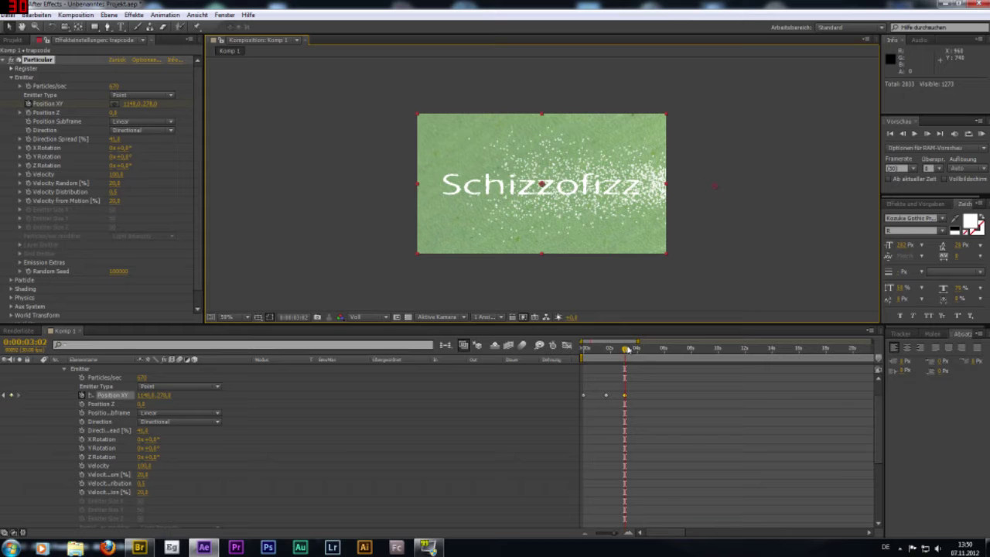
pyautogui.press('Home')
pyautogui.click(914, 134)
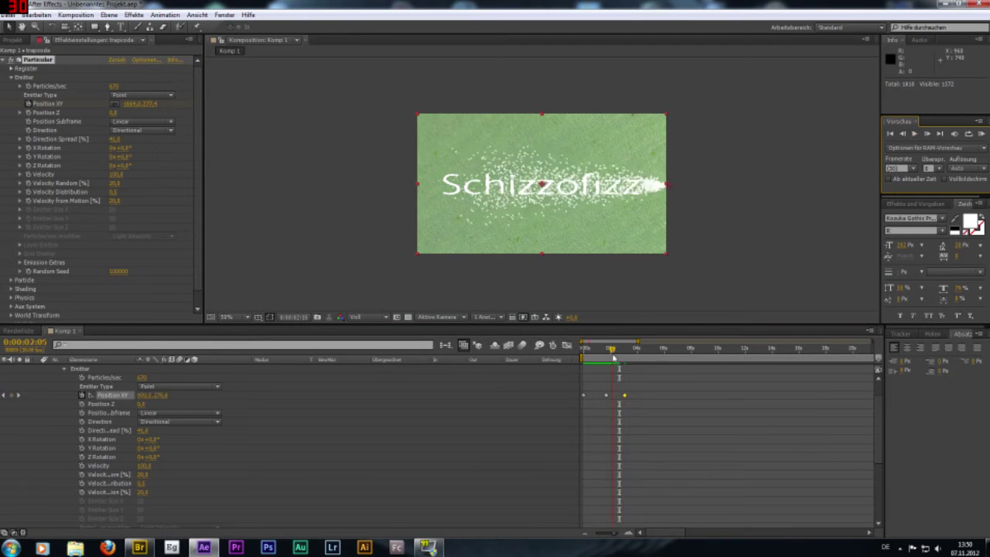
pyautogui.press('space')
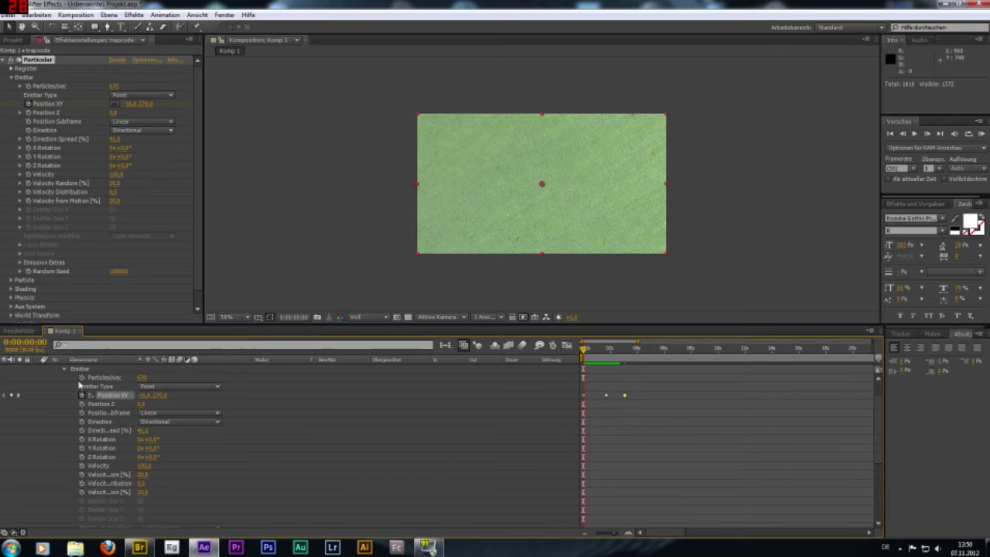
# Step: Keyframe Particles/sec from 1490 at 0:00 down to 0 near 1:22, then preview
pyautogui.click(82, 377)
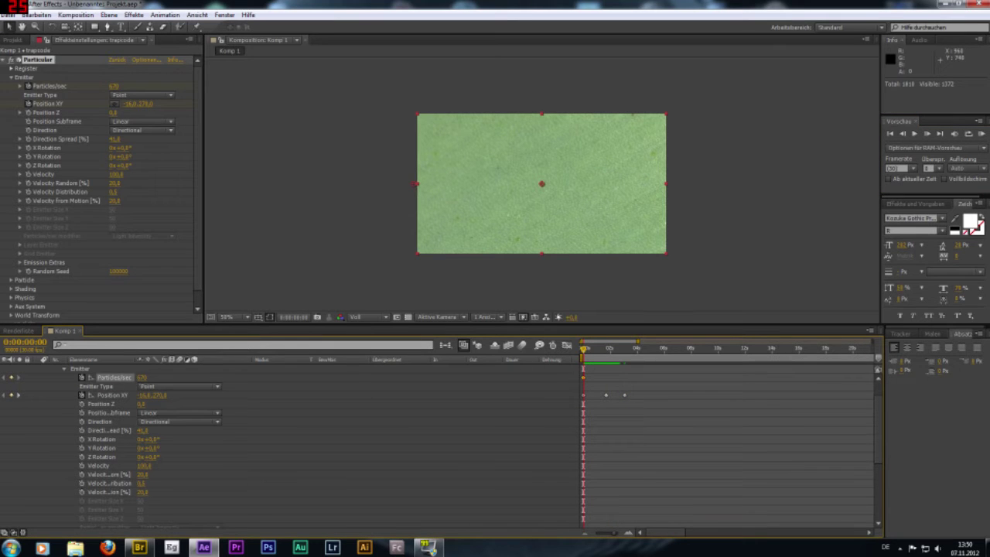
pyautogui.press('space')
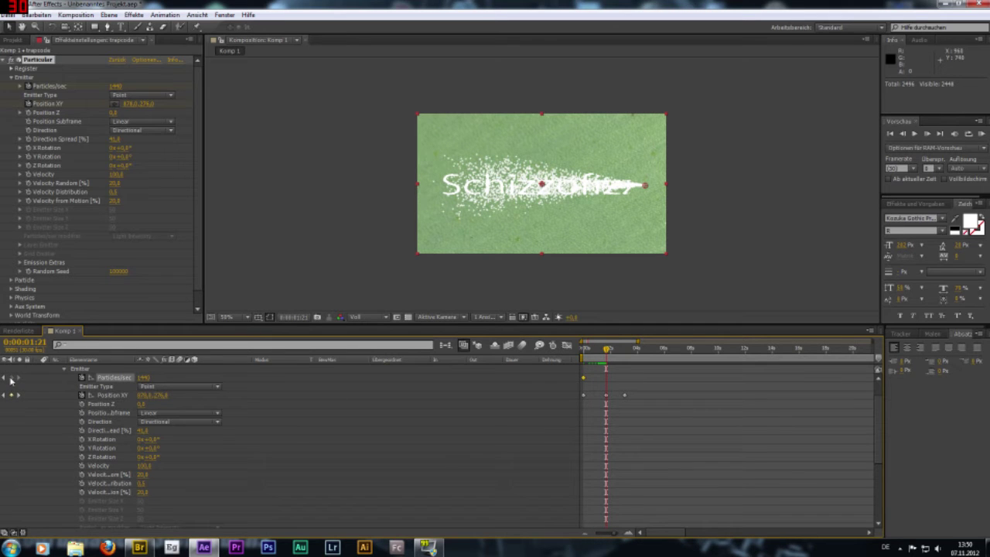
pyautogui.moveTo(606, 348); pyautogui.dragTo(608, 353)
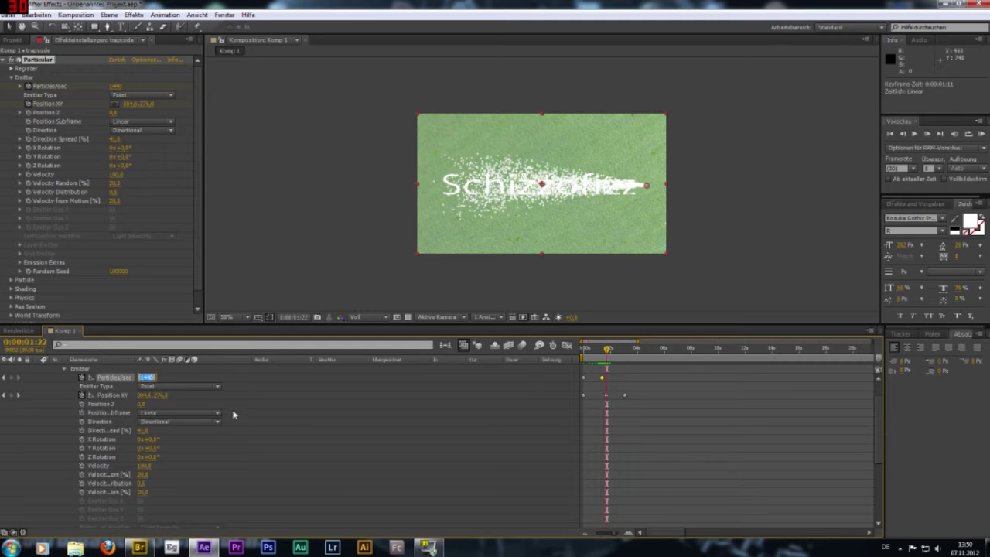
pyautogui.press('Return')
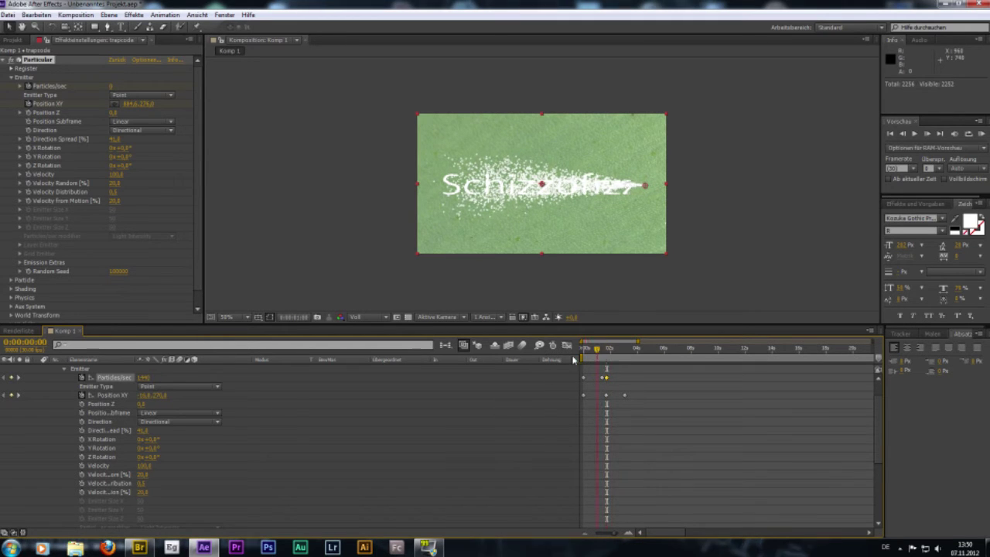
pyautogui.press('Home')
pyautogui.click(915, 134)
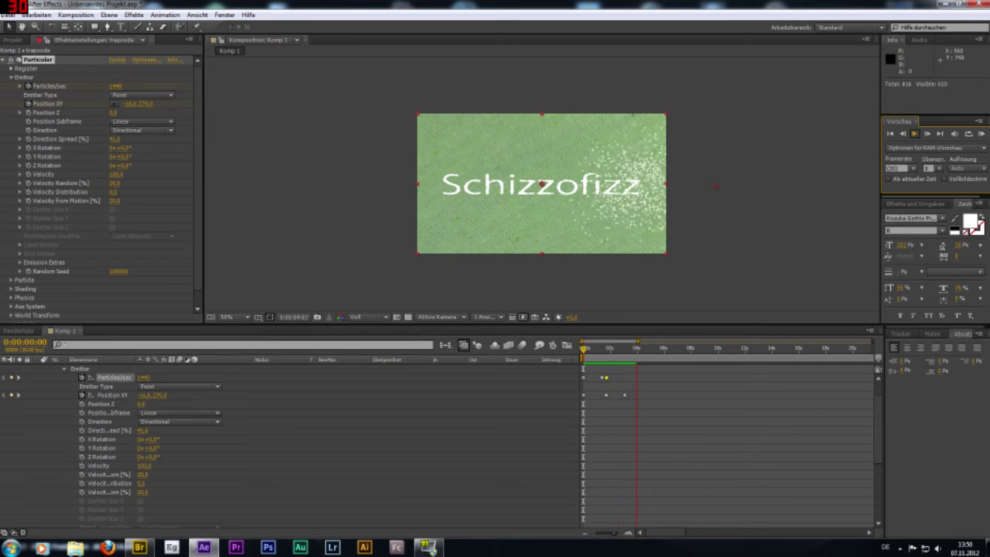
pyautogui.moveTo(633, 355); pyautogui.dragTo(605, 355)
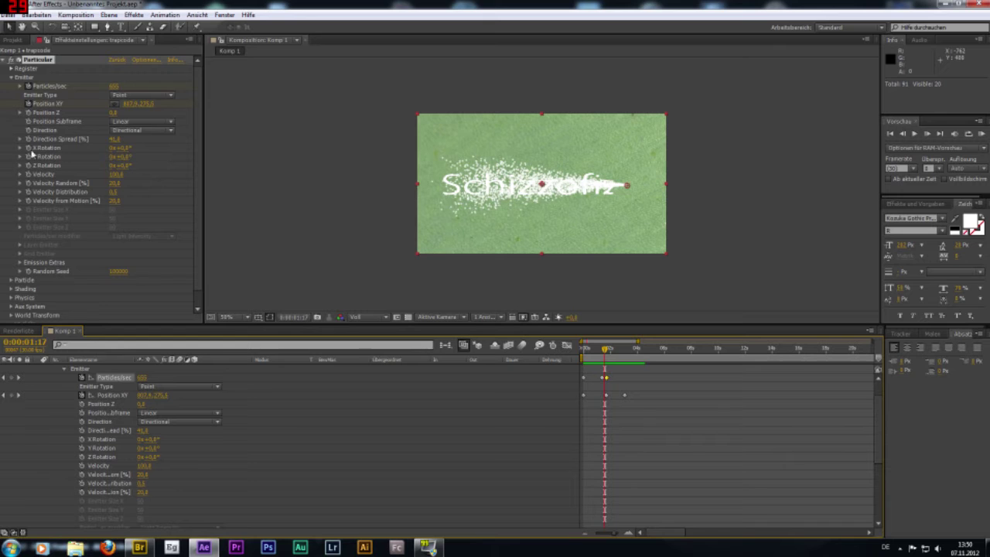
# Step: Apply the descending Size over Life preset, adjust particle Size, and scrub to check the shrinking
pyautogui.click(11, 77)
pyautogui.click(11, 86)
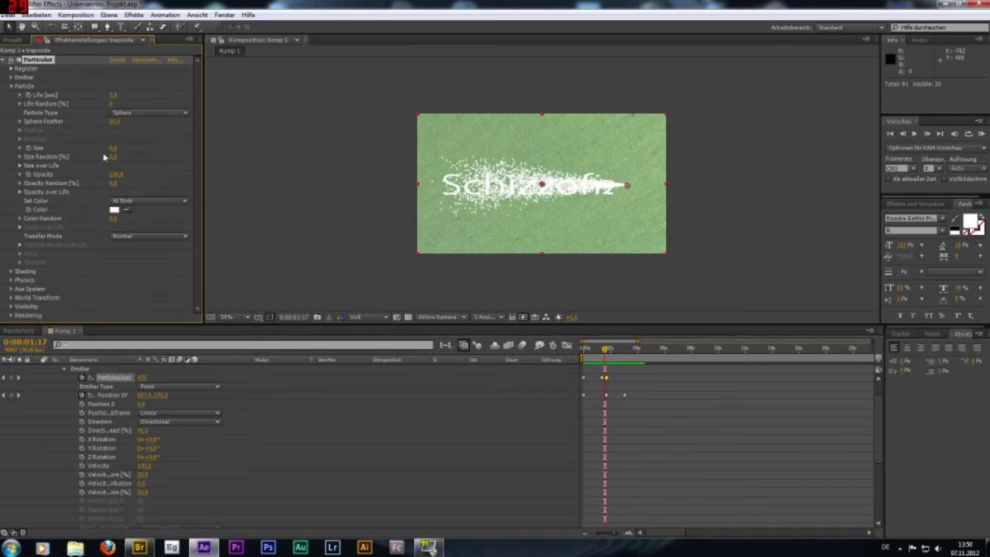
pyautogui.click(21, 165)
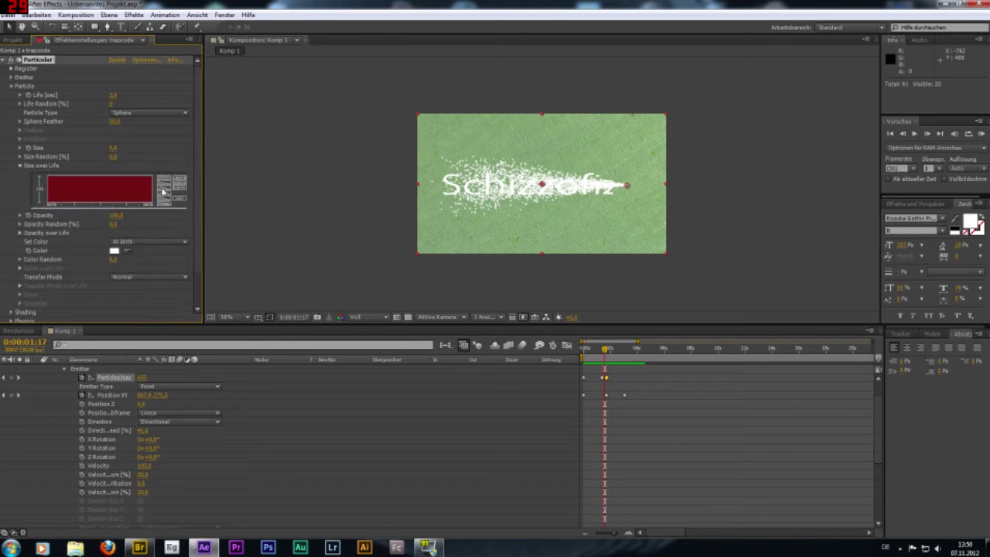
pyautogui.click(164, 185)
pyautogui.moveTo(623, 351); pyautogui.dragTo(604, 353)
pyautogui.moveTo(121, 152); pyautogui.dragTo(121, 152)
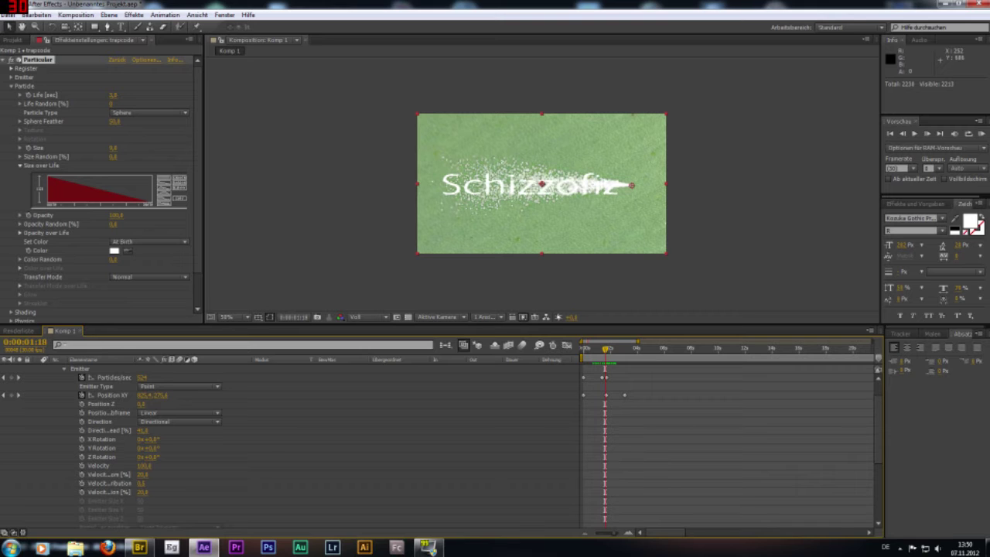
pyautogui.moveTo(601, 351)
pyautogui.mouseDown()
pyautogui.moveTo(593, 360)
pyautogui.moveTo(609, 361)
pyautogui.moveTo(592, 360)
pyautogui.mouseUp()
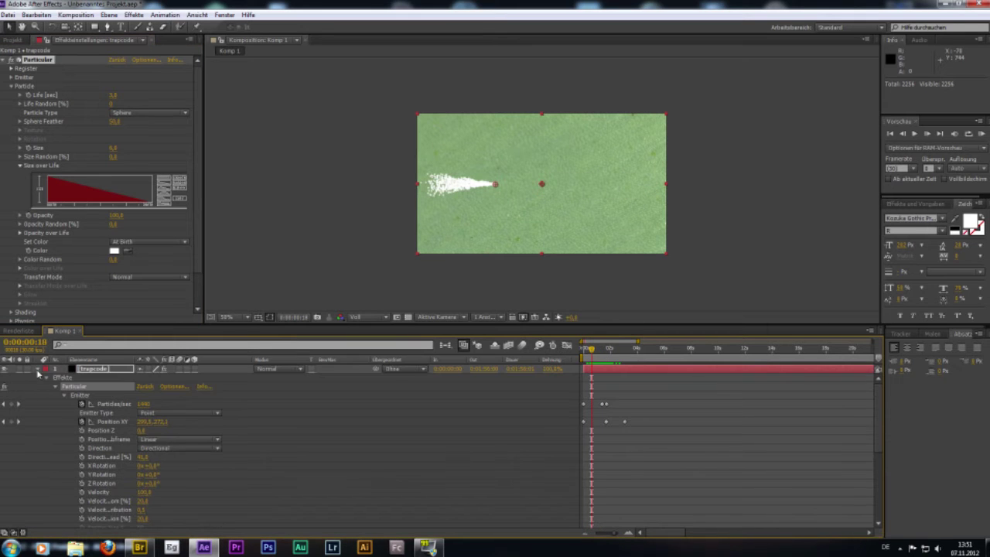
# Step: Create a point light named Emitter via Neu > Licht, then reselect the trapcode layer
pyautogui.press('u')
pyautogui.rightClick(113, 430)
pyautogui.moveTo(192, 317)
pyautogui.click(369, 353)
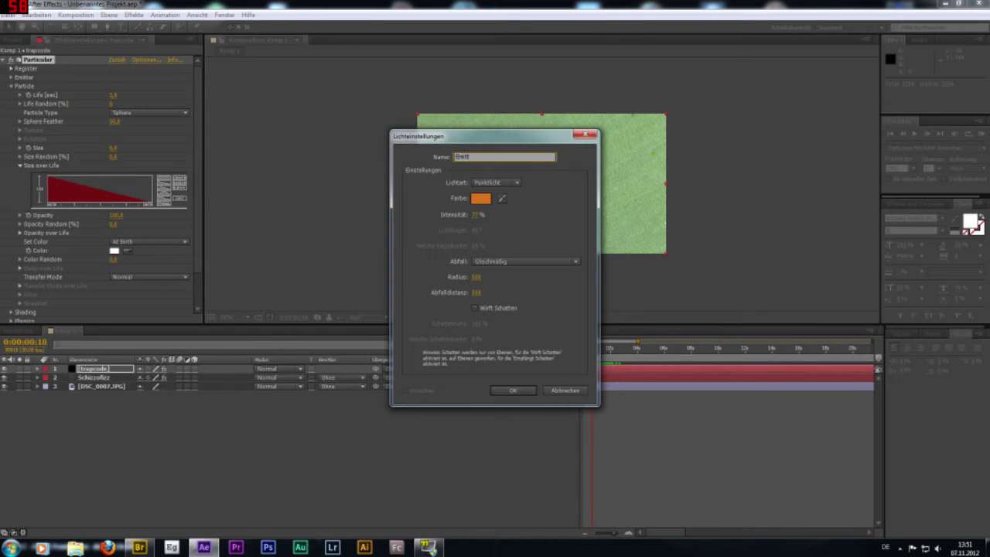
pyautogui.click(524, 391)
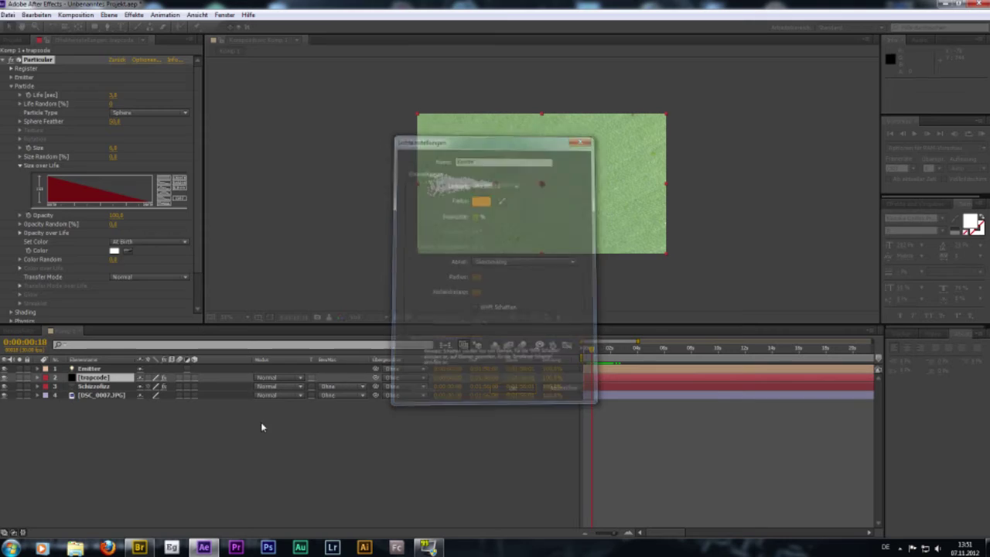
pyautogui.click(100, 378)
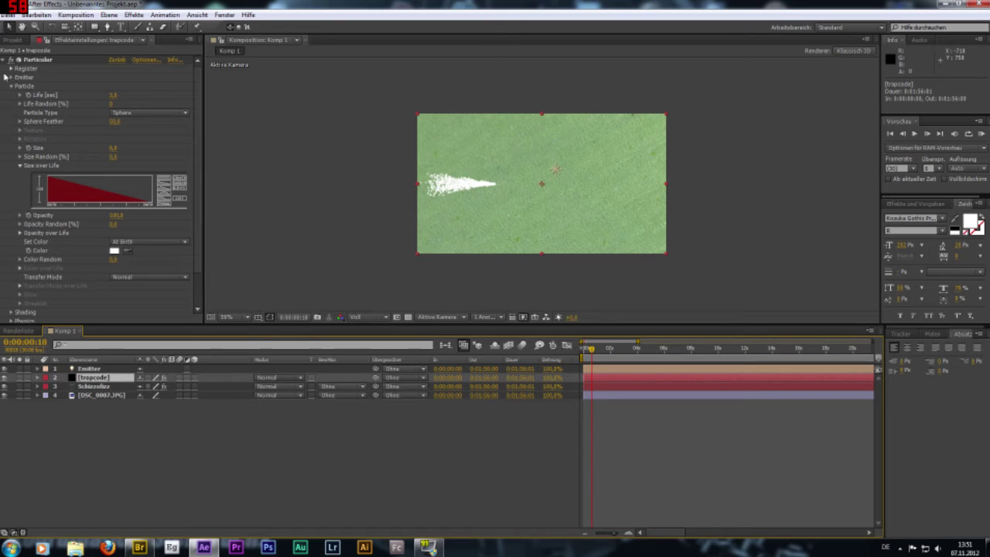
# Step: Set Particular's Emitter Type to Light(s) and place the Emitter light at the left edge
pyautogui.click(12, 77)
pyautogui.click(139, 95)
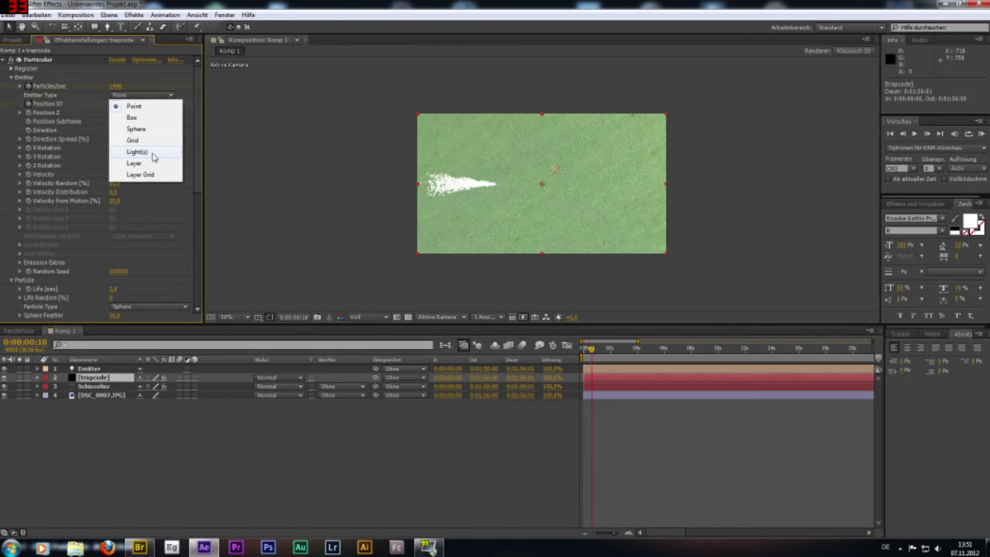
pyautogui.click(138, 152)
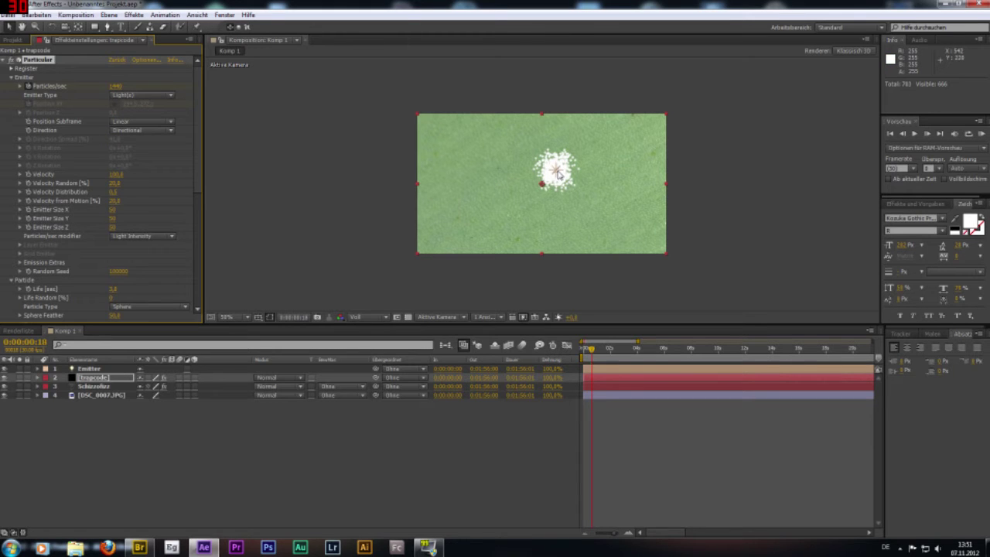
pyautogui.moveTo(557, 174); pyautogui.dragTo(414, 182)
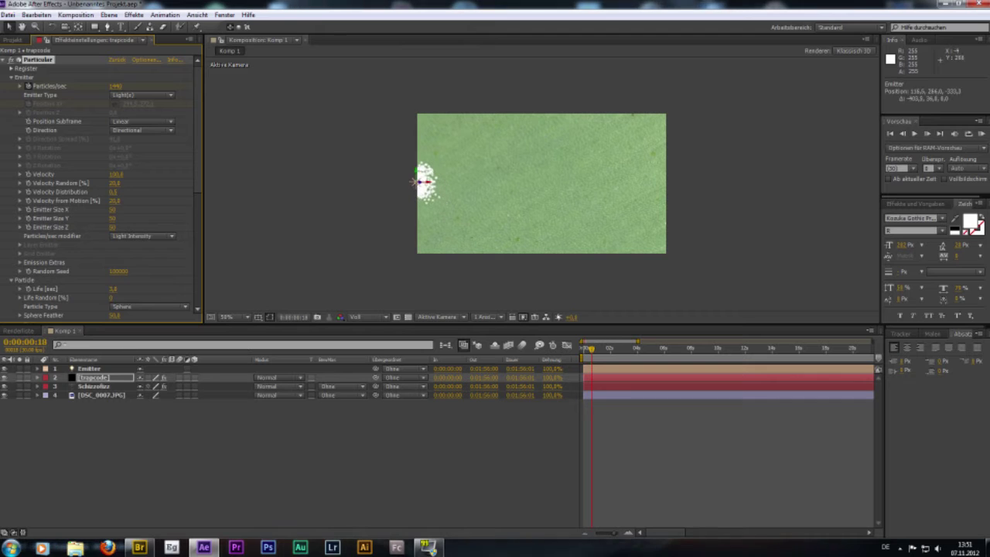
pyautogui.click(417, 180)
pyautogui.moveTo(590, 350)
pyautogui.mouseDown()
pyautogui.moveTo(594, 361)
pyautogui.moveTo(583, 363)
pyautogui.mouseUp()
# Step: Show the Emitter light's Position and drag it to the comp's right side, then preview
pyautogui.press('KP_0')
pyautogui.click(38, 369)
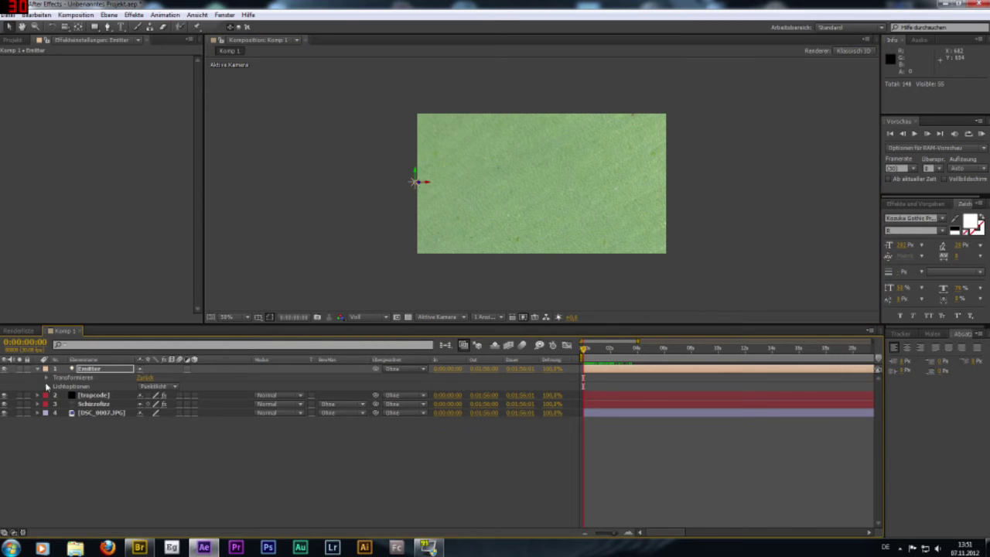
pyautogui.press('p')
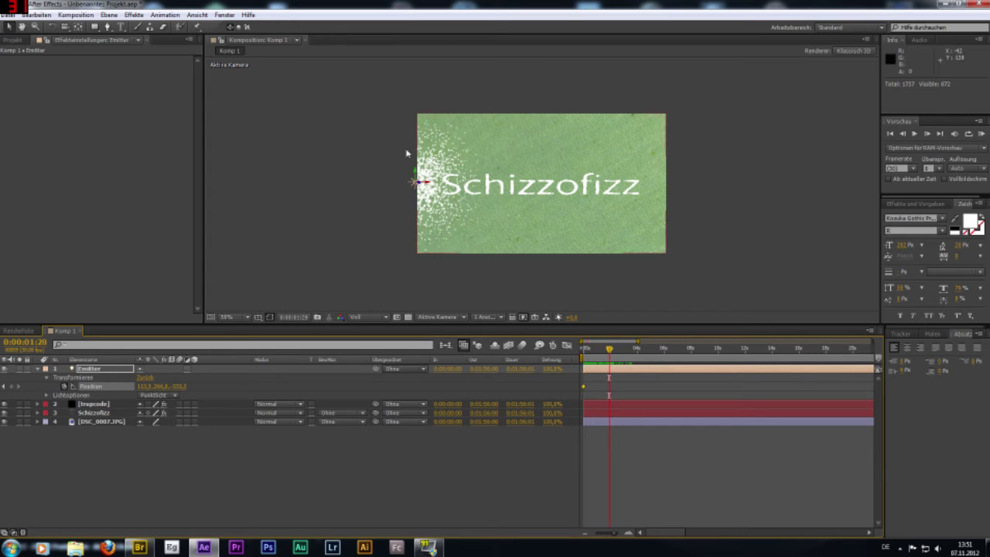
pyautogui.moveTo(418, 183); pyautogui.dragTo(656, 183)
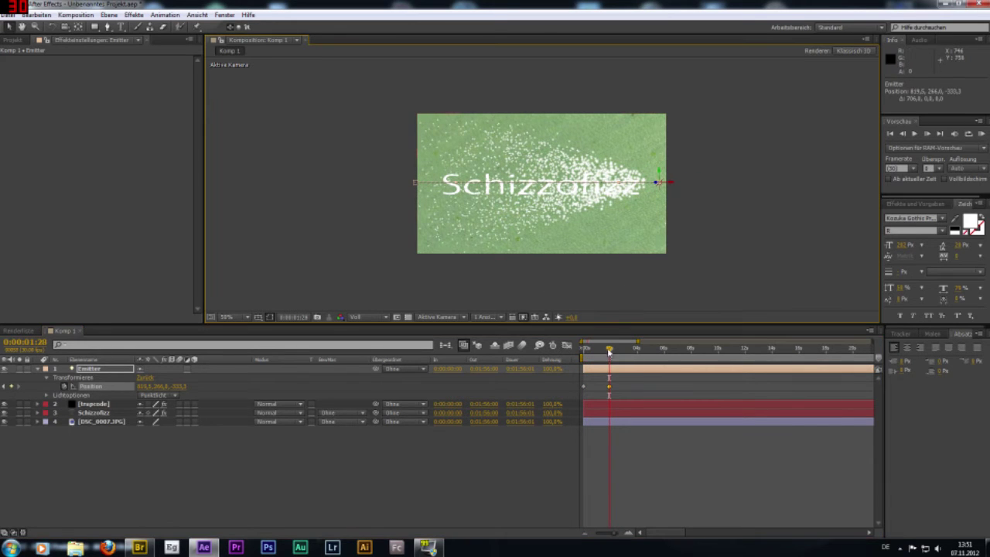
pyautogui.click(976, 139)
pyautogui.click(919, 134)
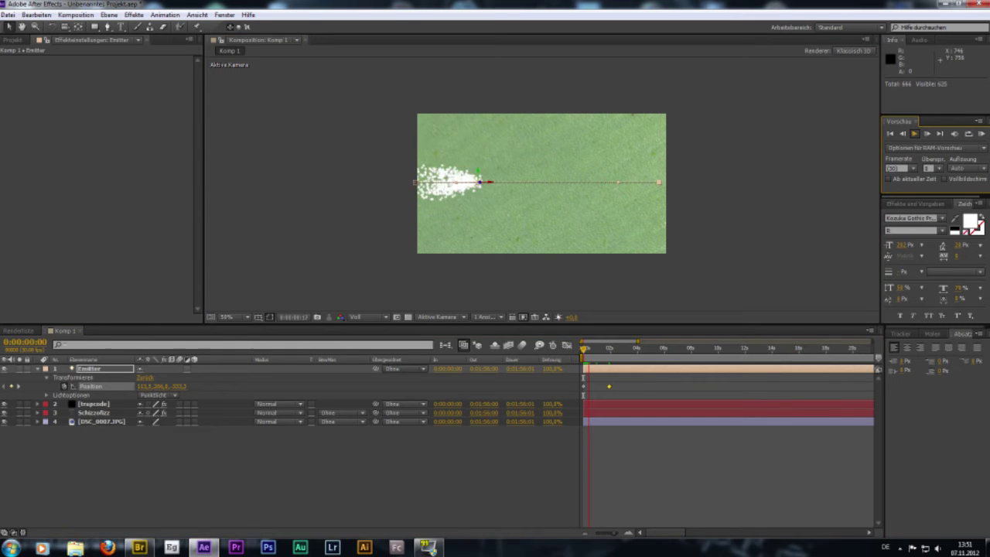
# Step: At a later time, drag the emitter further right past the Schizzofizz text
pyautogui.moveTo(603, 349)
pyautogui.mouseDown()
pyautogui.moveTo(634, 349)
pyautogui.moveTo(623, 354)
pyautogui.mouseUp()
pyautogui.moveTo(656, 183); pyautogui.dragTo(723, 182)
pyautogui.moveTo(625, 353); pyautogui.dragTo(608, 357)
# Step: Set the trapcode layer's Particular Shading to On and scrub to check the lit particles
pyautogui.click(92, 403)
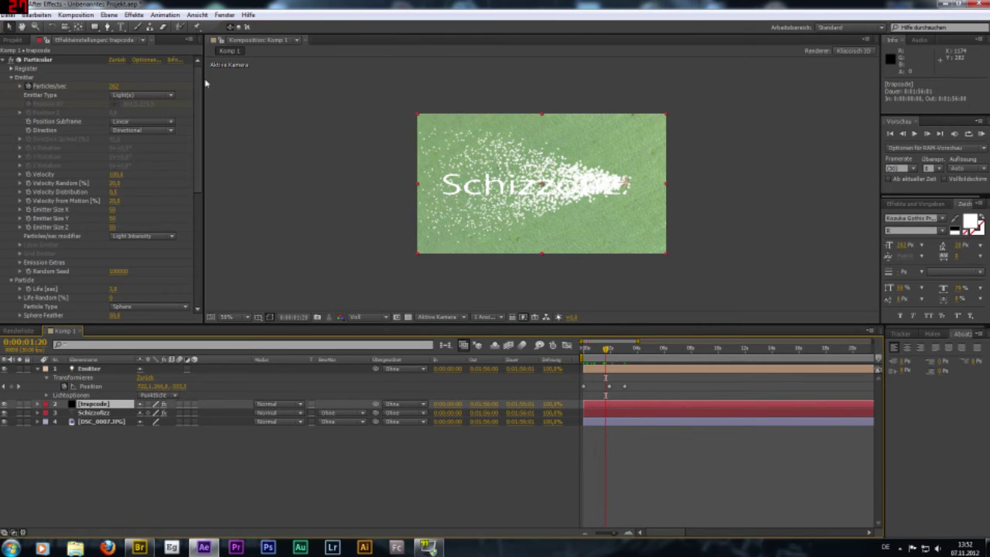
pyautogui.scroll(-5, 189, 165)
pyautogui.scroll(-5, 188, 166)
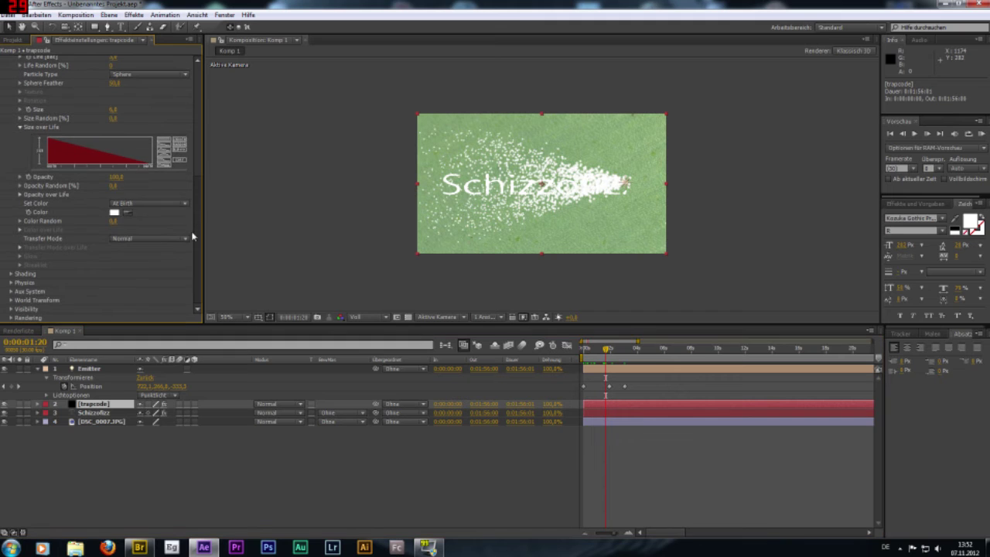
pyautogui.click(25, 274)
pyautogui.scroll(-3, 46, 255)
pyautogui.click(133, 221)
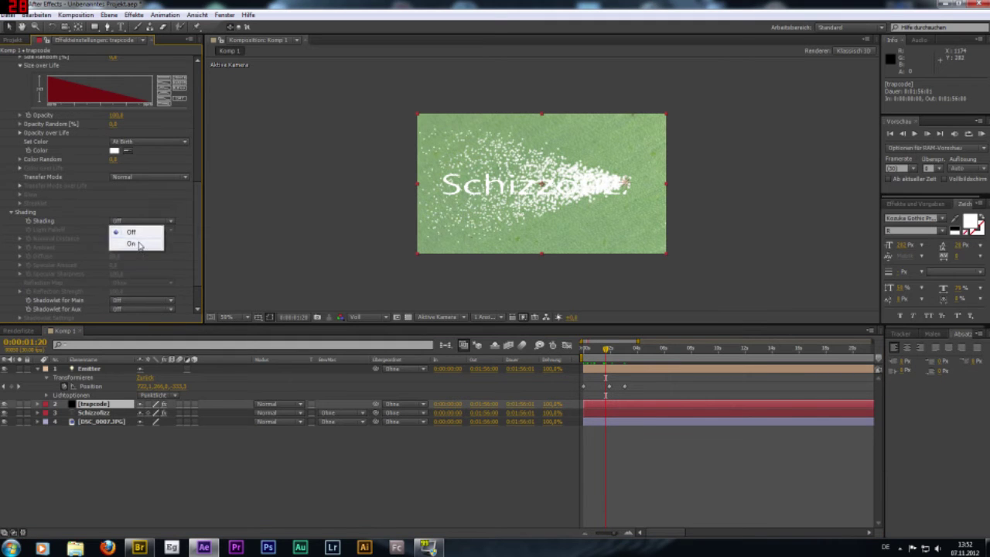
pyautogui.click(131, 244)
pyautogui.moveTo(607, 352); pyautogui.dragTo(613, 364)
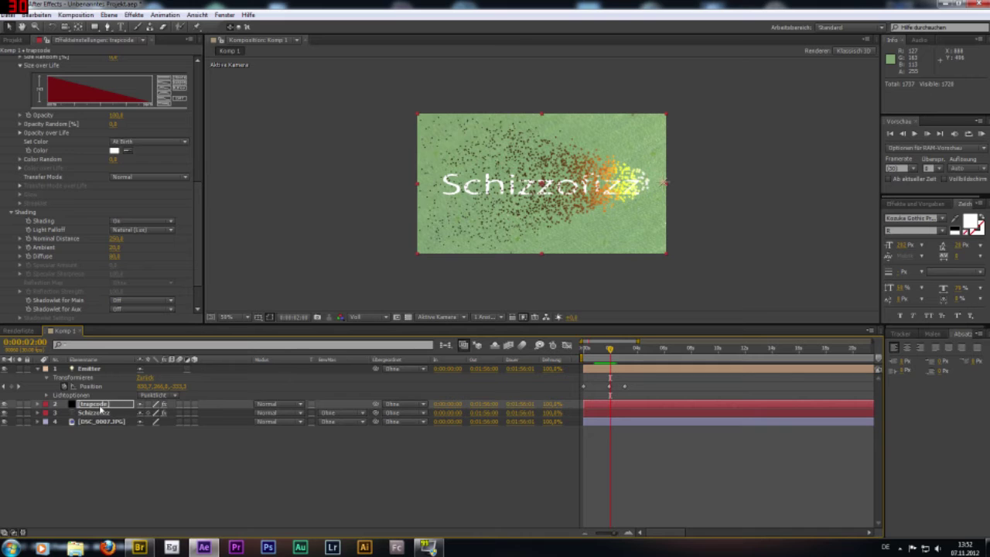
# Step: Apply Effekte > Trapcode > Starglow to the trapcode particle layer
pyautogui.press('Return')
pyautogui.click(135, 15)
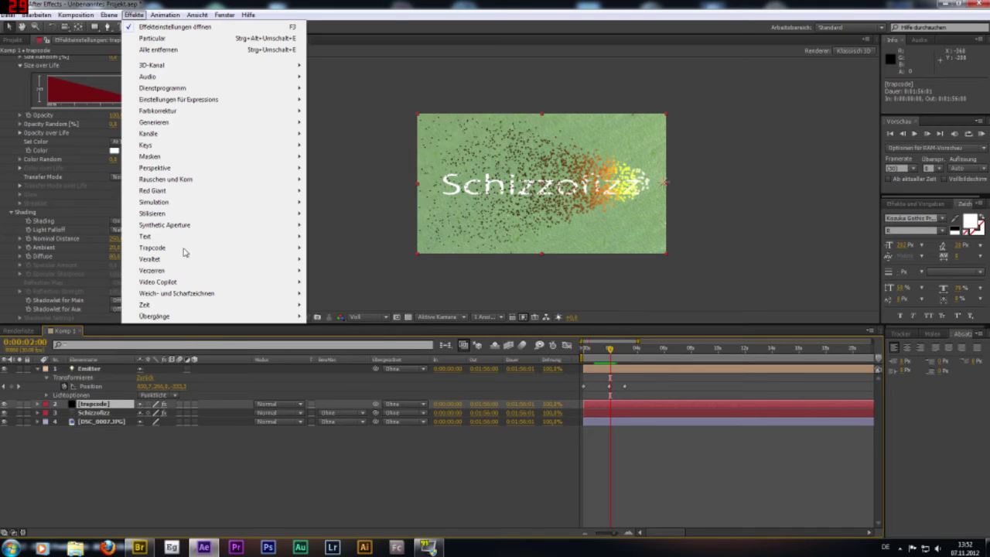
pyautogui.moveTo(184, 249)
pyautogui.click(333, 339)
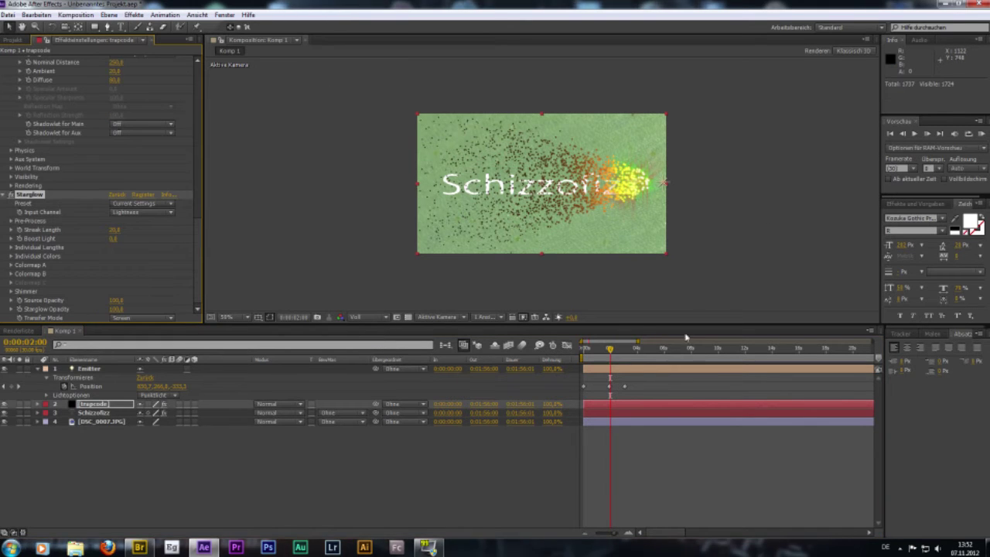
# Step: Scrub and preview the timeline to inspect the glowing particle stream
pyautogui.moveTo(610, 349); pyautogui.dragTo(595, 365)
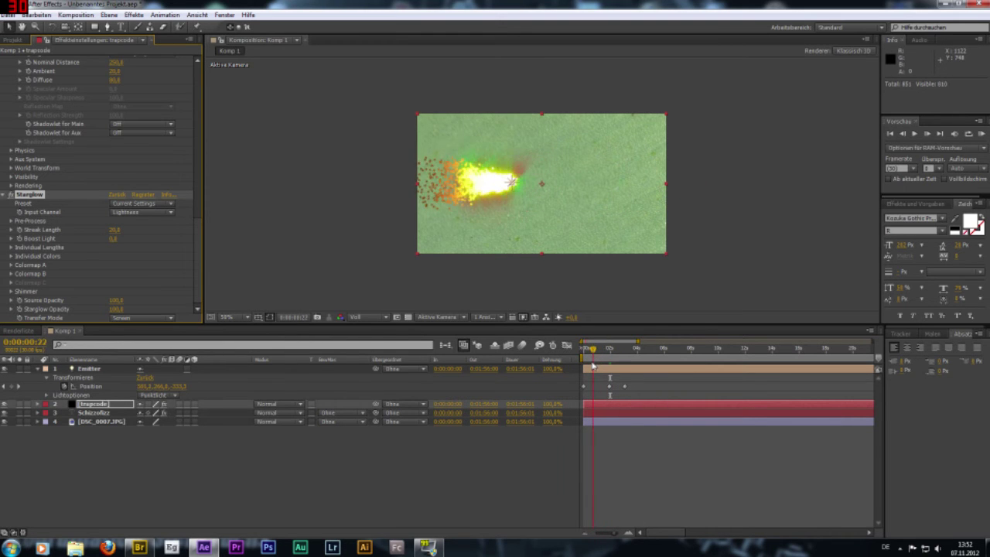
pyautogui.moveTo(593, 365); pyautogui.dragTo(598, 362)
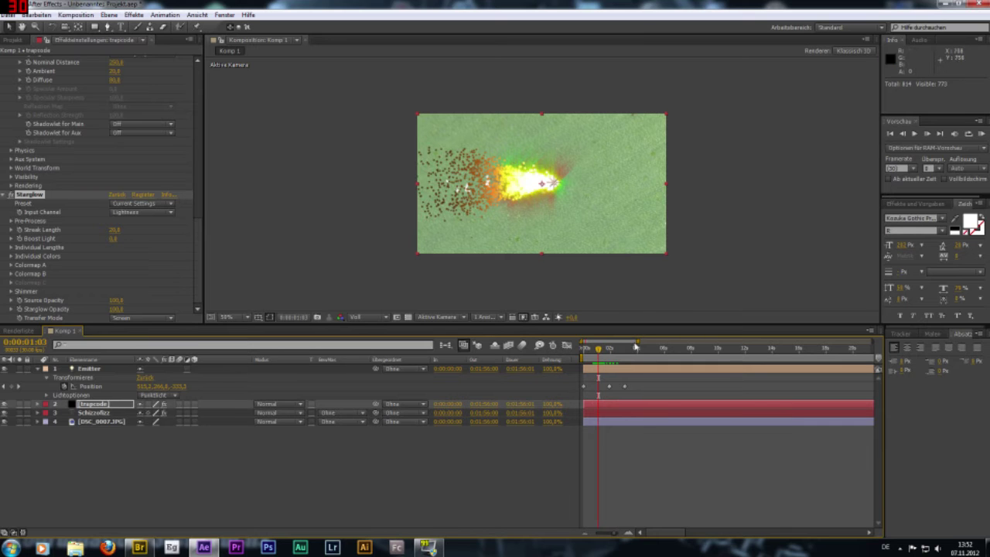
pyautogui.moveTo(600, 352)
pyautogui.mouseDown()
pyautogui.moveTo(606, 361)
pyautogui.moveTo(589, 363)
pyautogui.mouseUp()
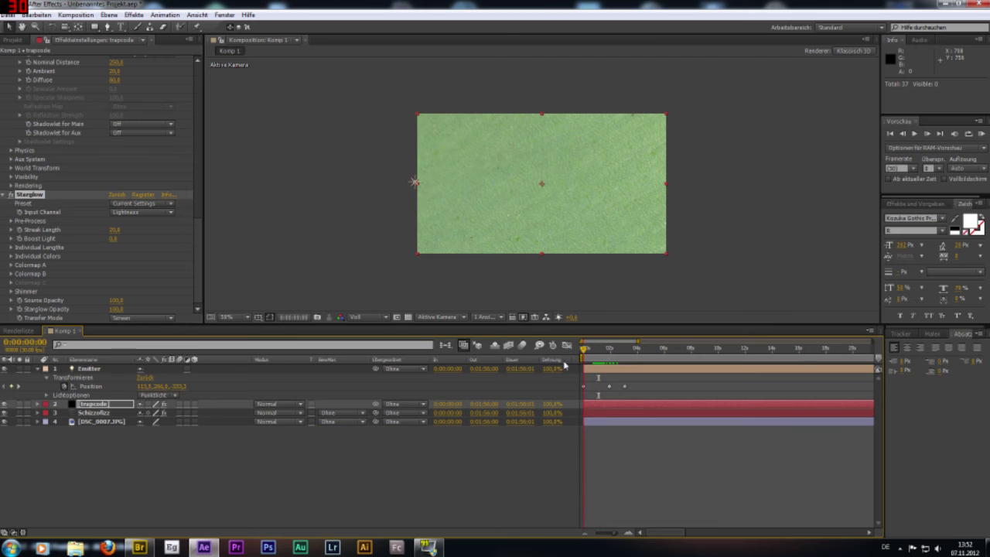
pyautogui.click(913, 134)
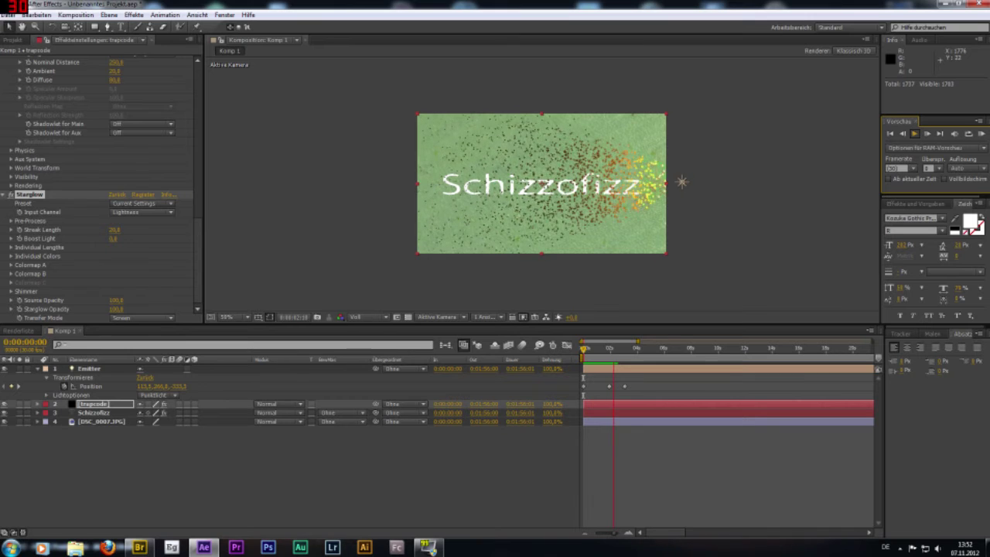
pyautogui.moveTo(612, 357); pyautogui.dragTo(599, 363)
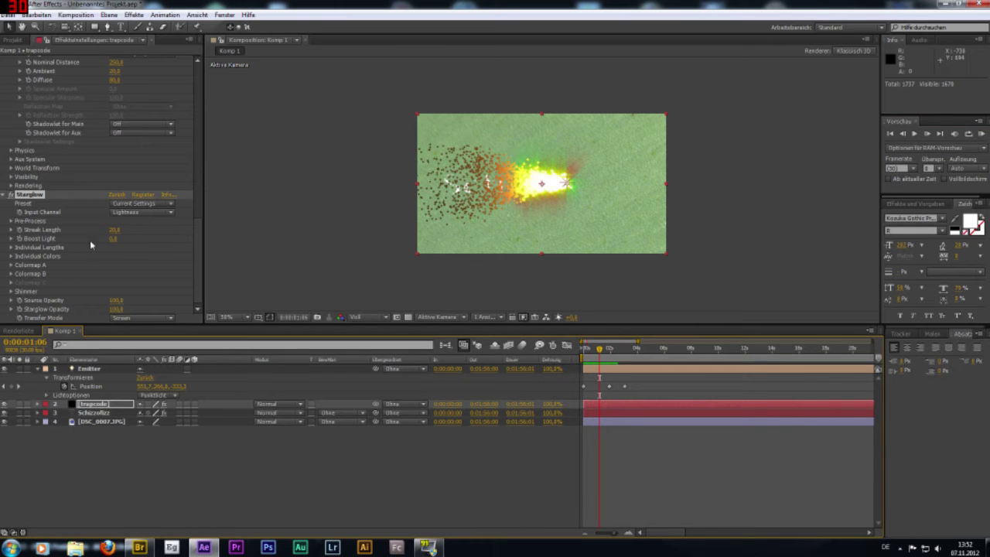
# Step: Expand Particular's Physics > Air > Turbulence Field settings
pyautogui.scroll(5, 77, 180)
pyautogui.scroll(5, 85, 205)
pyautogui.scroll(1, 93, 228)
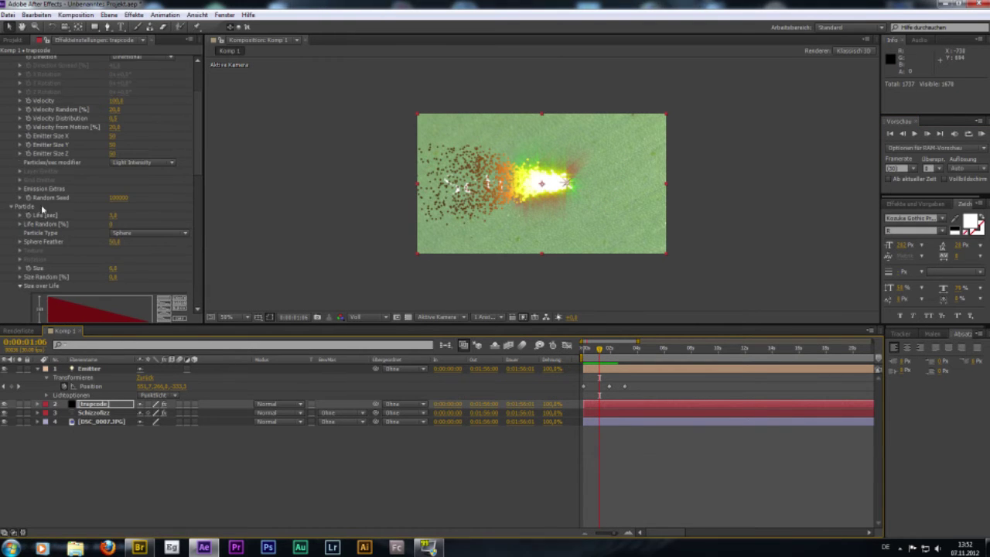
pyautogui.scroll(-5, 96, 236)
pyautogui.scroll(-5, 91, 238)
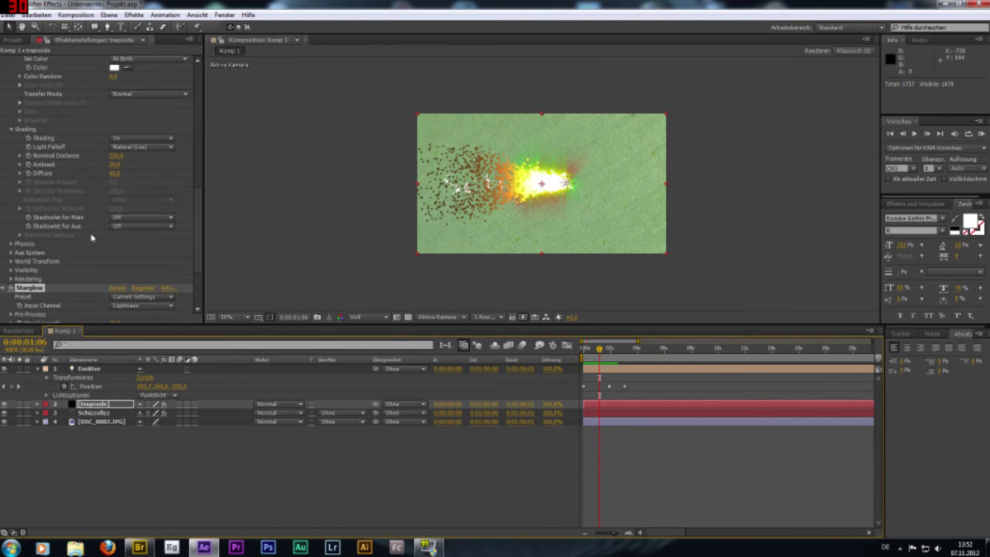
pyautogui.click(11, 245)
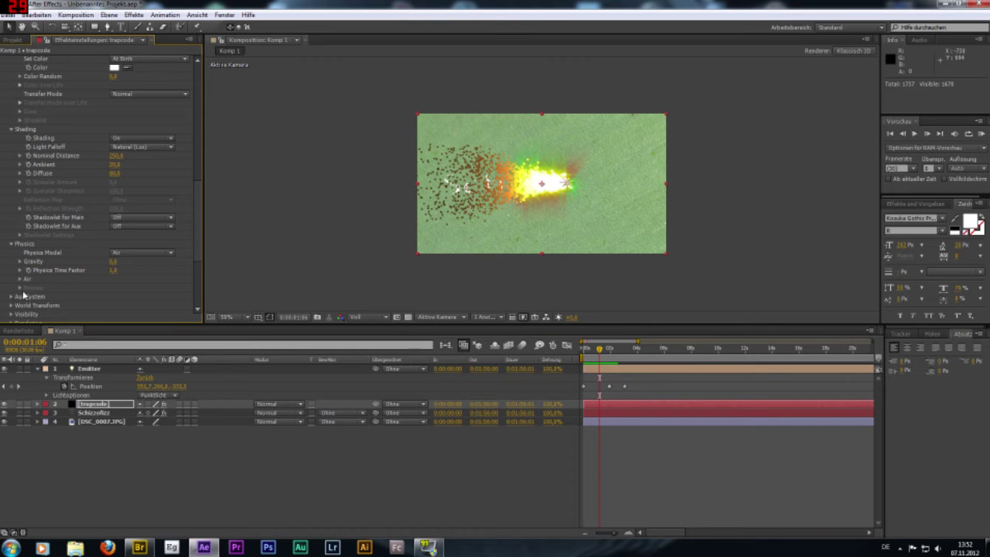
pyautogui.click(19, 280)
pyautogui.scroll(-2, 92, 306)
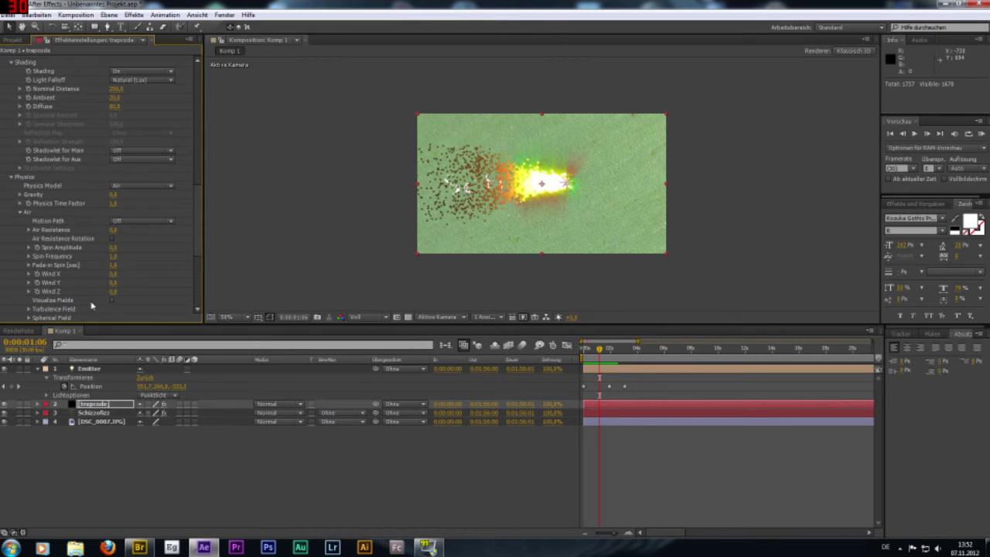
pyautogui.scroll(-1, 84, 287)
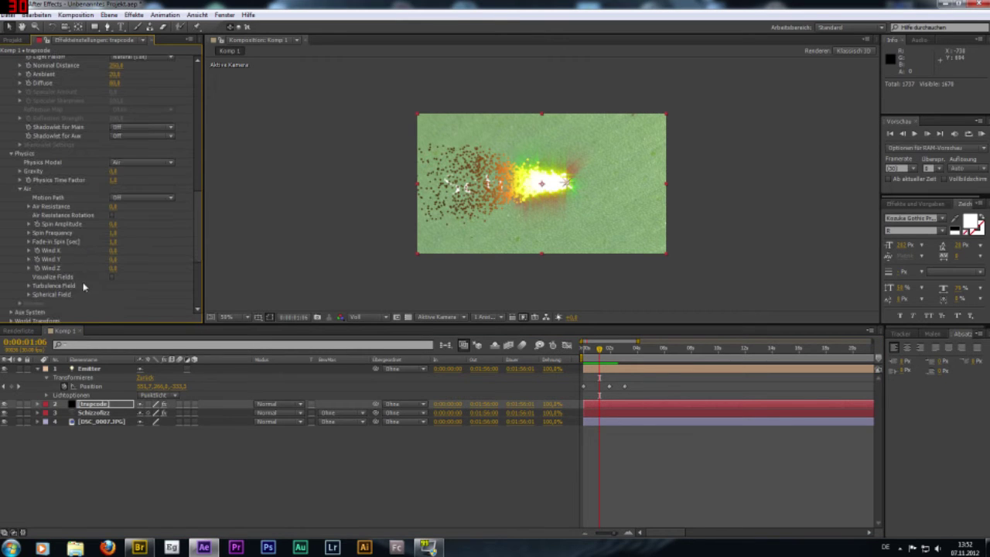
pyautogui.click(29, 286)
pyautogui.scroll(-4, 129, 283)
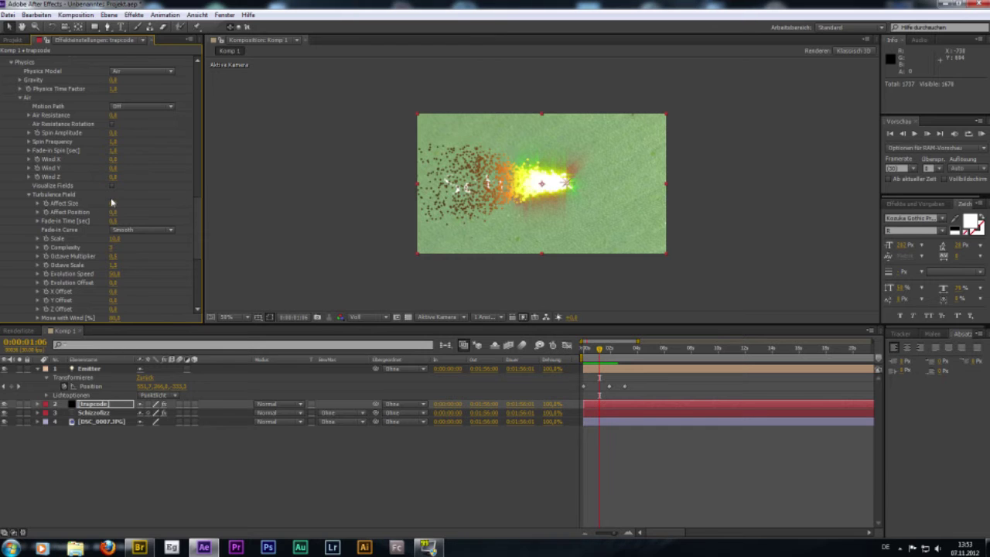
# Step: Raise Turbulence Affect Position to about 263,8 and Affect Size to about 10
pyautogui.moveTo(113, 212); pyautogui.dragTo(147, 211)
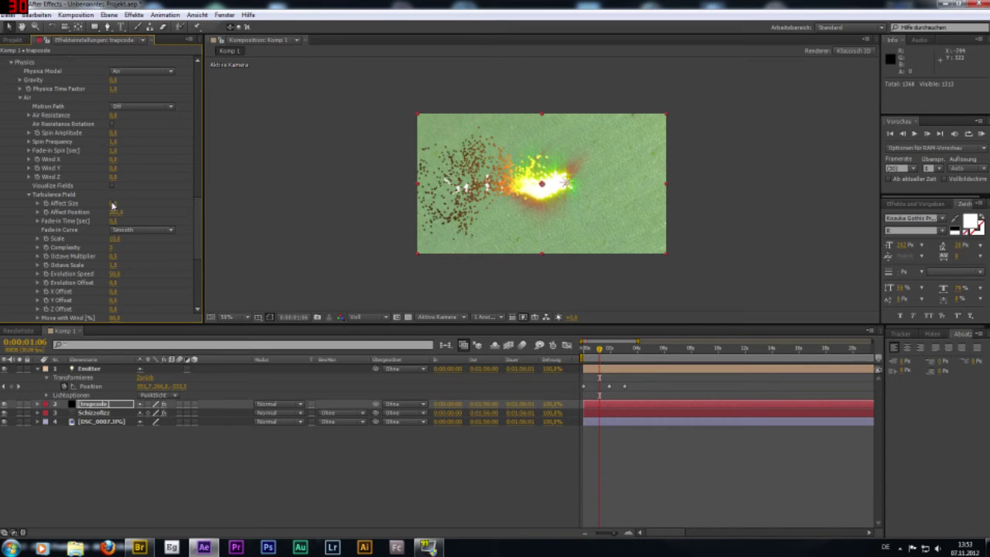
pyautogui.moveTo(113, 203); pyautogui.dragTo(128, 203)
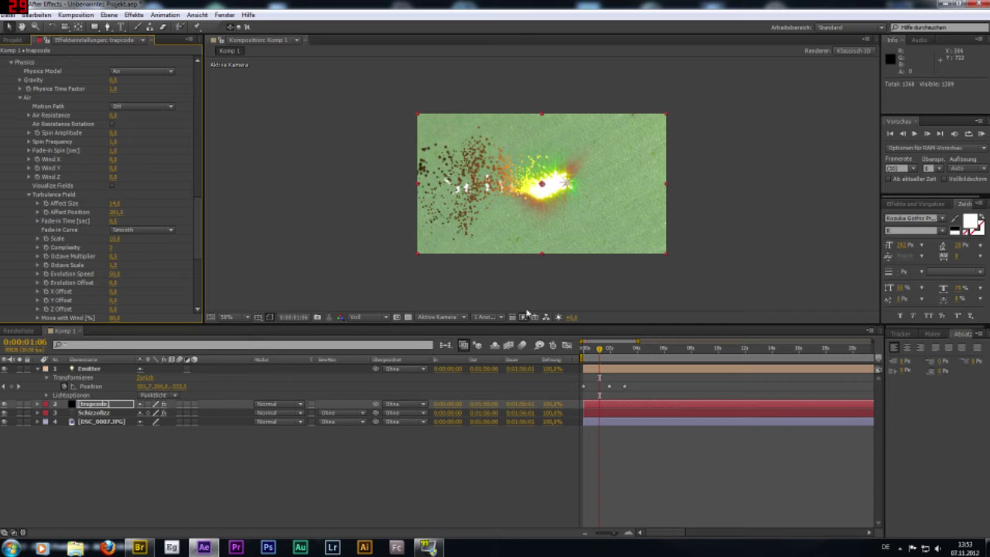
pyautogui.moveTo(597, 349); pyautogui.dragTo(584, 350)
# Step: Preview the turbulent particle animation, stop it, and select the Schizzofizz text layer
pyautogui.click(915, 133)
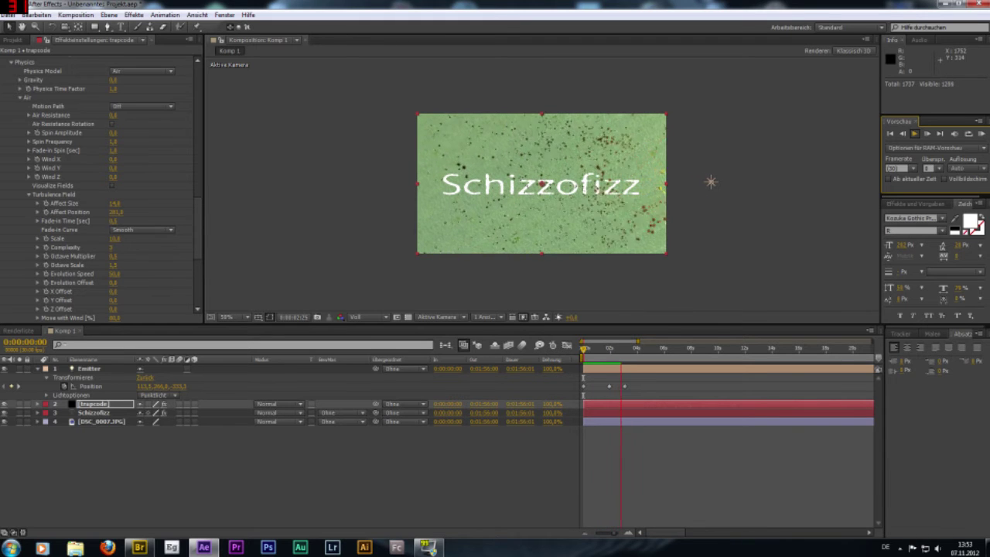
pyautogui.press('space')
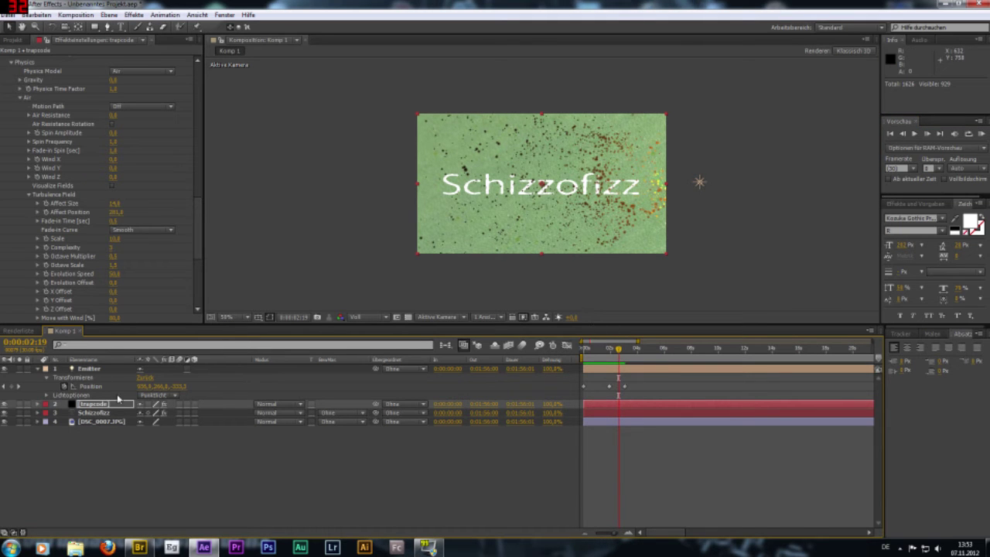
pyautogui.click(94, 412)
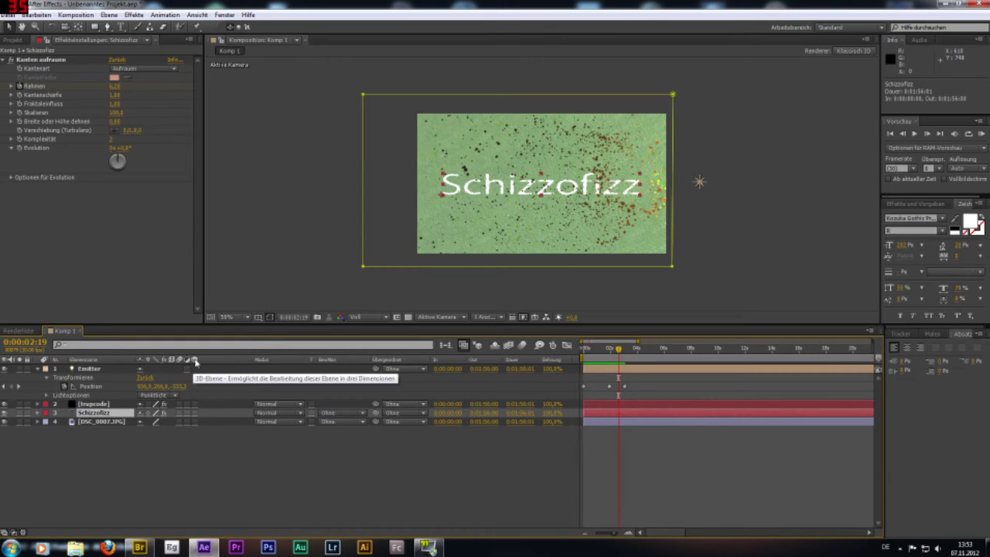
# Step: Make the Schizzofizz text layer 3D and return to frame 0:00:01:20
pyautogui.click(195, 413)
pyautogui.moveTo(635, 350); pyautogui.dragTo(606, 355)
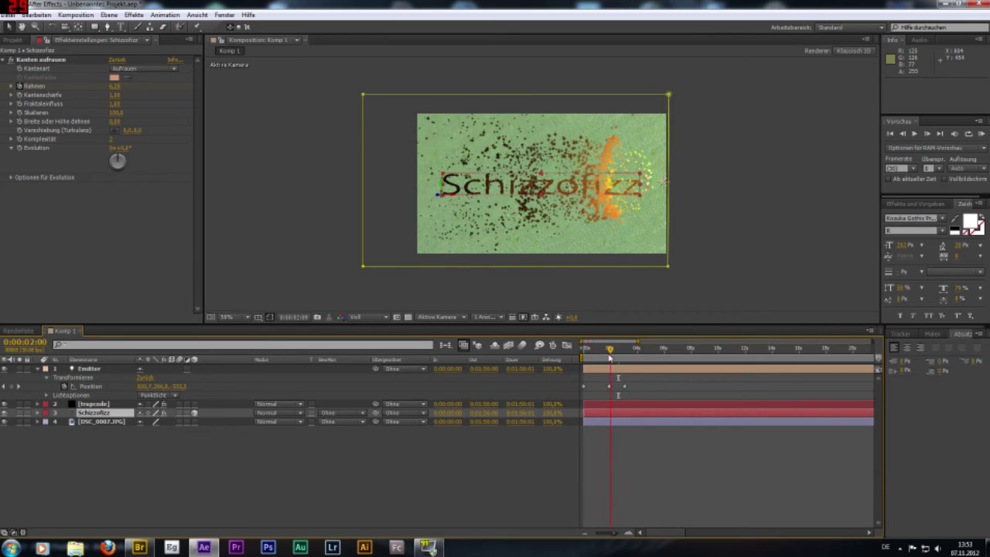
pyautogui.moveTo(605, 355); pyautogui.dragTo(605, 355)
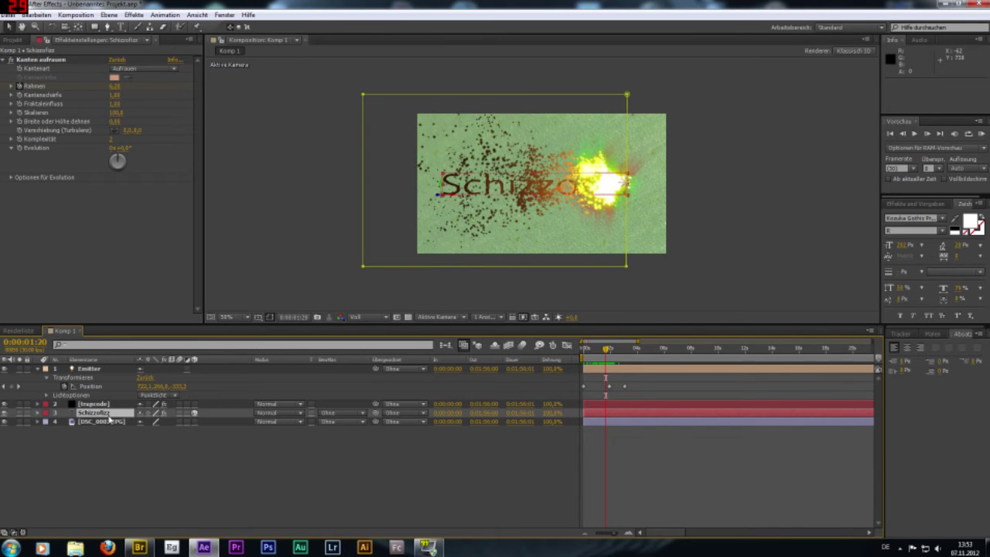
# Step: Apply Trapcode Starglow to Schizzofizz with the Red preset and scrub to view the glow
pyautogui.click(134, 14)
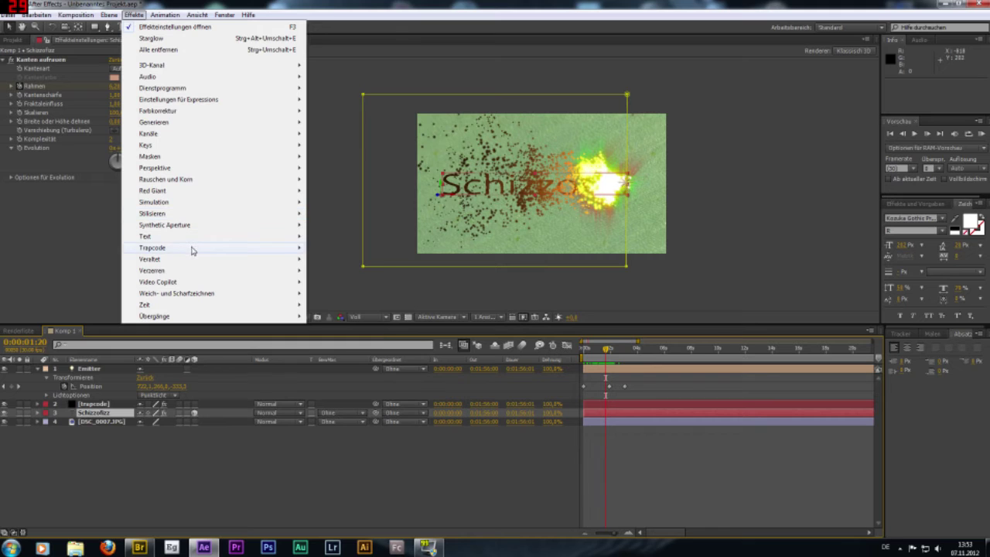
pyautogui.moveTo(285, 248)
pyautogui.click(332, 338)
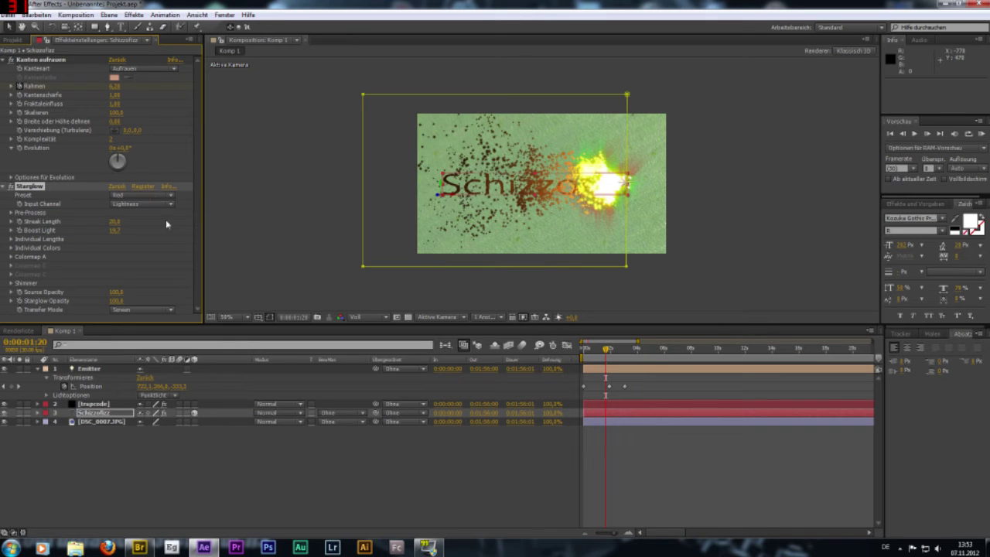
pyautogui.click(133, 200)
pyautogui.click(155, 196)
pyautogui.moveTo(607, 352)
pyautogui.mouseDown()
pyautogui.moveTo(617, 353)
pyautogui.moveTo(607, 357)
pyautogui.mouseUp()
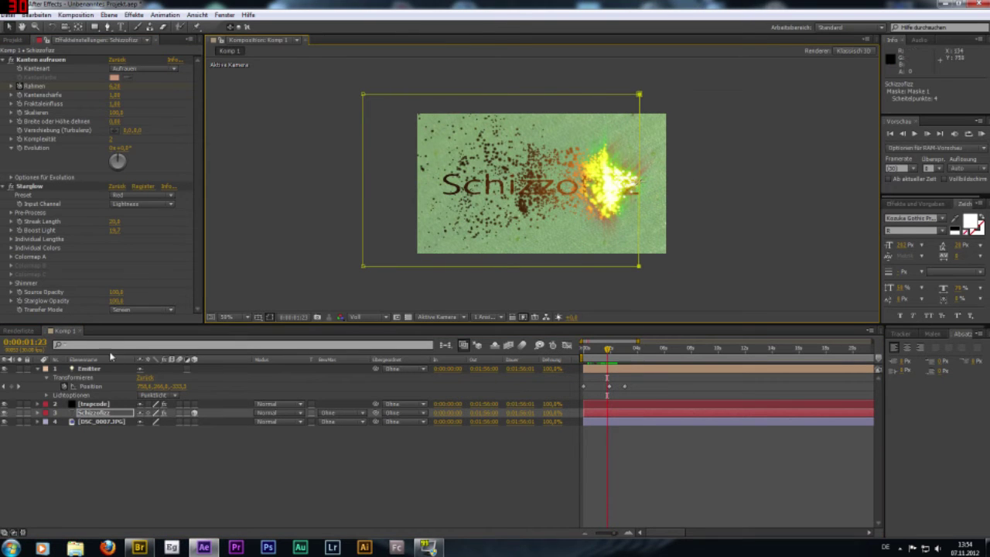
# Step: Slide the Emitter light further left along its motion path
pyautogui.click(88, 368)
pyautogui.moveTo(635, 181); pyautogui.dragTo(623, 182)
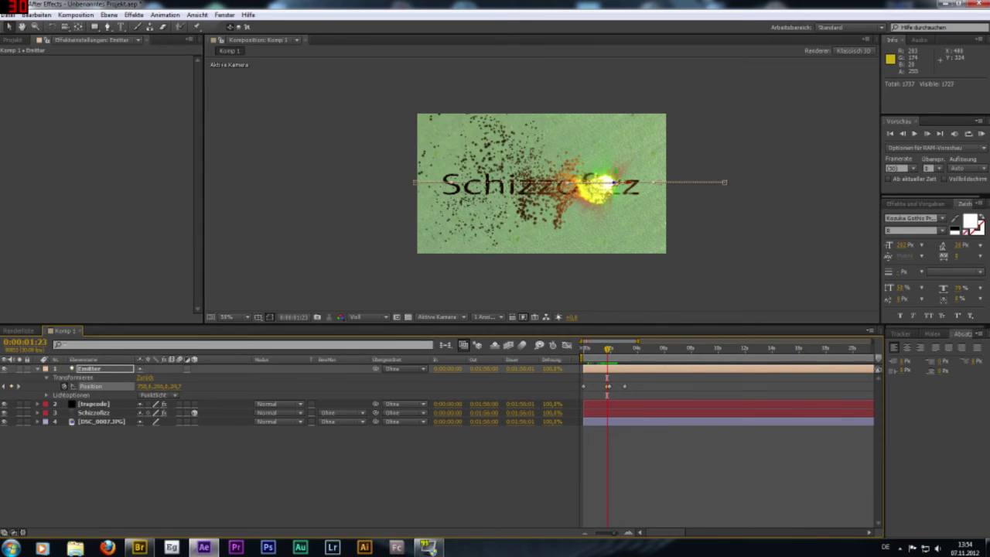
pyautogui.moveTo(624, 183); pyautogui.dragTo(619, 183)
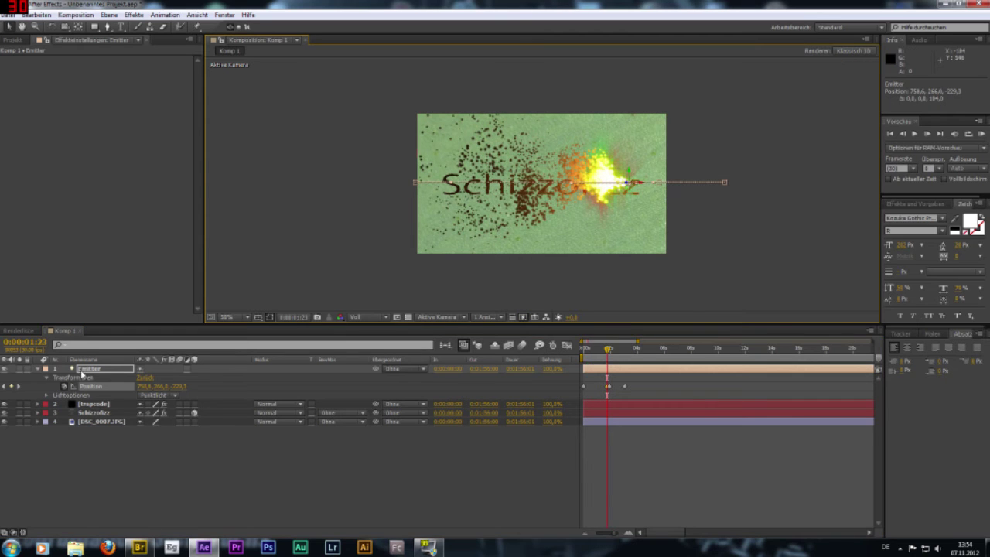
# Step: Confirm the Emitter name and raise its Light Options Intensity to about 213%
pyautogui.press('Return')
pyautogui.click(46, 395)
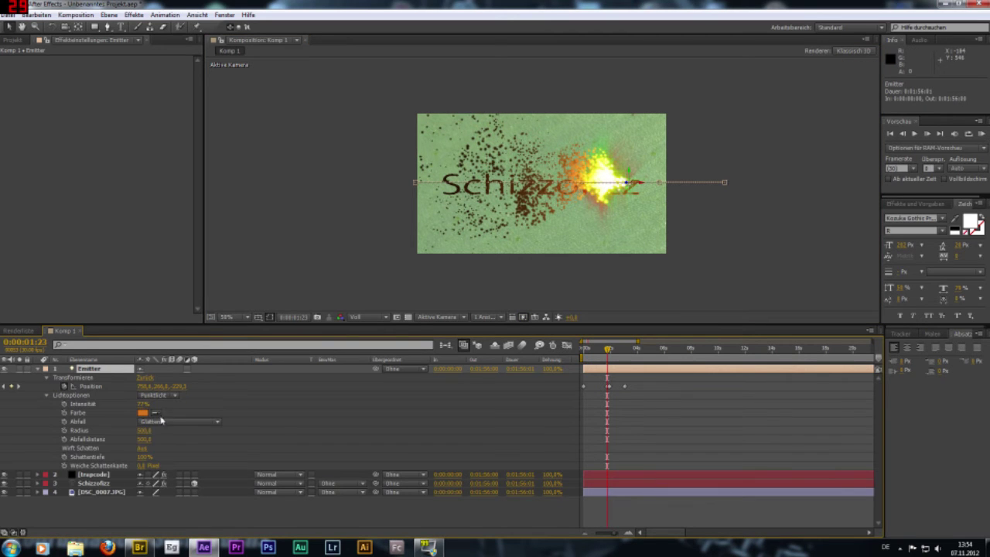
pyautogui.moveTo(143, 404); pyautogui.dragTo(185, 404)
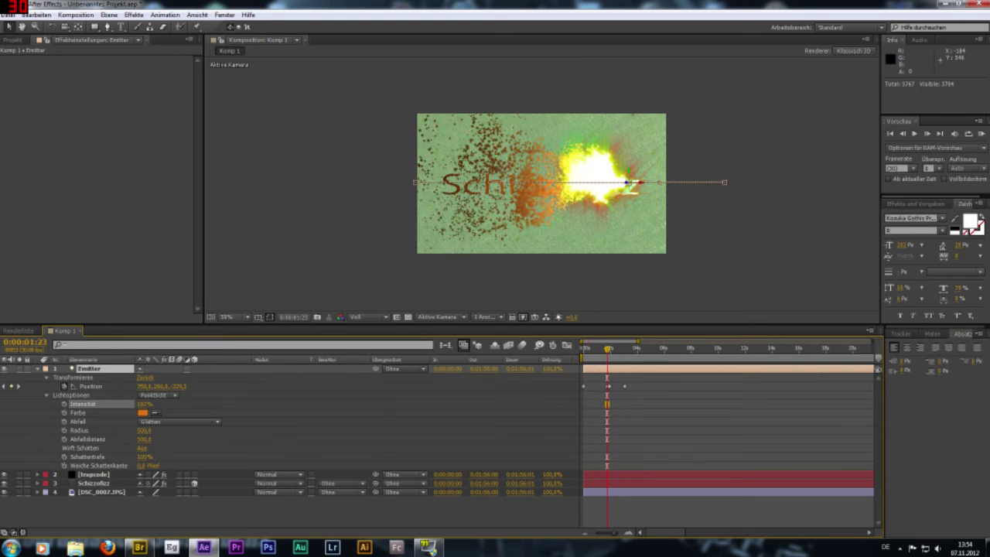
pyautogui.press('Home')
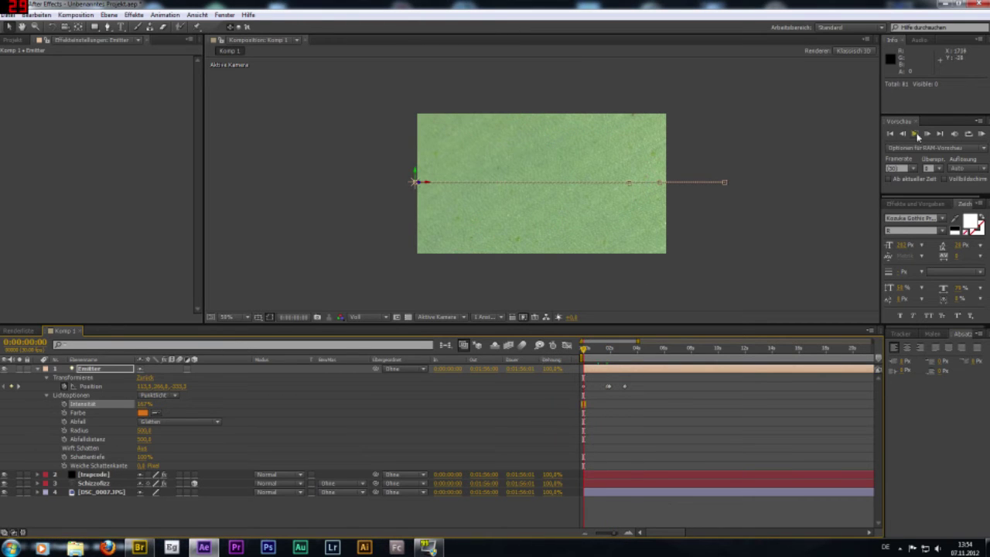
# Step: Preview the particle animation, then go to the Emitter's final Position keyframe
pyautogui.click(915, 133)
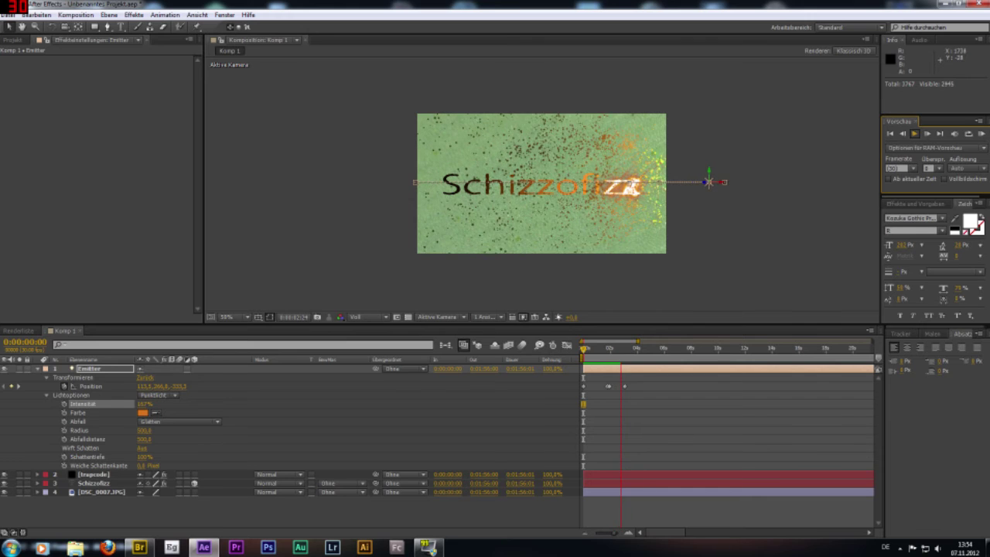
pyautogui.click(632, 361)
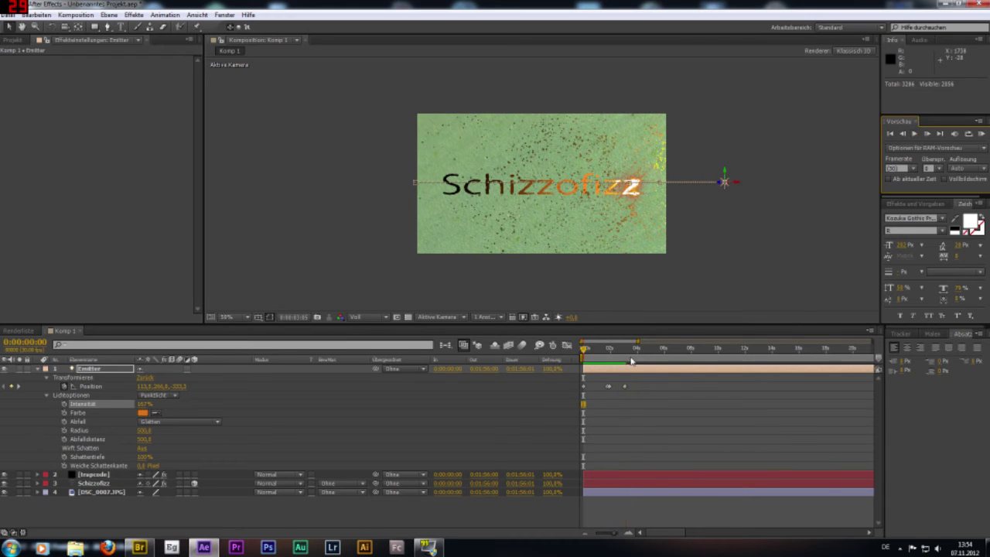
pyautogui.click(4, 387)
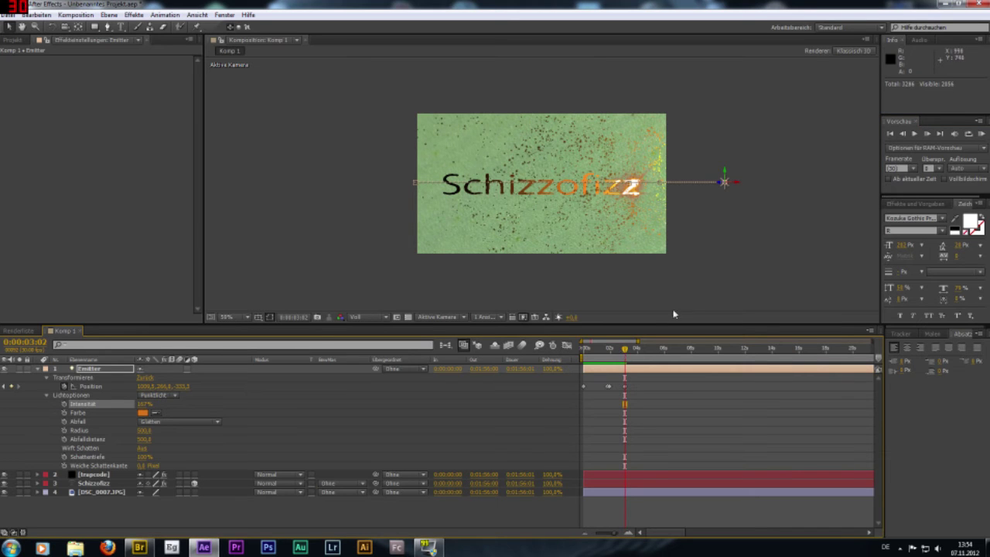
pyautogui.click(624, 386)
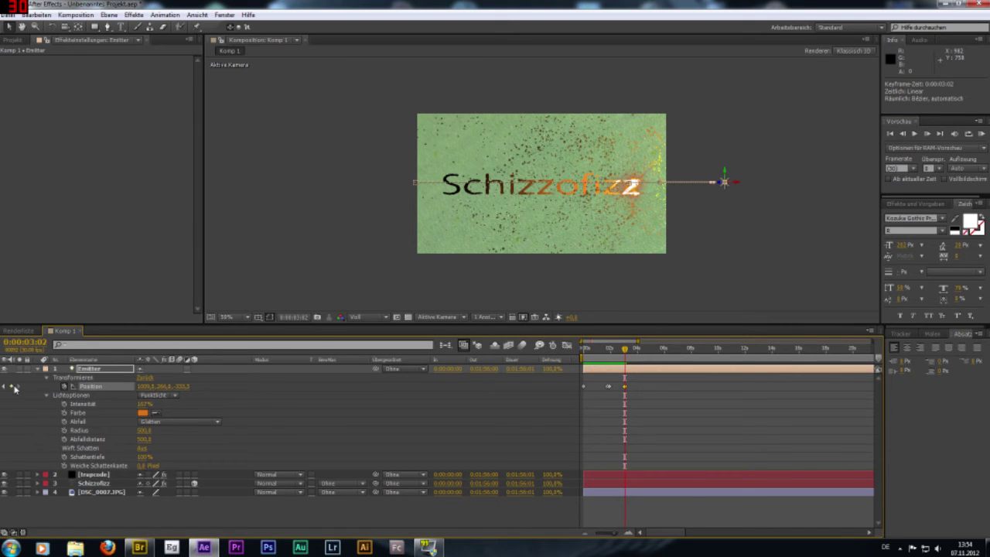
pyautogui.click(5, 387)
pyautogui.click(17, 387)
# Step: Drag the Emitter's final position further right past the text and preview from the start
pyautogui.moveTo(730, 183); pyautogui.dragTo(818, 182)
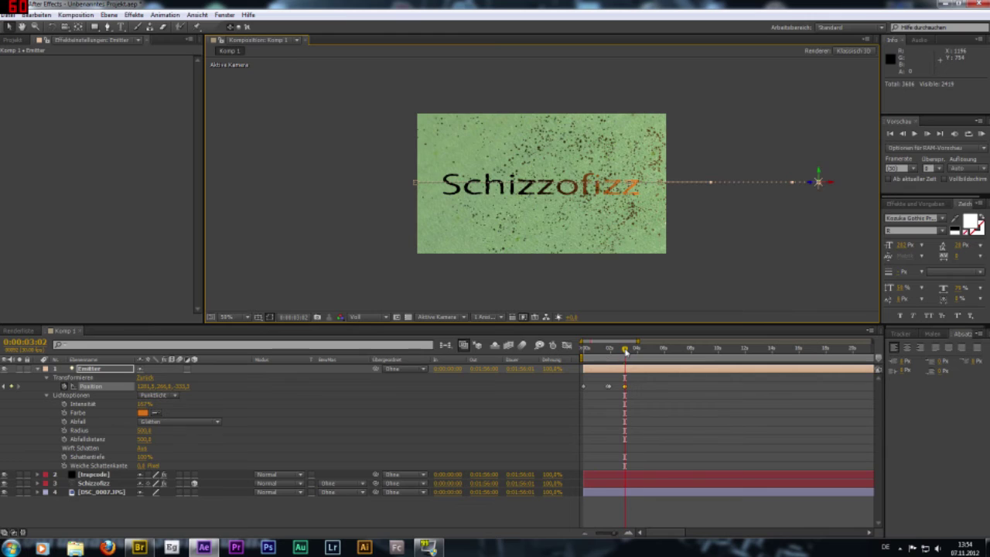
pyautogui.press('Home')
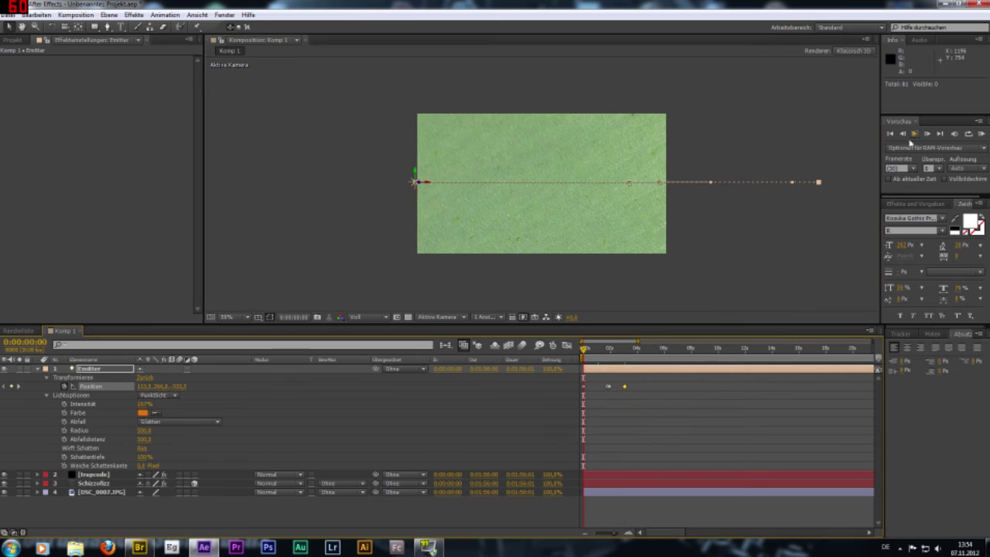
pyautogui.click(913, 133)
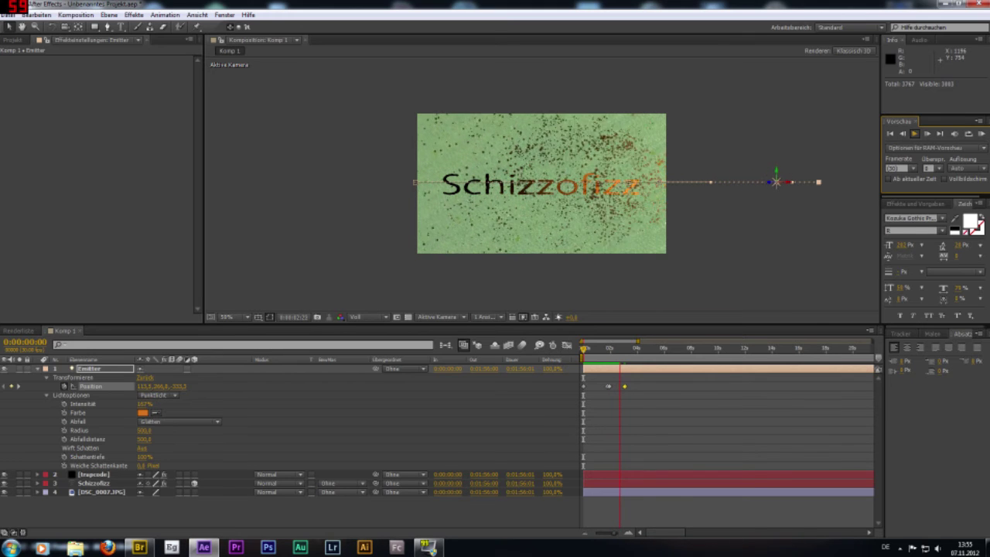
pyautogui.press('k')
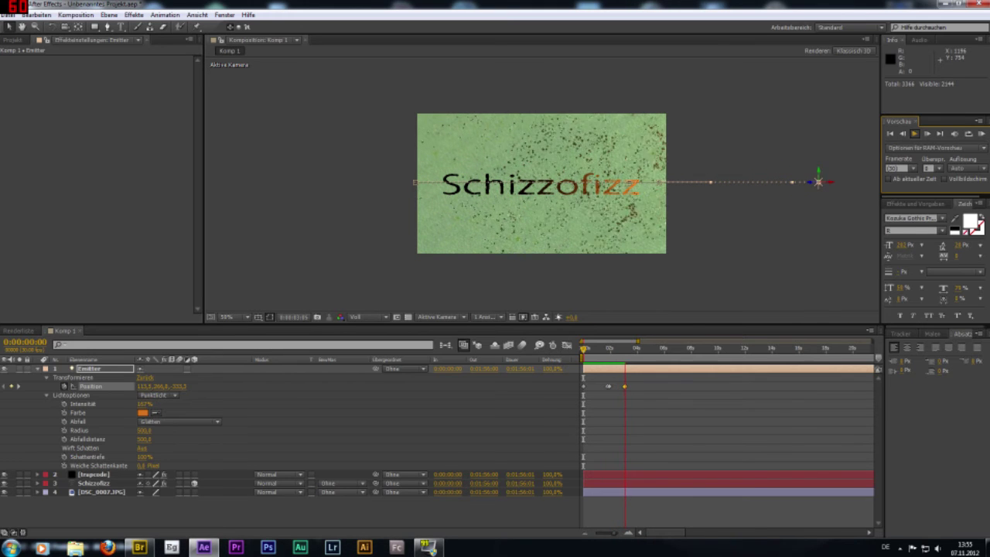
pyautogui.press('KP_0')
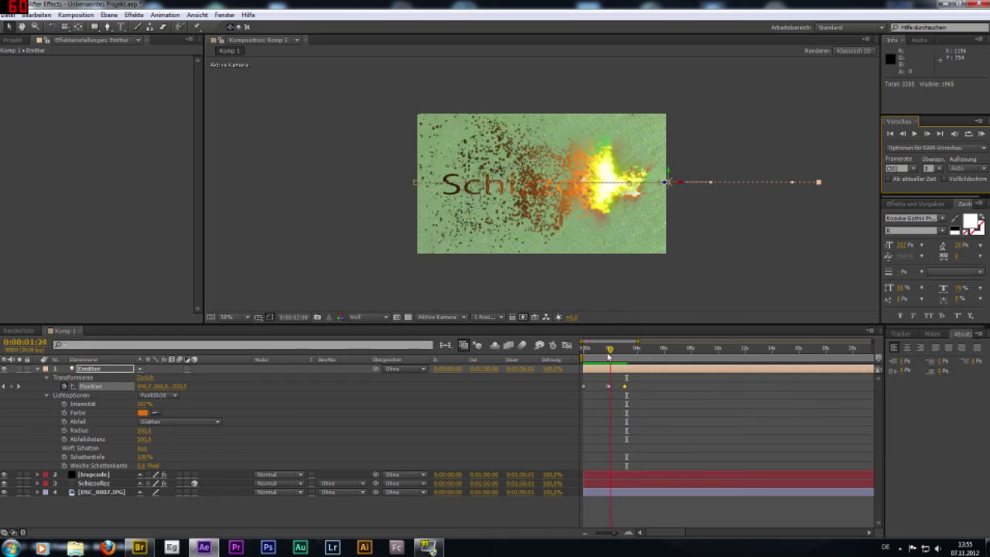
pyautogui.click(912, 133)
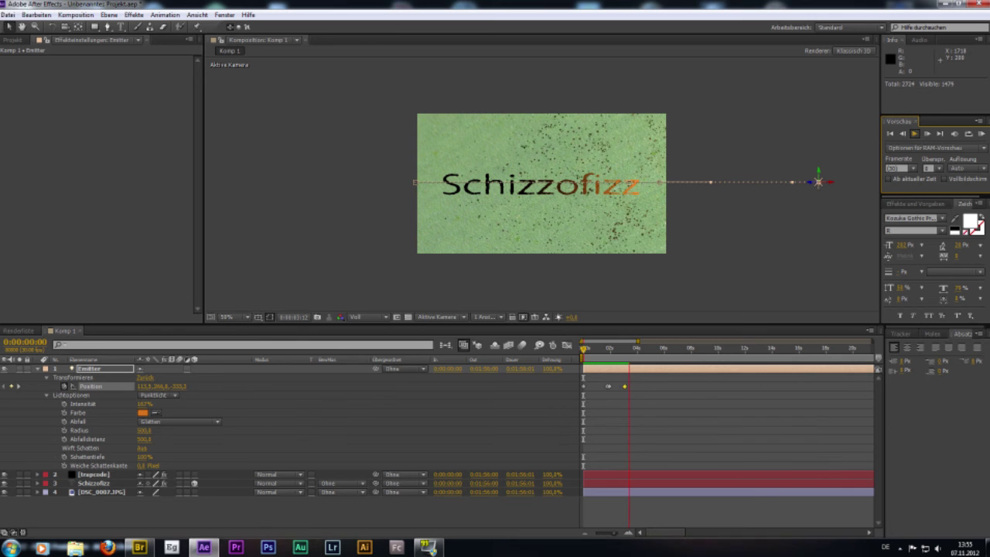
pyautogui.press('space')
pyautogui.moveTo(614, 355); pyautogui.dragTo(593, 360)
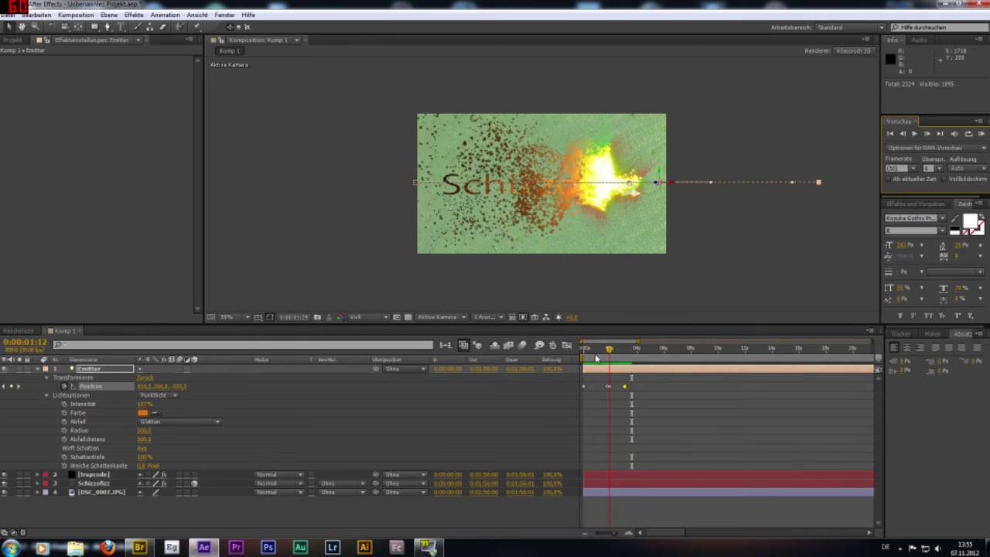
pyautogui.press('space')
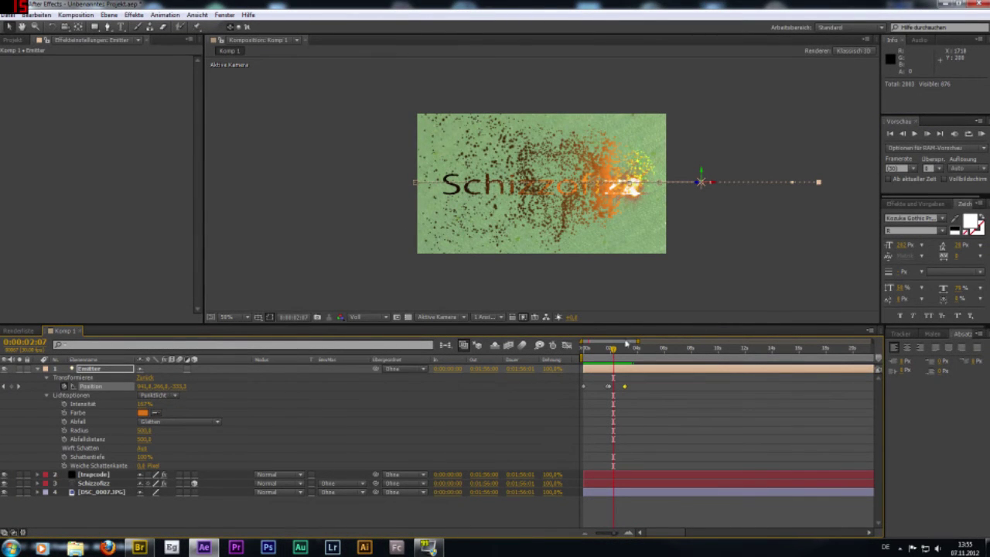
pyautogui.moveTo(609, 356)
pyautogui.mouseDown()
pyautogui.moveTo(590, 363)
pyautogui.moveTo(616, 370)
pyautogui.moveTo(617, 397)
pyautogui.mouseUp()
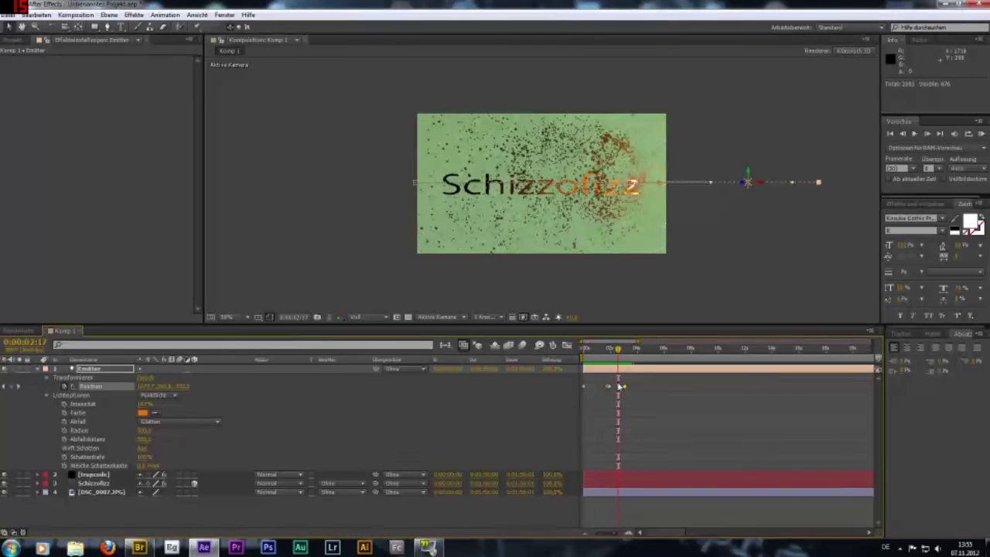
pyautogui.moveTo(620, 353)
pyautogui.mouseDown()
pyautogui.moveTo(604, 364)
pyautogui.moveTo(625, 364)
pyautogui.moveTo(600, 365)
pyautogui.moveTo(622, 364)
pyautogui.mouseUp()
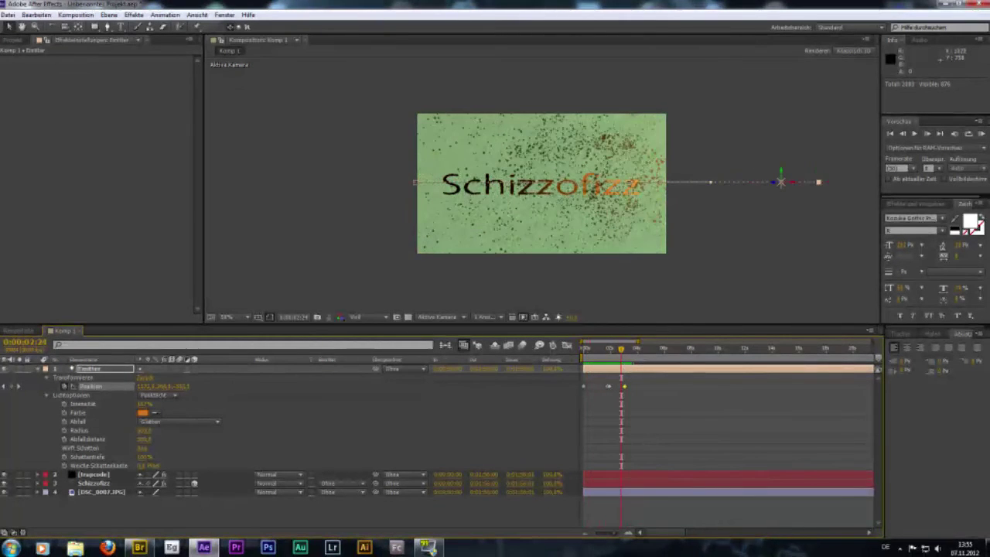
pyautogui.click(39, 370)
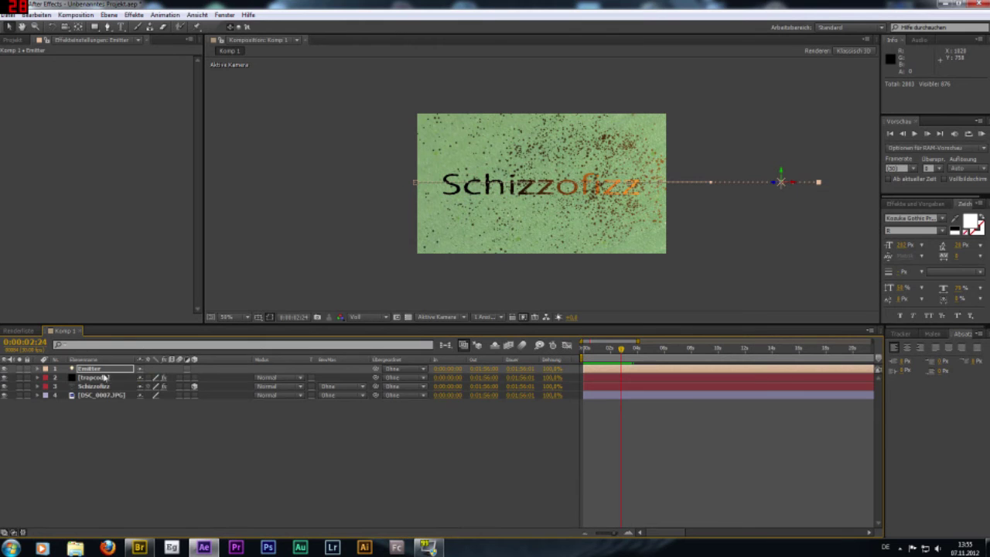
# Step: Pre-compose all four layers into Unterkomp. 2, moving all attributes, and scrub to check the reveal
pyautogui.keyDown('shift'); pyautogui.click(105, 396); pyautogui.keyUp('shift')
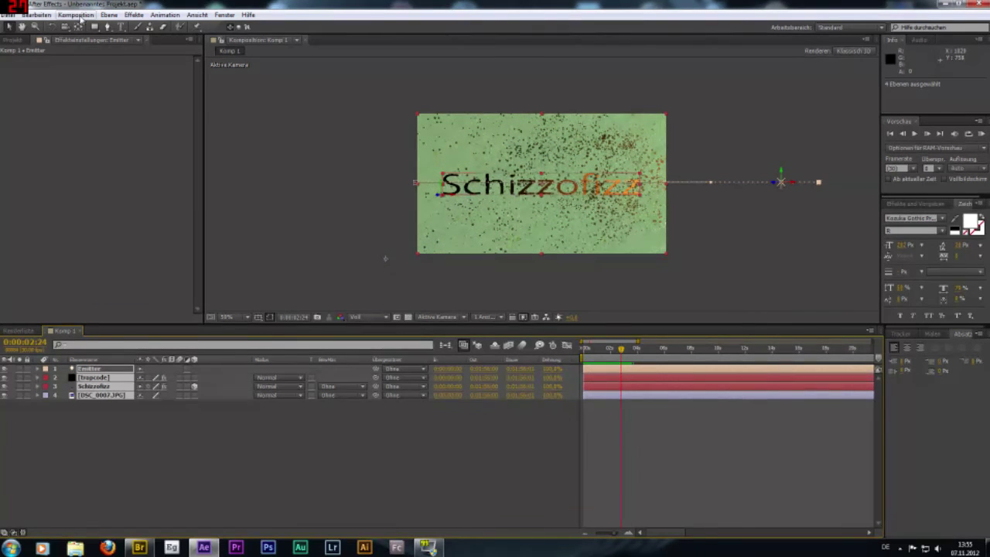
pyautogui.click(76, 15)
pyautogui.click(95, 464)
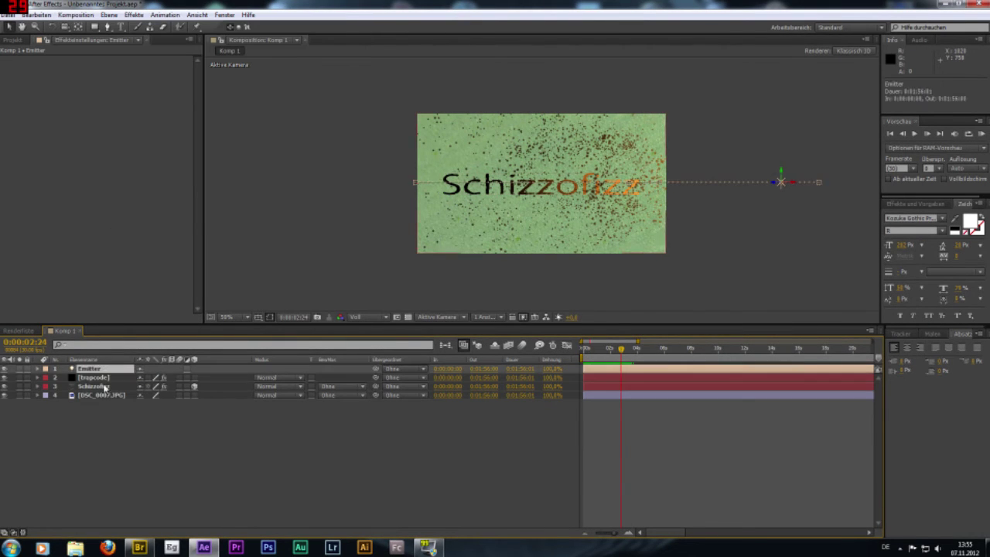
pyautogui.doubleClick(104, 395)
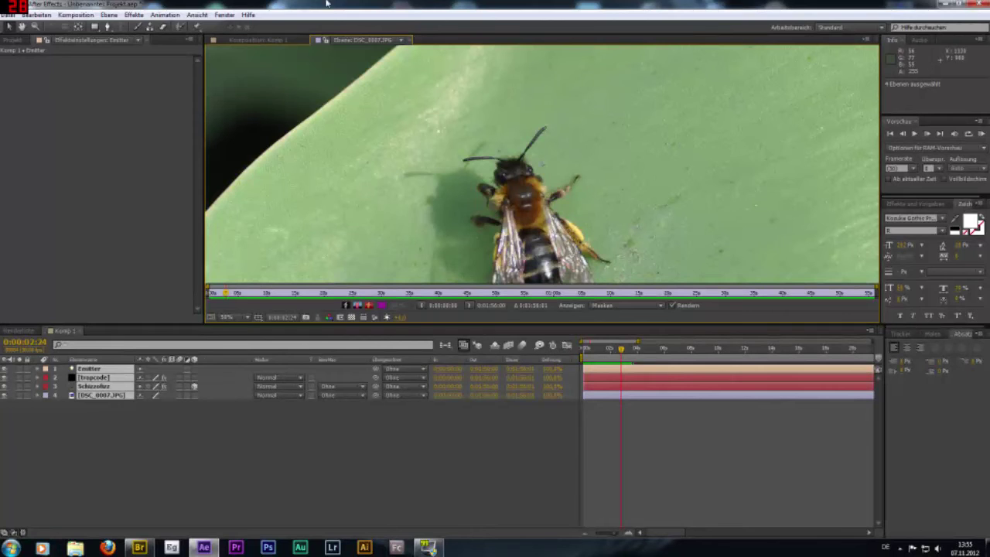
pyautogui.click(410, 39)
pyautogui.rightClick(98, 395)
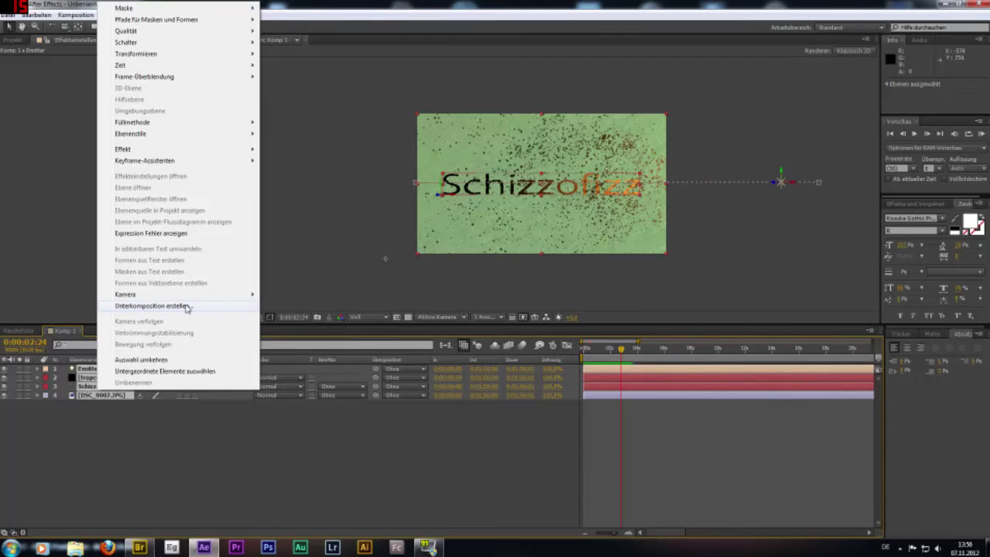
pyautogui.click(181, 306)
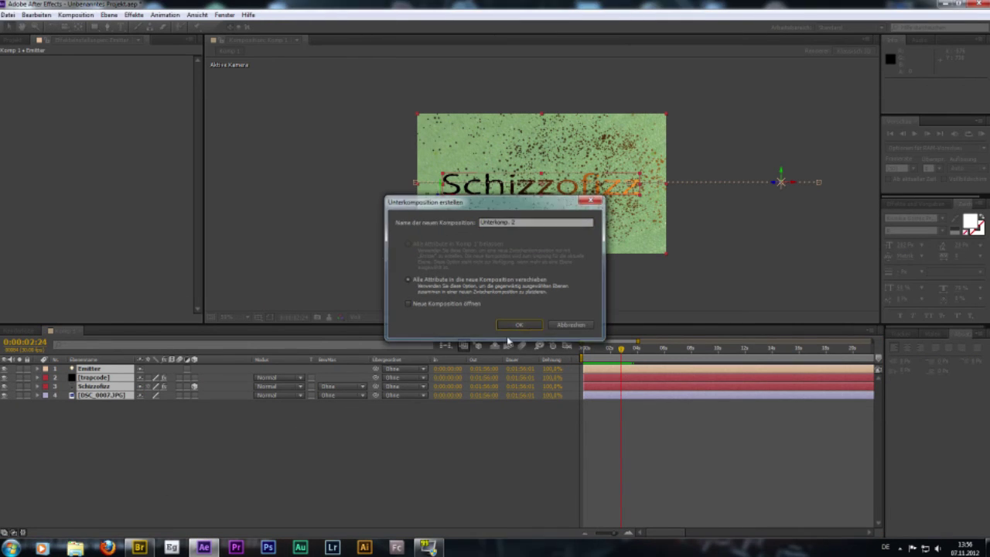
pyautogui.click(512, 326)
pyautogui.moveTo(634, 352)
pyautogui.mouseDown()
pyautogui.moveTo(587, 362)
pyautogui.moveTo(619, 362)
pyautogui.mouseUp()
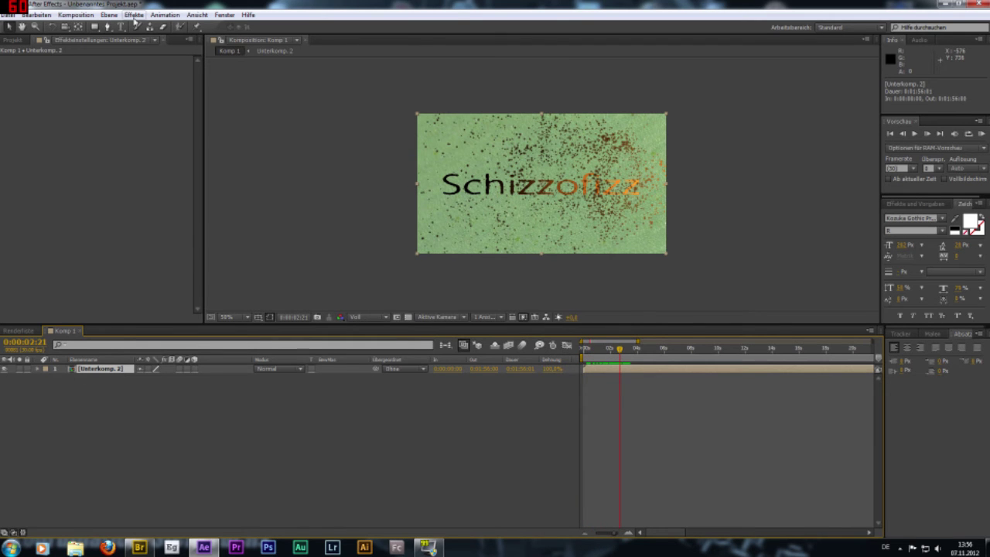
# Step: Apply CC Toner to Unterkomp. 2 and switch it to Pentone for a sepia tint
pyautogui.click(134, 16)
pyautogui.moveTo(171, 113)
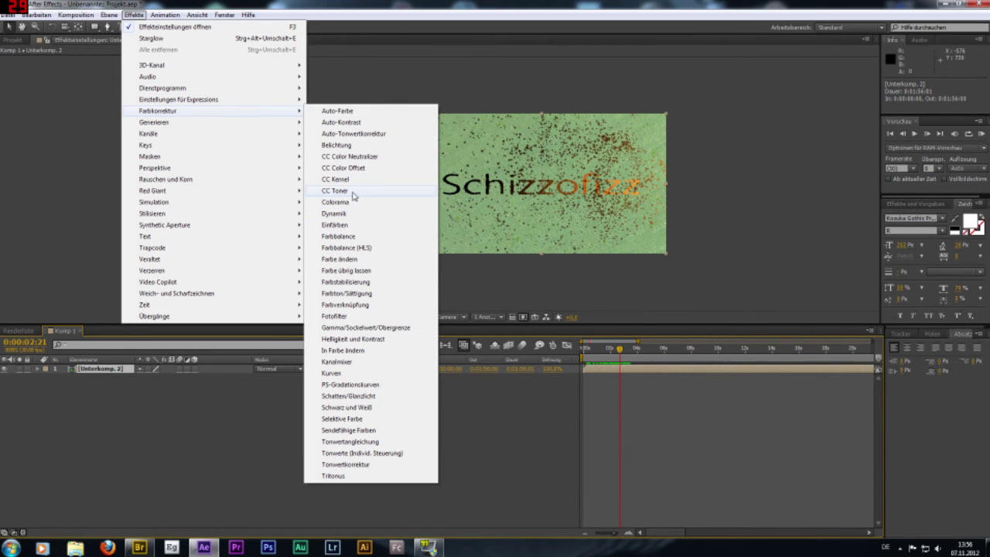
pyautogui.click(353, 194)
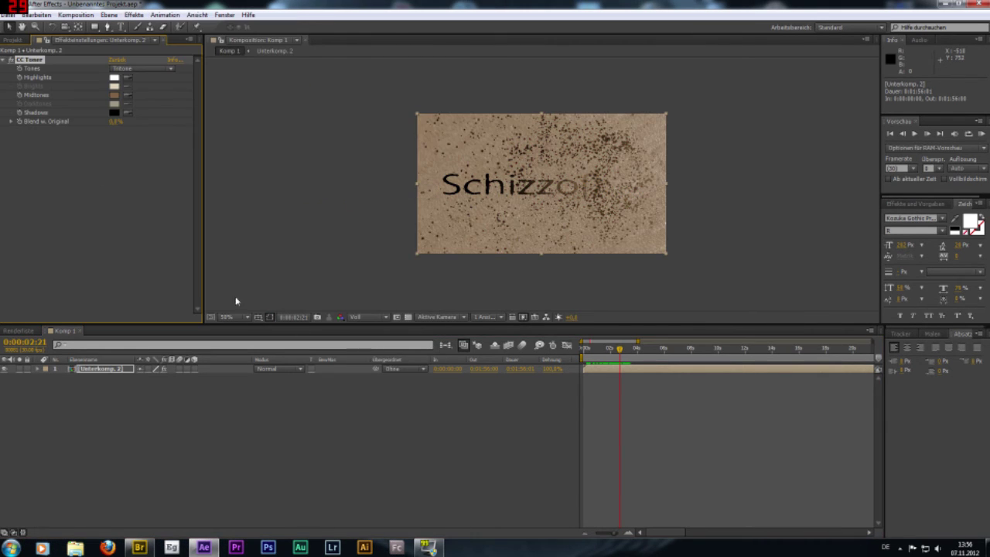
pyautogui.click(143, 68)
pyautogui.click(138, 102)
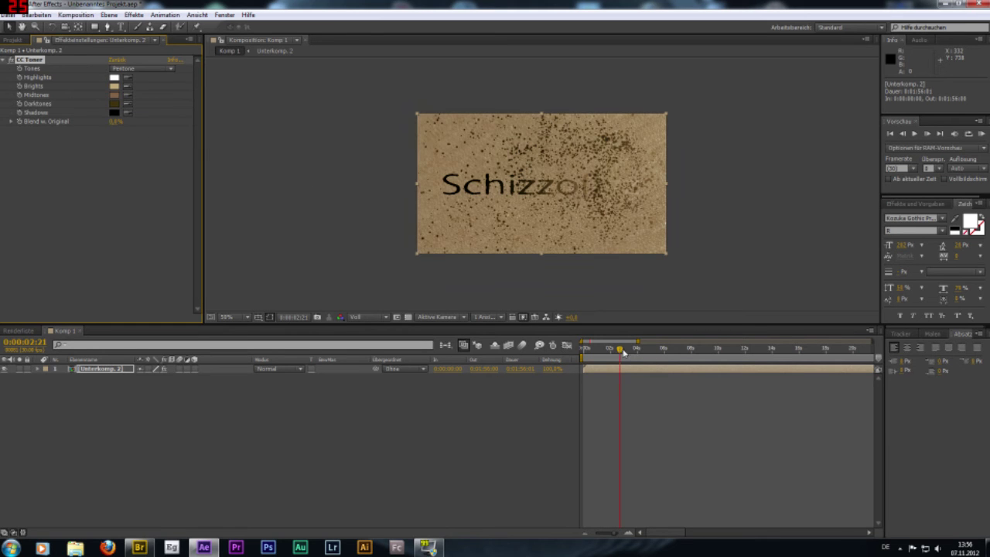
# Step: Preview the sepia-toned animation, then open the Unterkomp. 2 precomp
pyautogui.moveTo(624, 352); pyautogui.dragTo(596, 361)
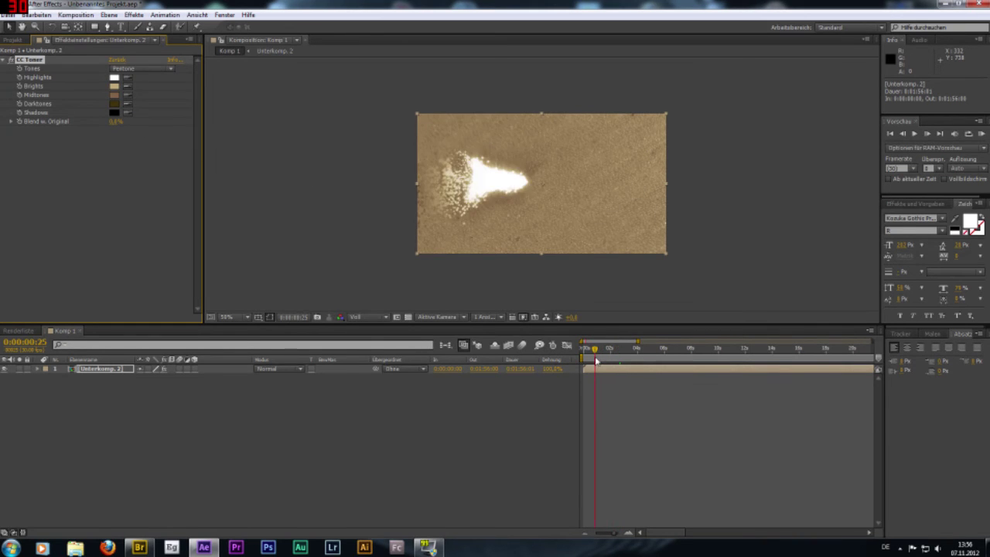
pyautogui.press('space')
pyautogui.click(914, 133)
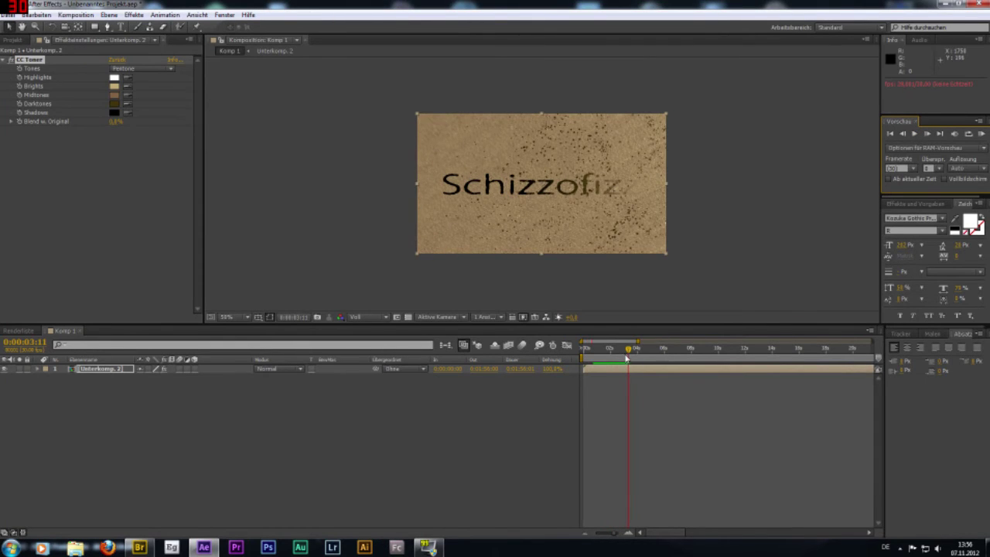
pyautogui.click(916, 152)
pyautogui.click(914, 133)
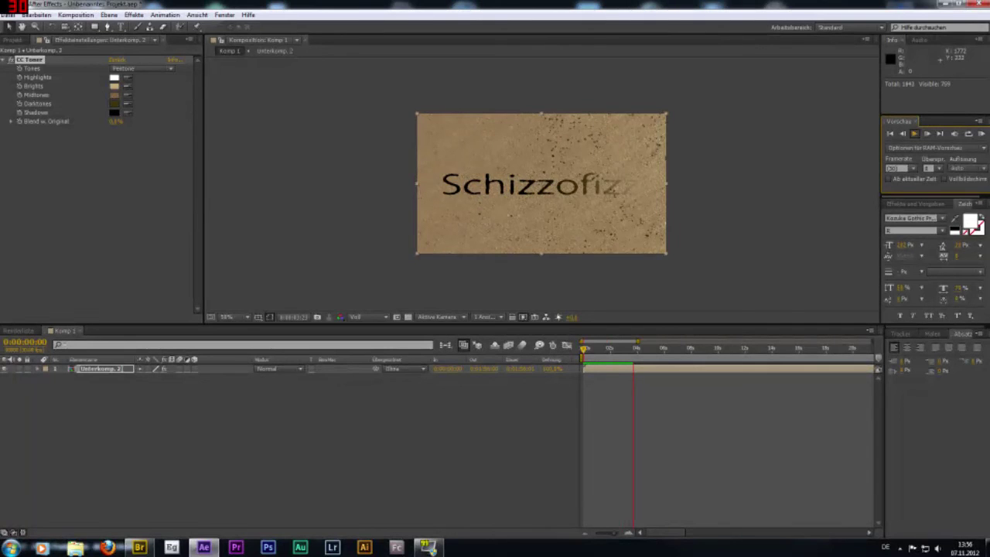
pyautogui.click(602, 362)
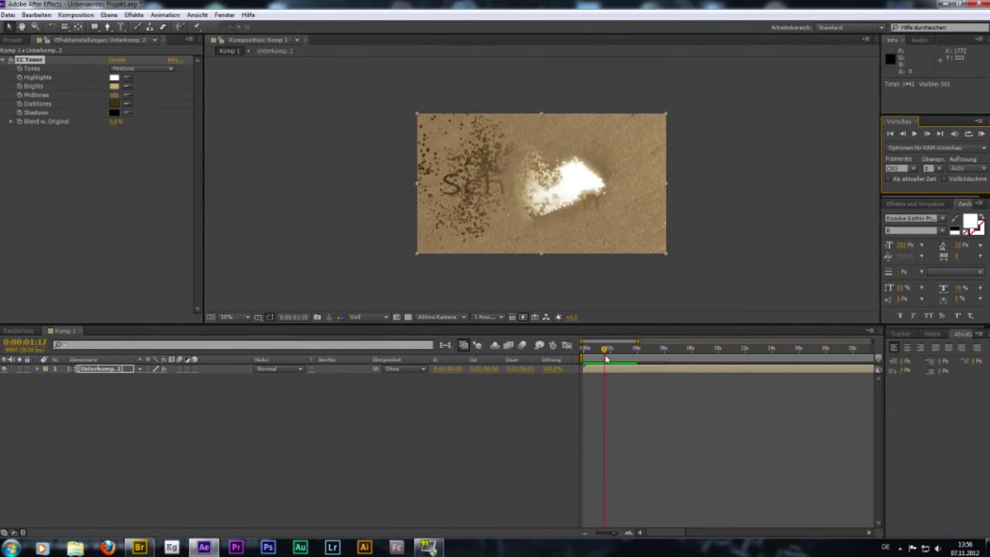
pyautogui.moveTo(602, 362)
pyautogui.mouseDown()
pyautogui.moveTo(625, 365)
pyautogui.moveTo(602, 366)
pyautogui.mouseUp()
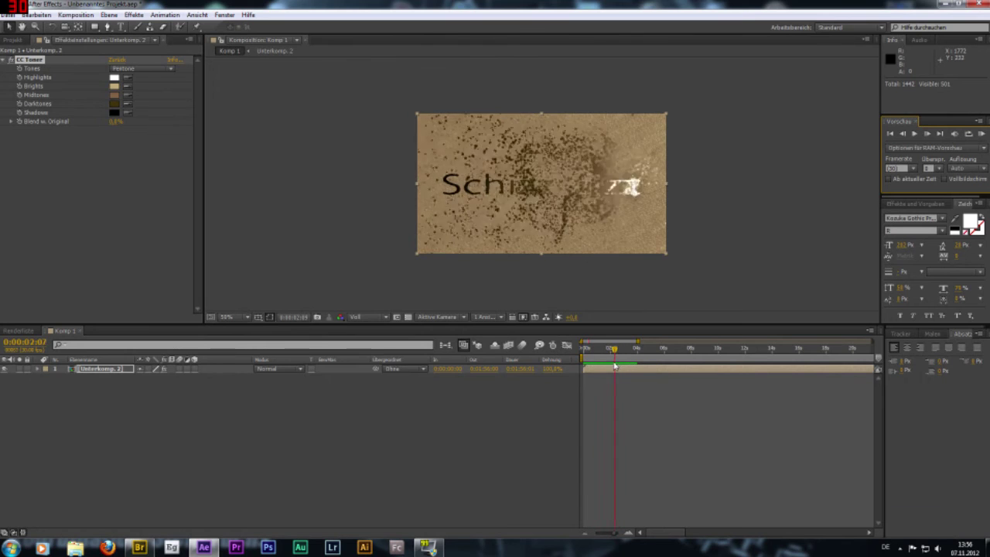
pyautogui.moveTo(602, 366); pyautogui.dragTo(610, 364)
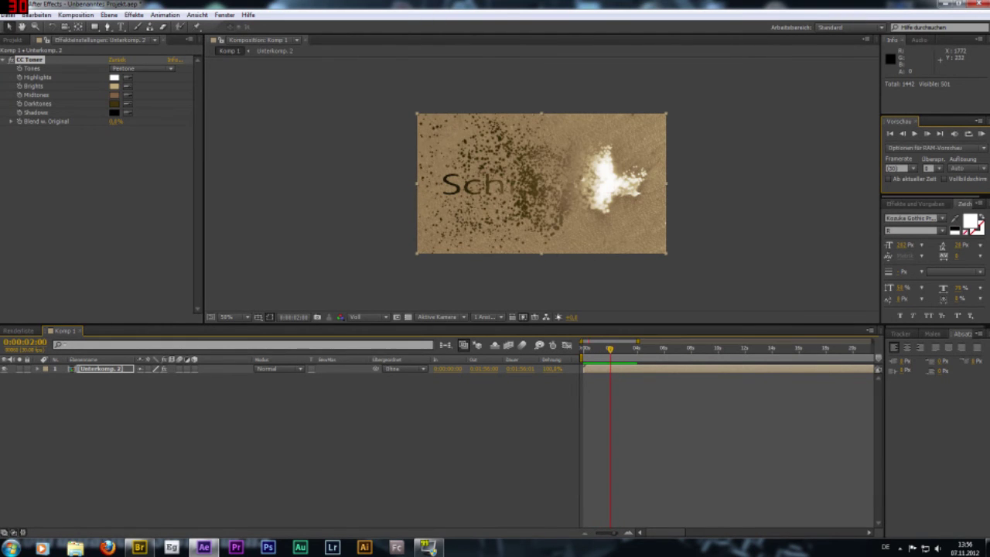
pyautogui.doubleClick(92, 369)
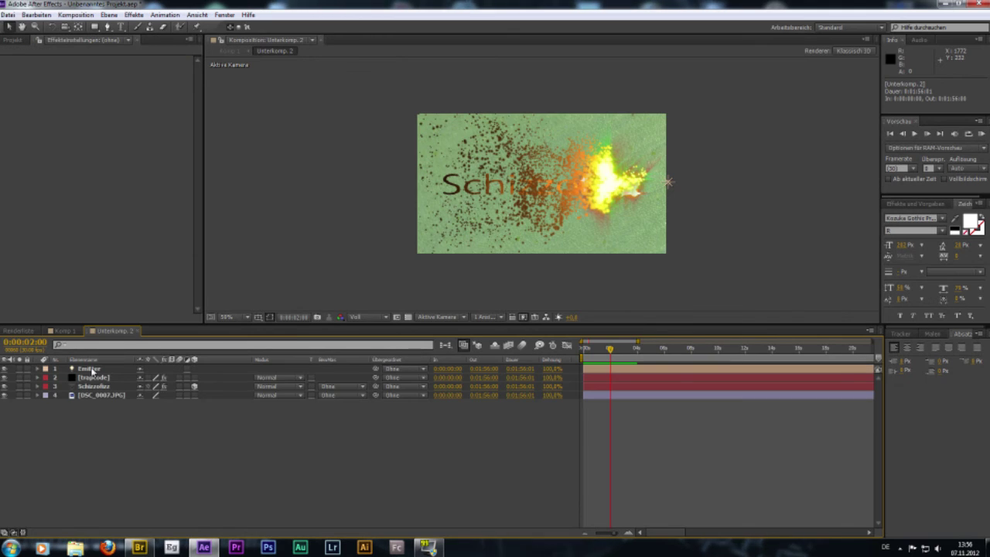
# Step: Retype the text layer as 'Haumichblau' and shift it slightly left
pyautogui.click(93, 385)
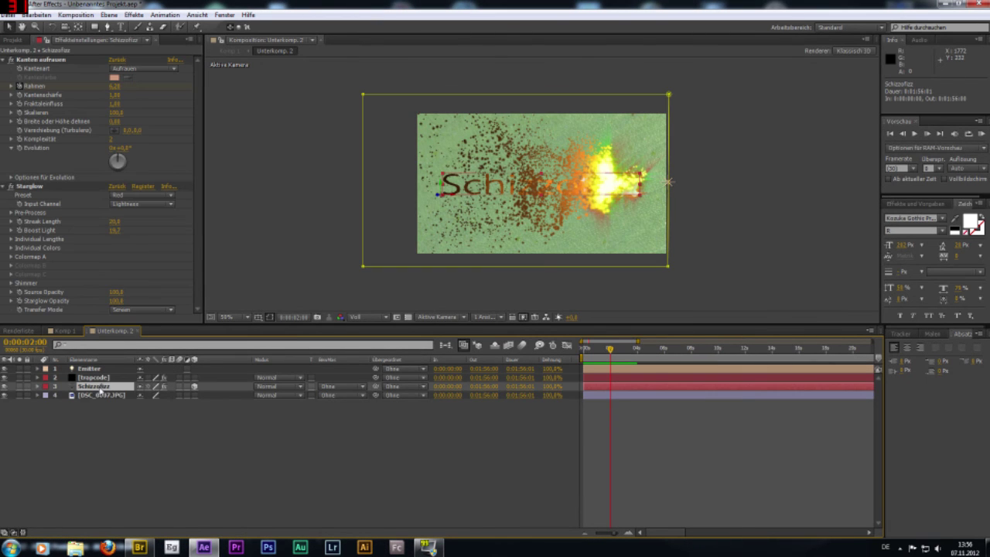
pyautogui.click(120, 27)
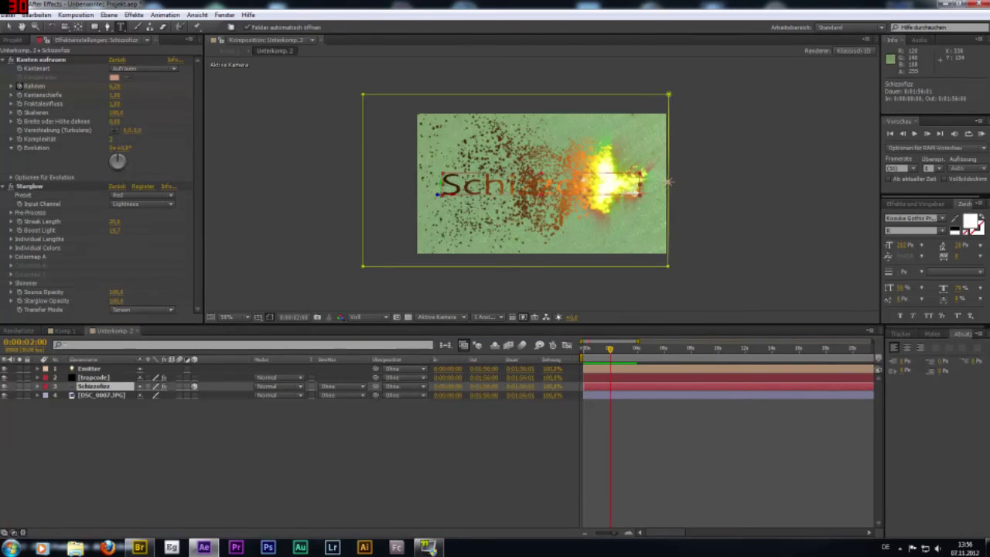
pyautogui.click(545, 155)
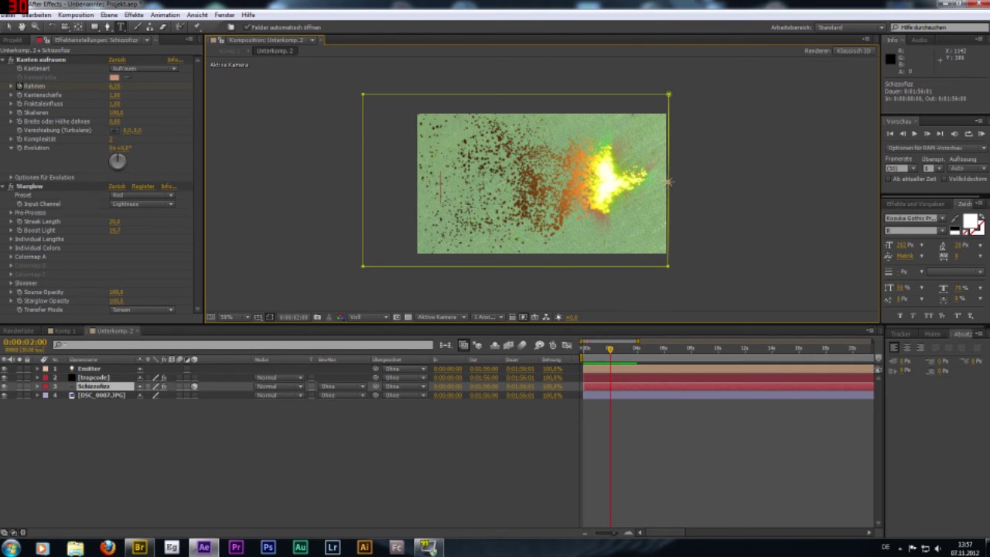
pyautogui.write('Haupt')
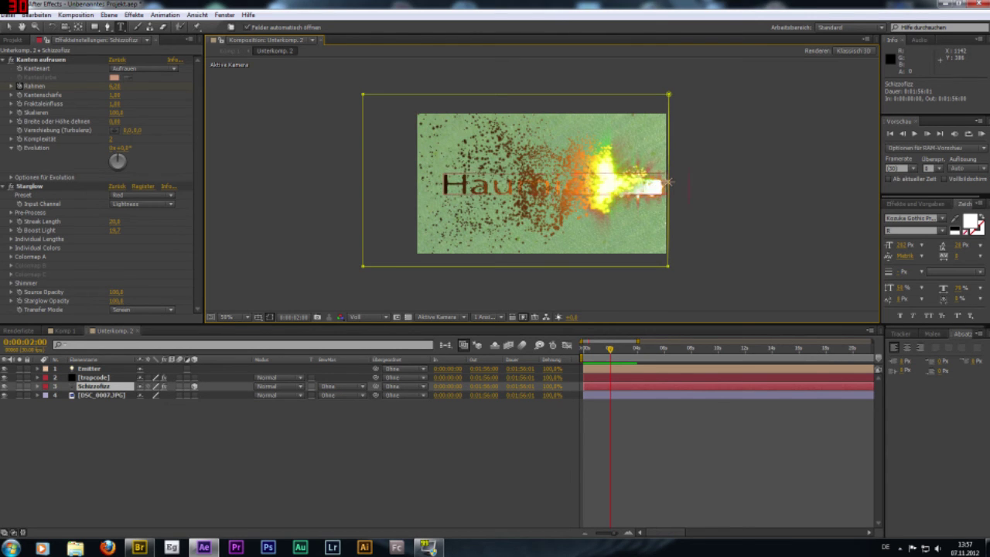
pyautogui.click(9, 26)
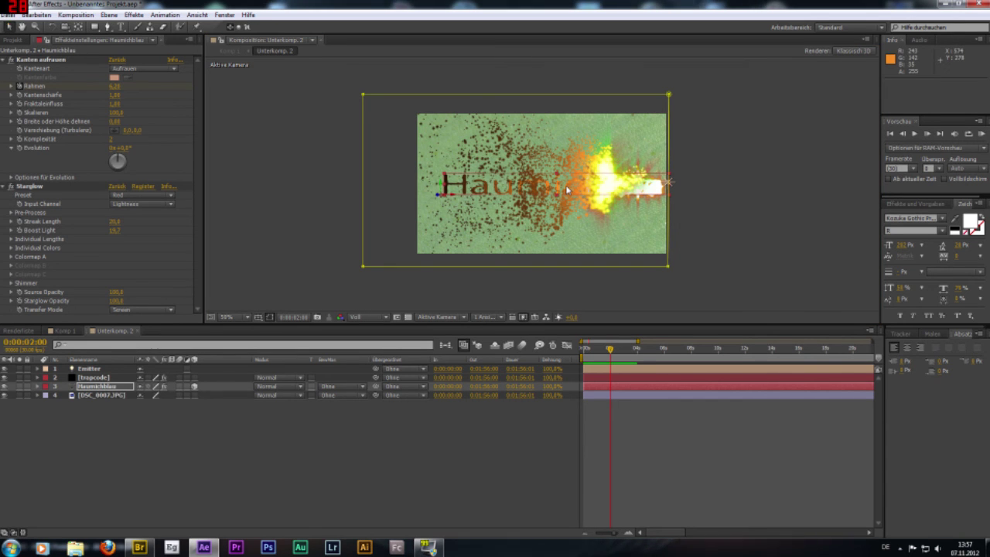
pyautogui.moveTo(462, 184); pyautogui.dragTo(451, 187)
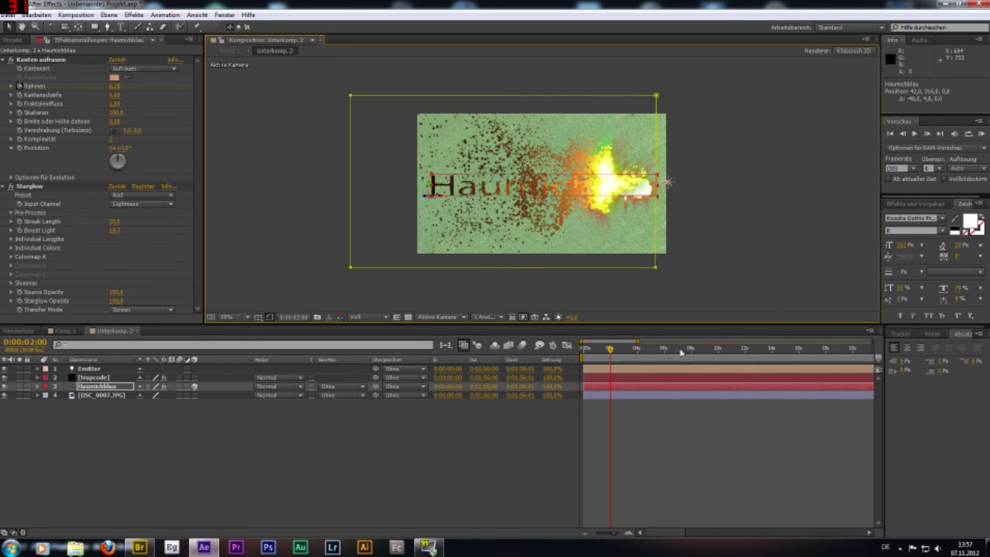
# Step: RAM-preview the Haumichblau result from the start in Komp 1
pyautogui.press('Home')
pyautogui.click(63, 330)
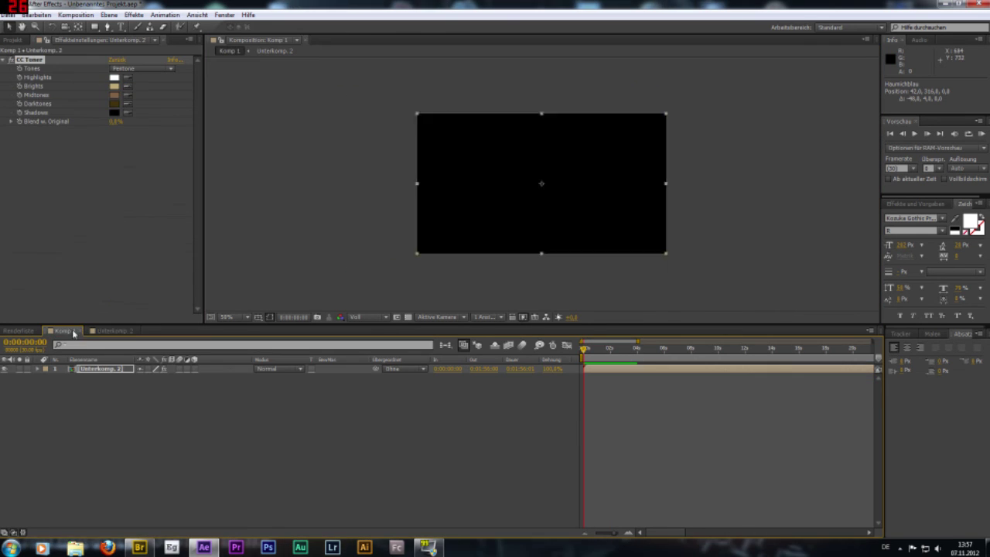
pyautogui.click(913, 133)
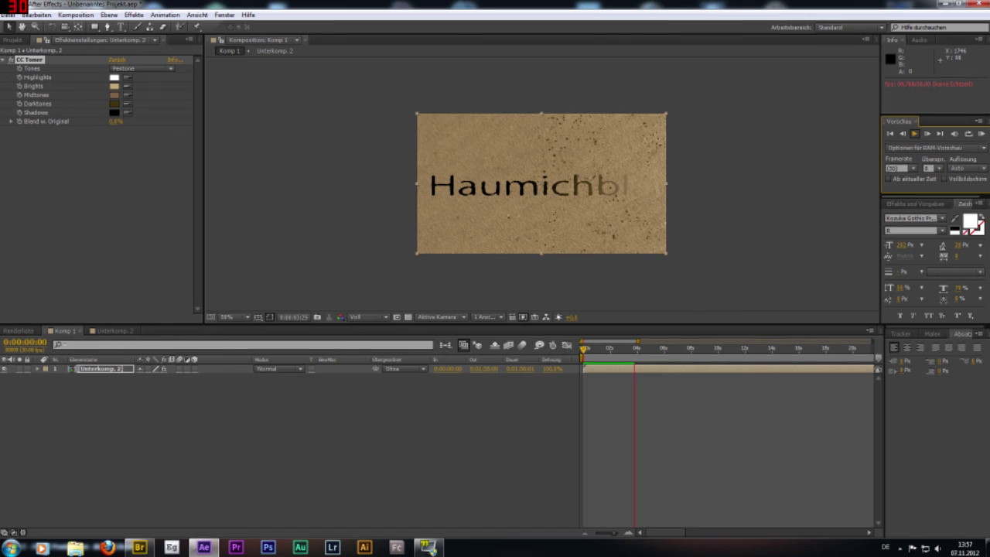
pyautogui.press('space')
# Step: Add a Schlagschatten drop shadow to the Haumichblau text in Unterkomp. 2
pyautogui.click(116, 331)
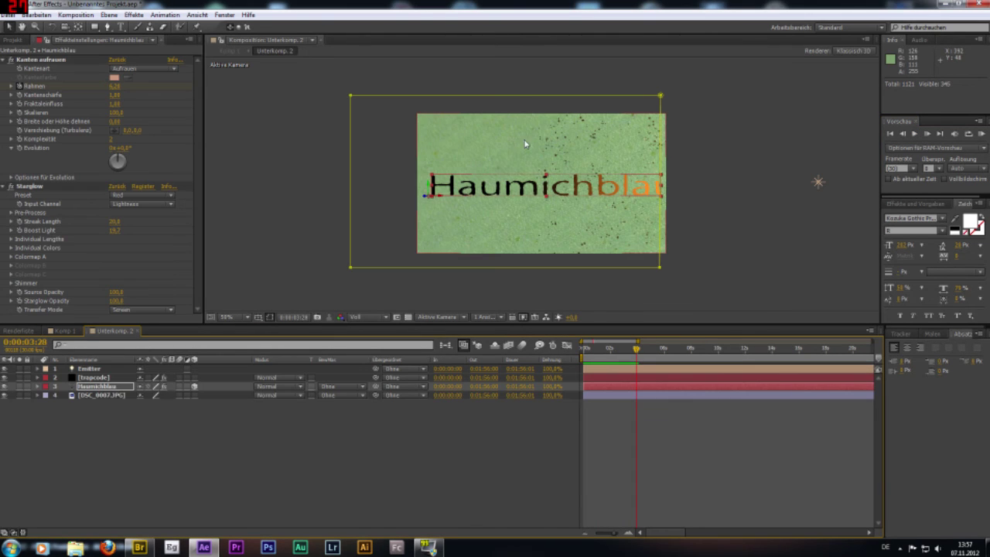
pyautogui.click(136, 15)
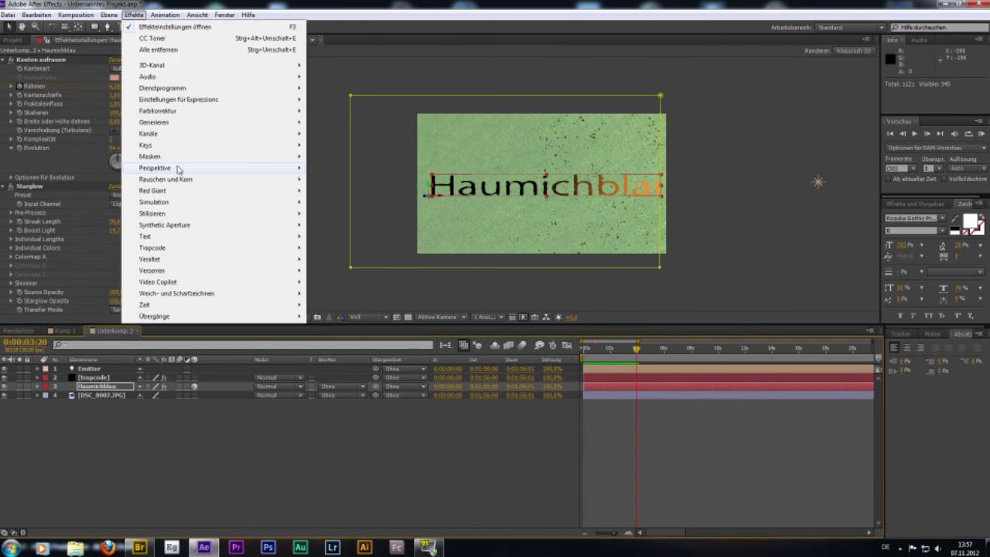
pyautogui.moveTo(178, 167)
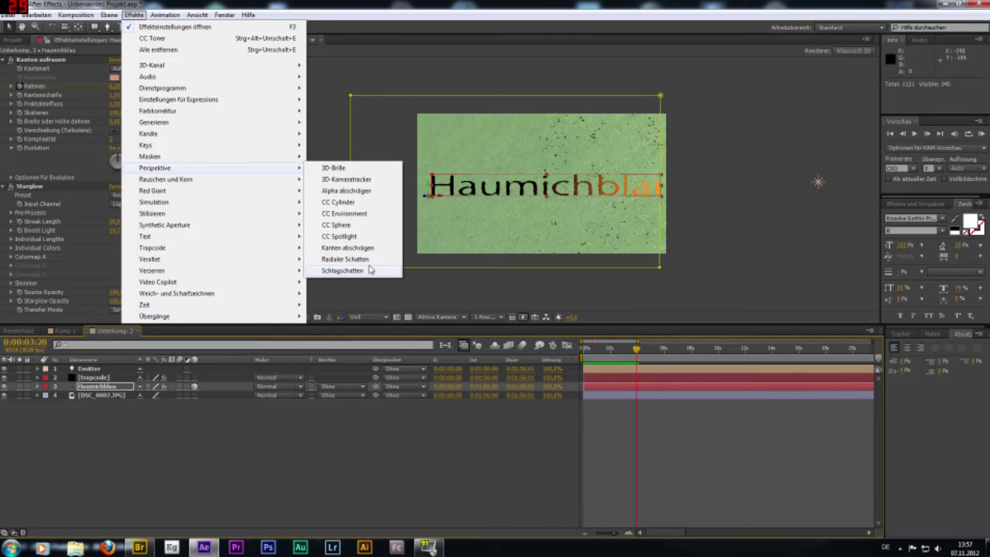
pyautogui.click(365, 270)
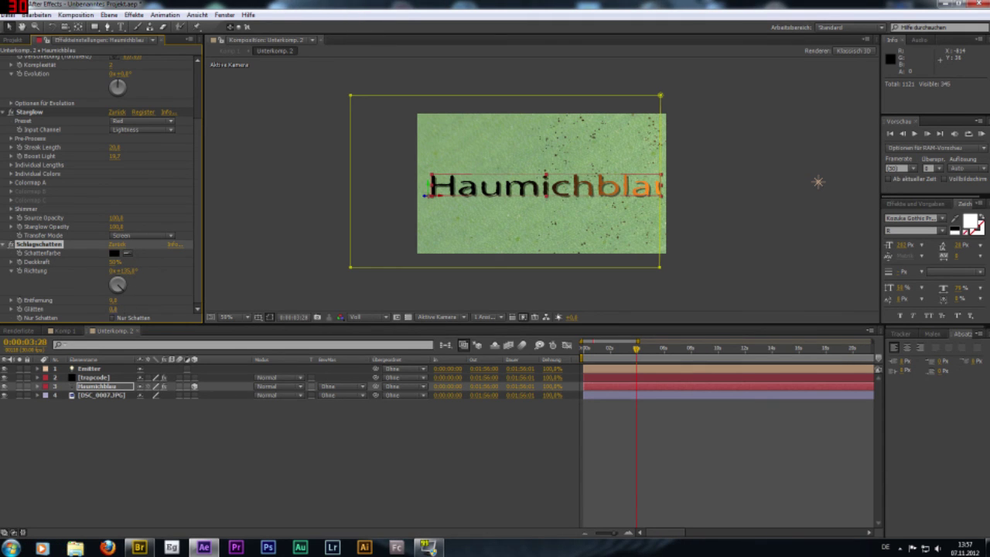
# Step: Check the shadowed text in Komp 1 around 0:00:02:05
pyautogui.click(611, 356)
pyautogui.click(65, 331)
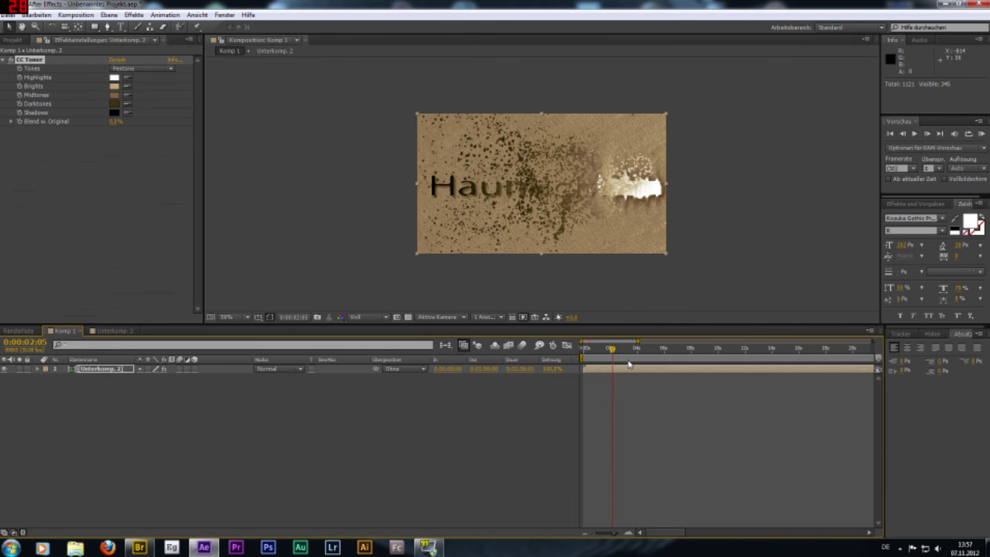
pyautogui.moveTo(611, 350); pyautogui.dragTo(630, 352)
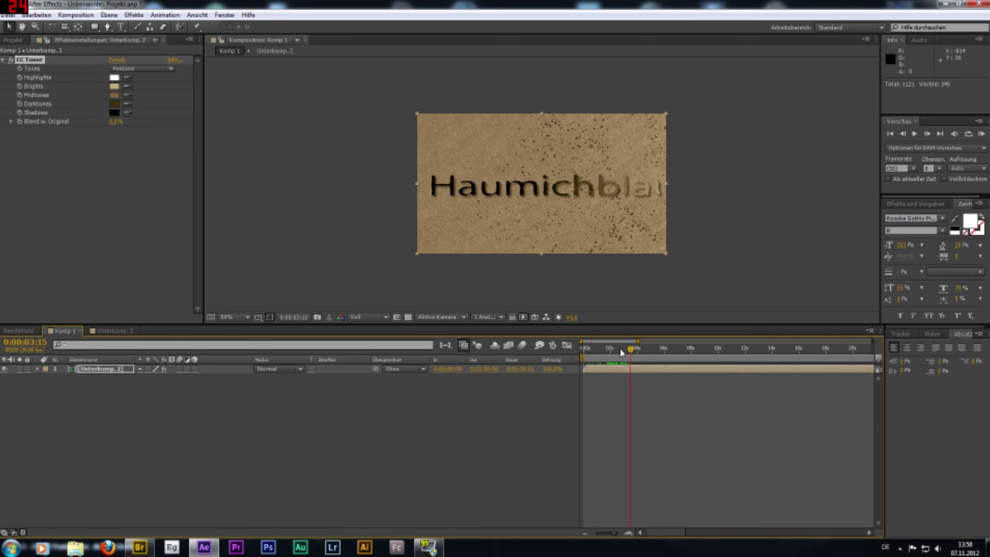
# Step: Nudge the Haumichblau text slightly left with the arrow keys
pyautogui.click(110, 331)
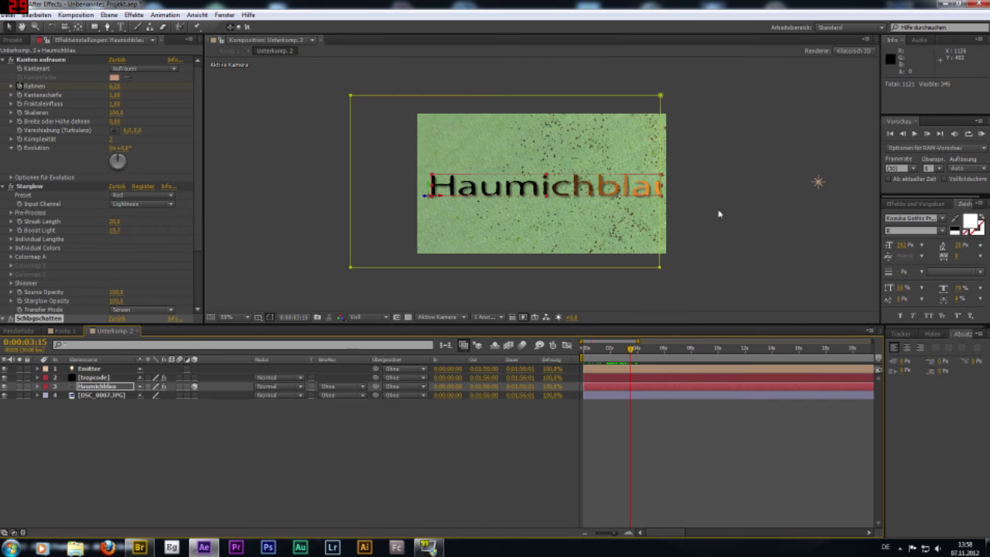
pyautogui.press('Left')
pyautogui.press('Left')
pyautogui.press('Left')
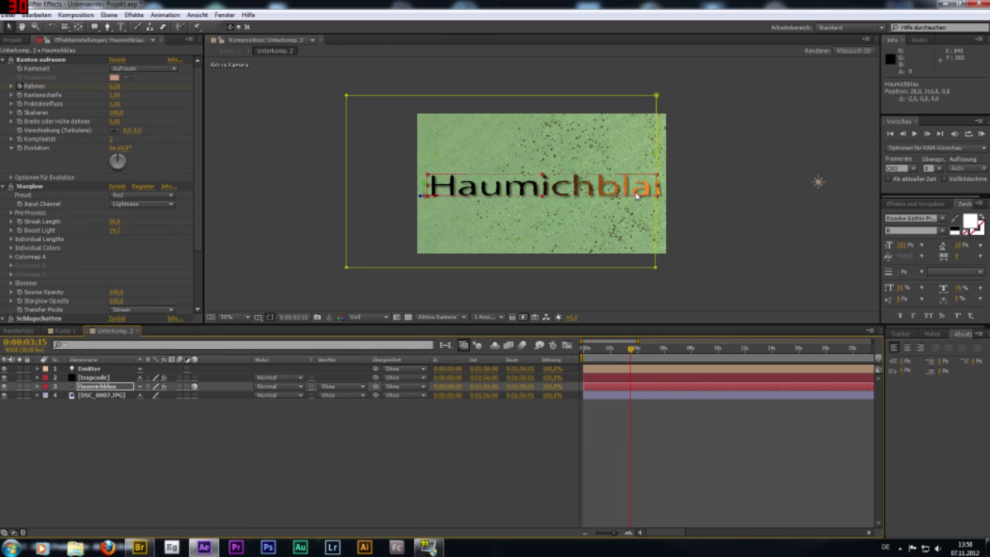
pyautogui.press('Left')
pyautogui.press('Left')
pyautogui.press('Left')
pyautogui.press('Left')
pyautogui.press('Left')
pyautogui.press('Left')
pyautogui.press('Left')
pyautogui.press('Right')
pyautogui.press('Right')
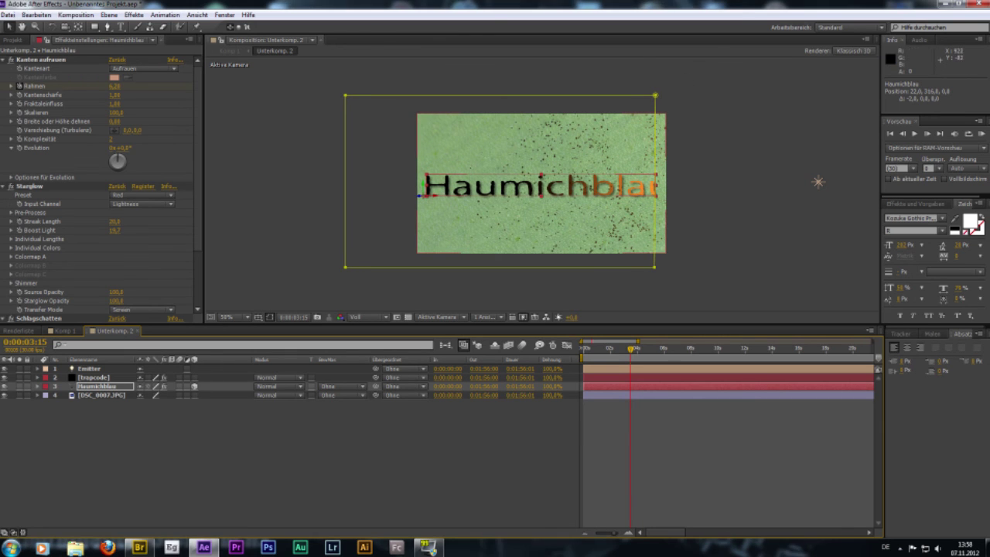
# Step: Widen Maske 1 by dragging its right corners outward, then check the reveal at 0:00:02:15
pyautogui.click(102, 386)
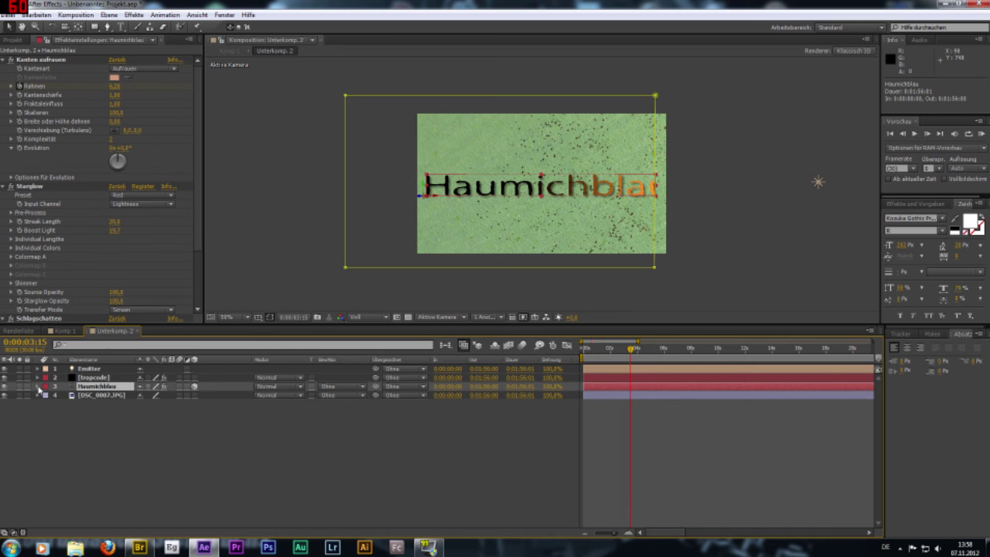
pyautogui.click(37, 387)
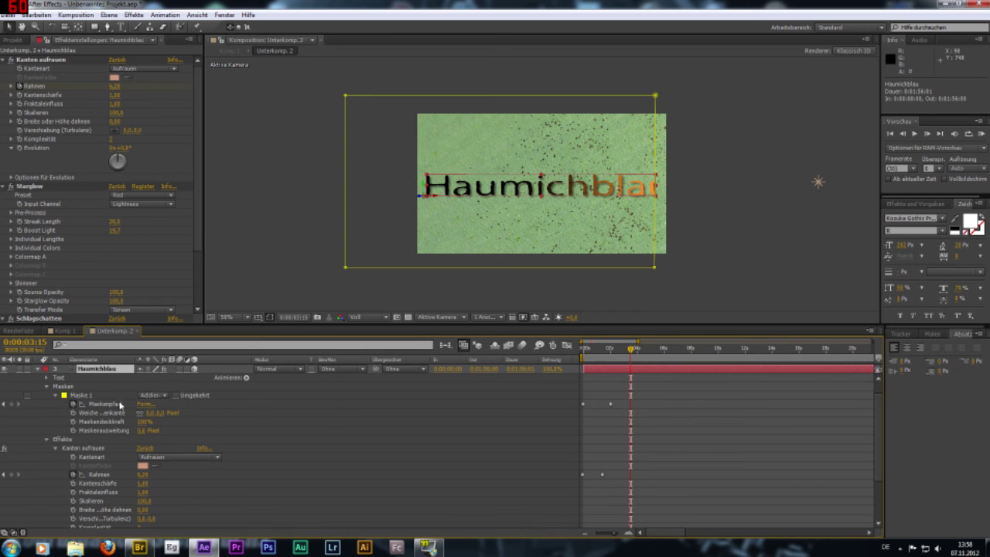
pyautogui.click(4, 404)
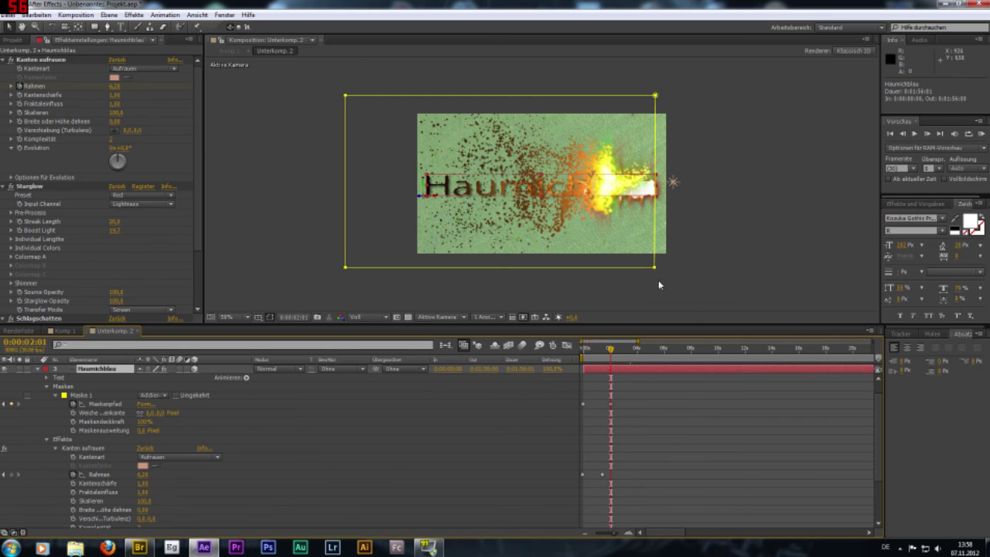
pyautogui.click(80, 394)
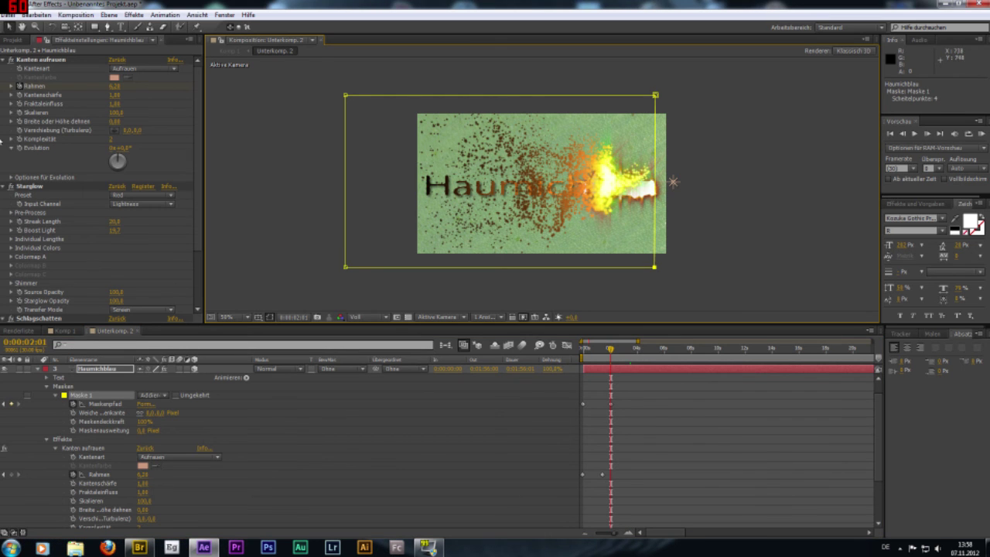
pyautogui.moveTo(654, 266); pyautogui.dragTo(721, 269)
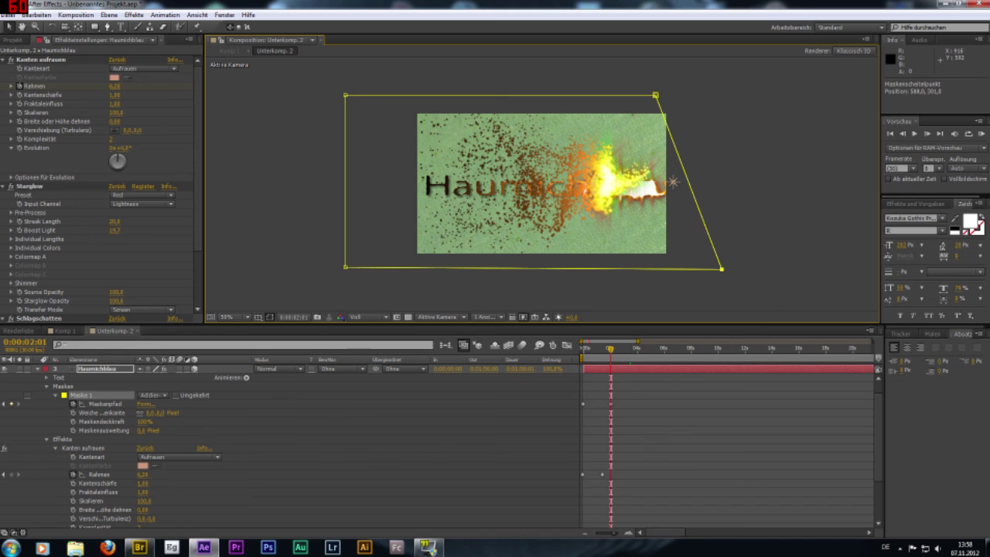
pyautogui.moveTo(655, 94); pyautogui.dragTo(723, 96)
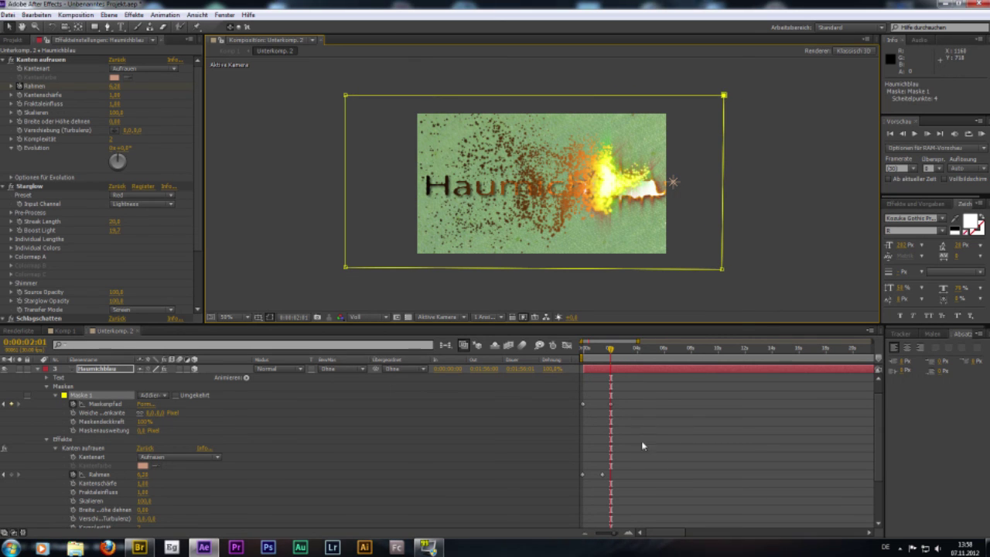
pyautogui.click(599, 349)
pyautogui.moveTo(604, 357); pyautogui.dragTo(617, 364)
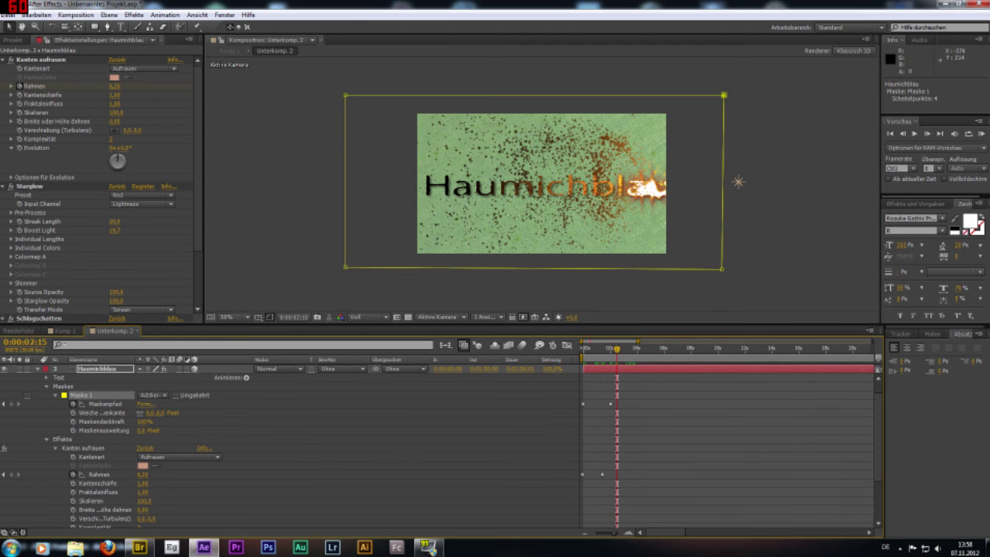
# Step: Scale the Haumichblau layer down to about 95% so the word fits
pyautogui.click(98, 372)
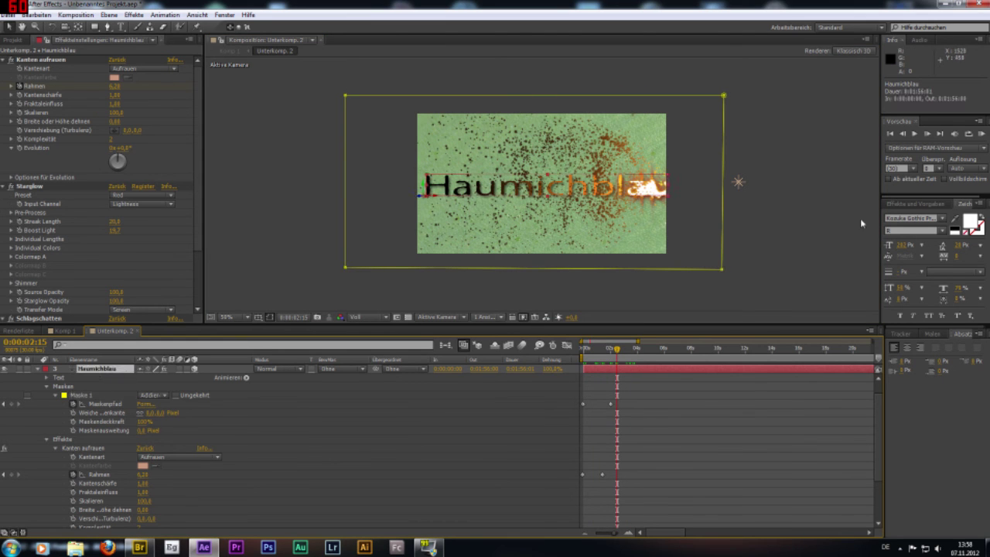
pyautogui.moveTo(669, 198); pyautogui.dragTo(656, 197)
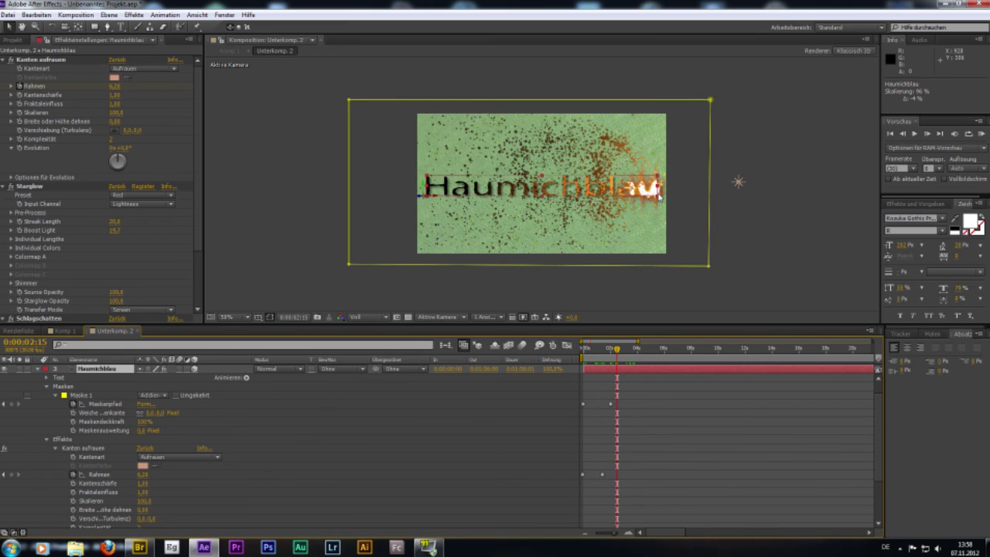
pyautogui.moveTo(616, 348); pyautogui.dragTo(595, 352)
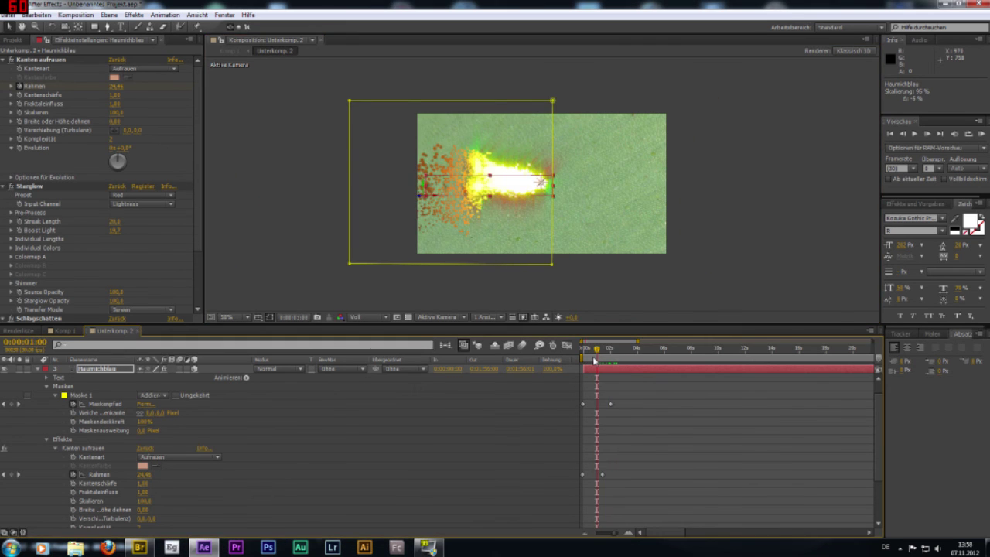